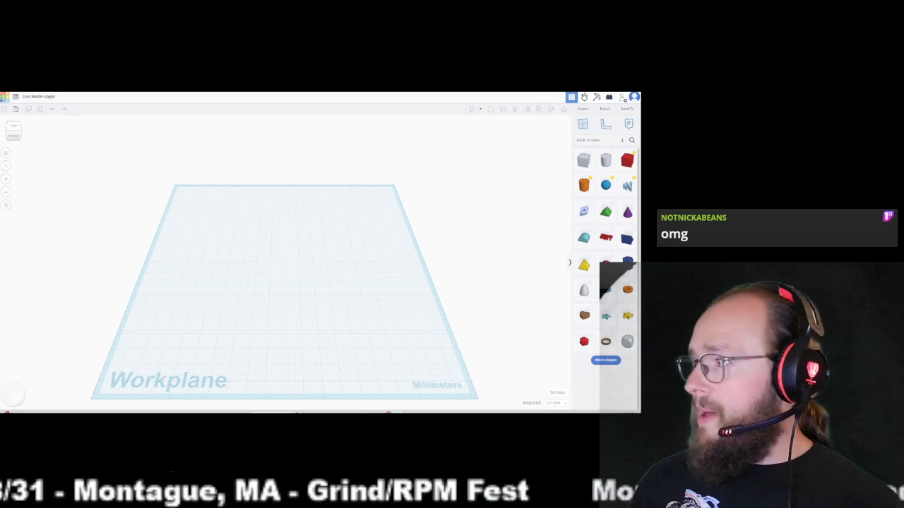
- Bring up the reference photo of the pickup truck over the empty design and put it away again
left_click_drag(902, 138, 481, 89)
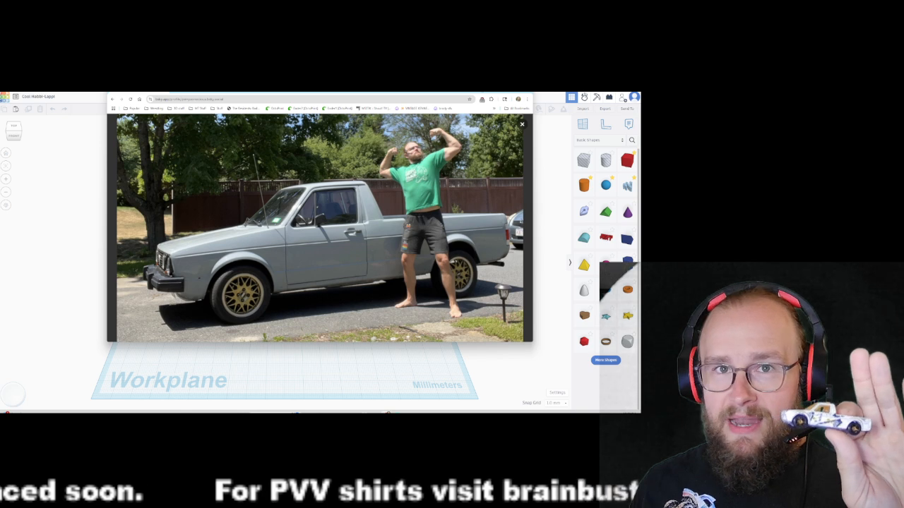
left_click_drag(482, 92, 903, 124)
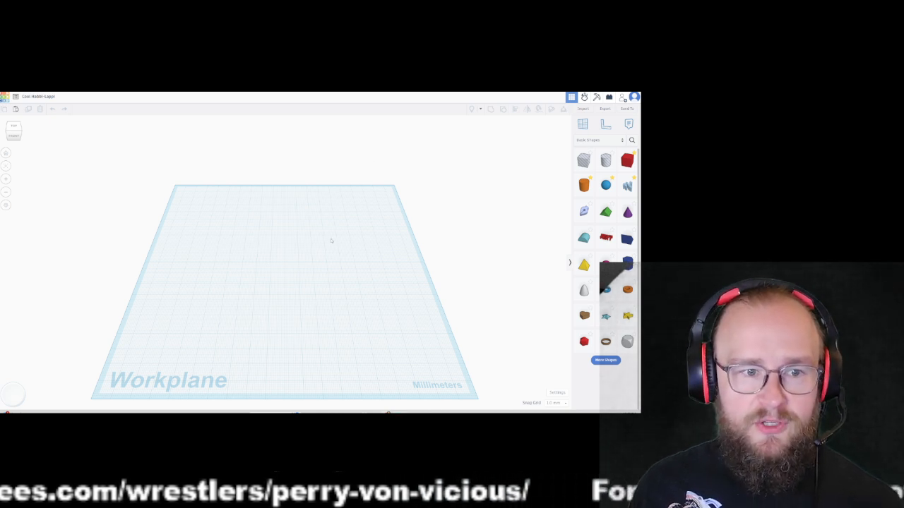
- Place a solid box near the centre of the workplane and display the design in orthographic view from above
right_click_drag(525, 208, 525, 252)
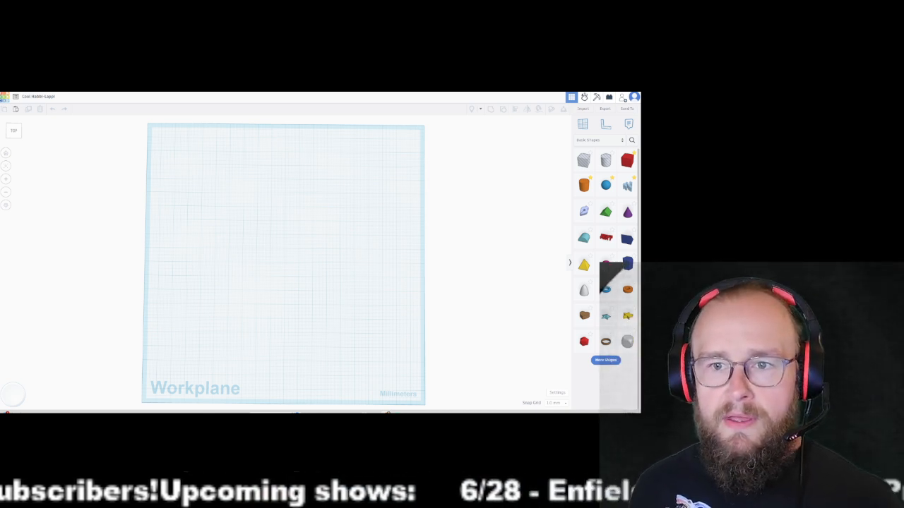
left_click_drag(627, 161, 315, 236)
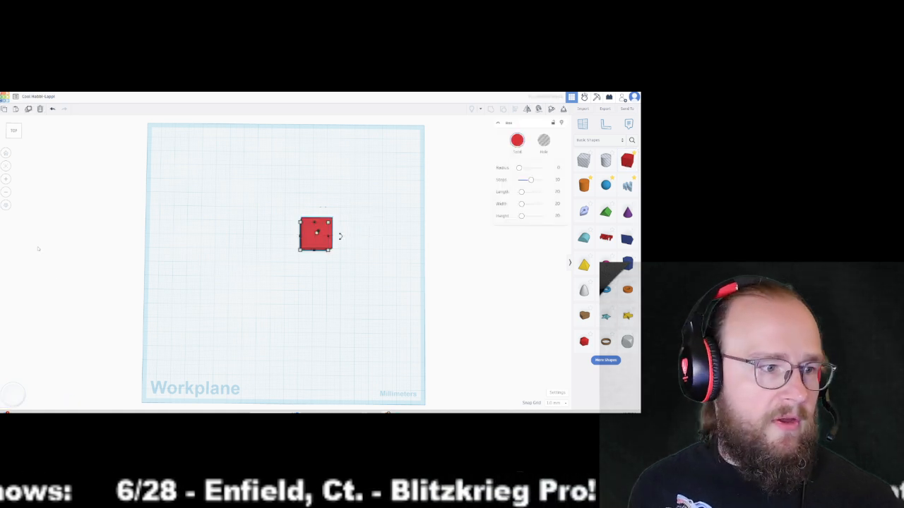
left_click(5, 206)
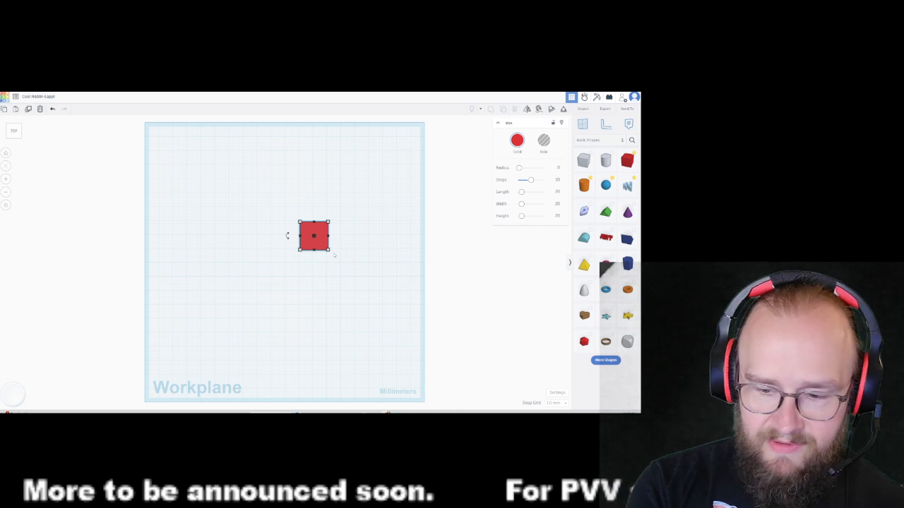
- Set the box's horizontal side, as seen from above, to 117 mm
mouse_move(329, 251)
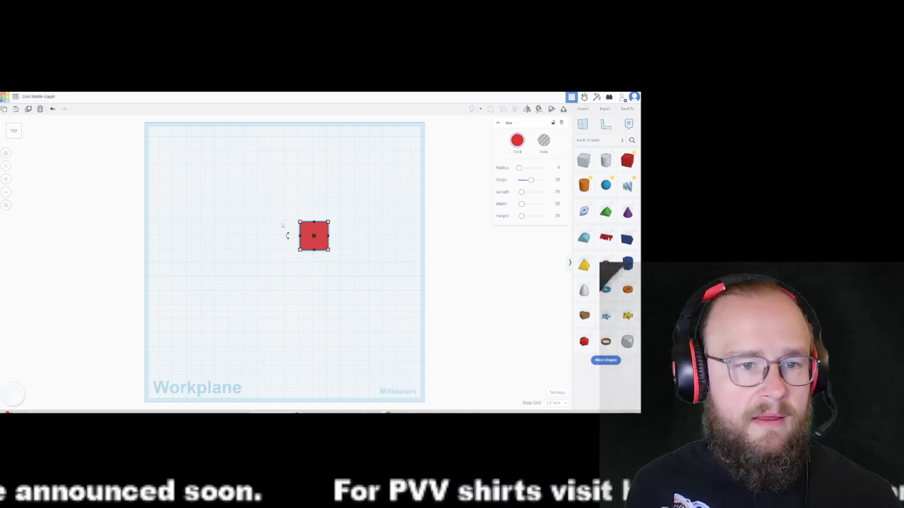
left_click(313, 273)
type("17")
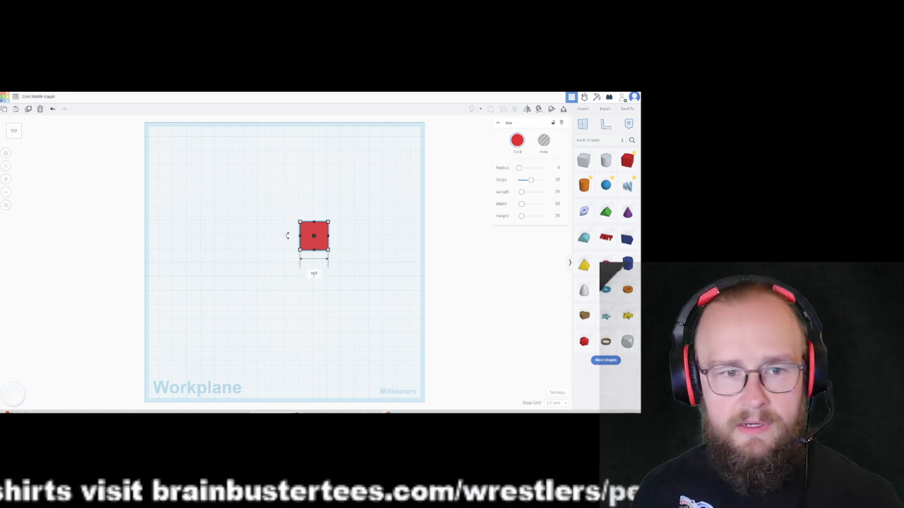
key("Return")
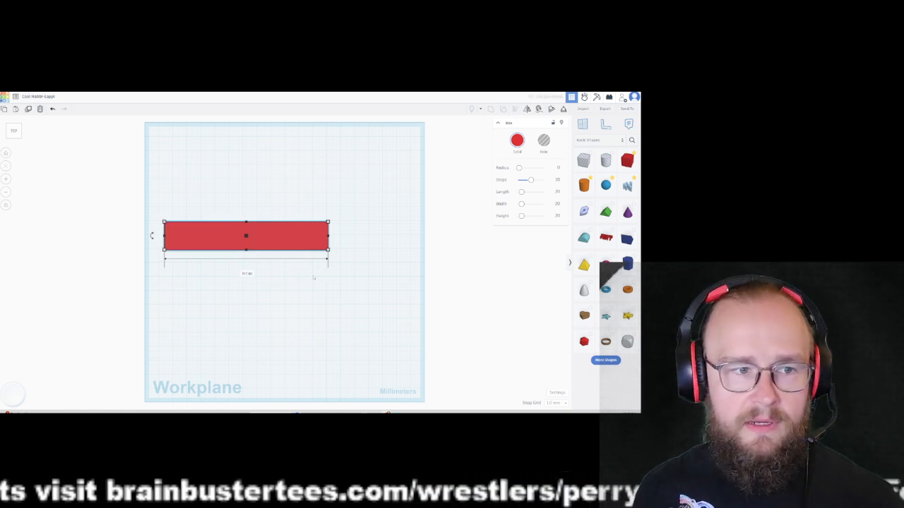
- Set the box's other horizontal side to 194 mm and move the box so it lies fully inside the workplane
left_click_drag(271, 239, 316, 301)
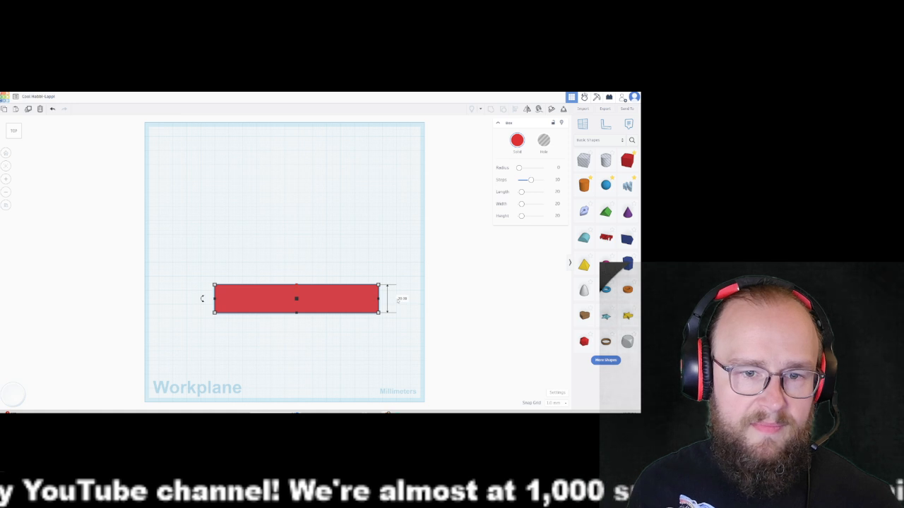
left_click(401, 298)
type("194")
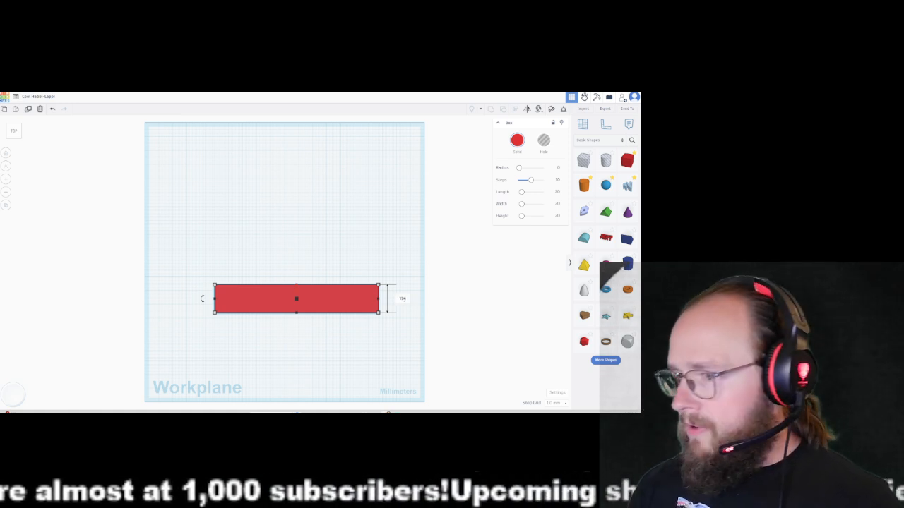
key("Return")
left_click_drag(322, 235, 332, 319)
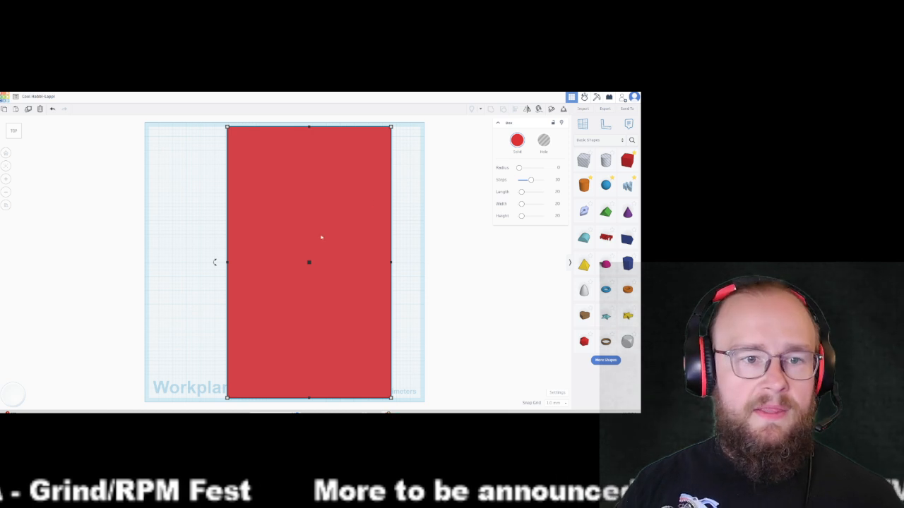
left_click(406, 253)
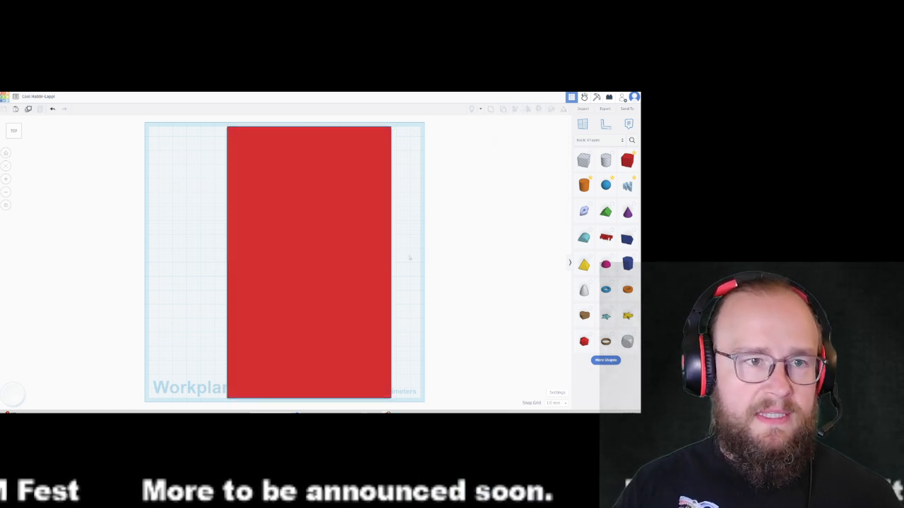
- Reduce the box's height to 4 mm to make it a flat base plate
right_click_drag(476, 298, 459, 247)
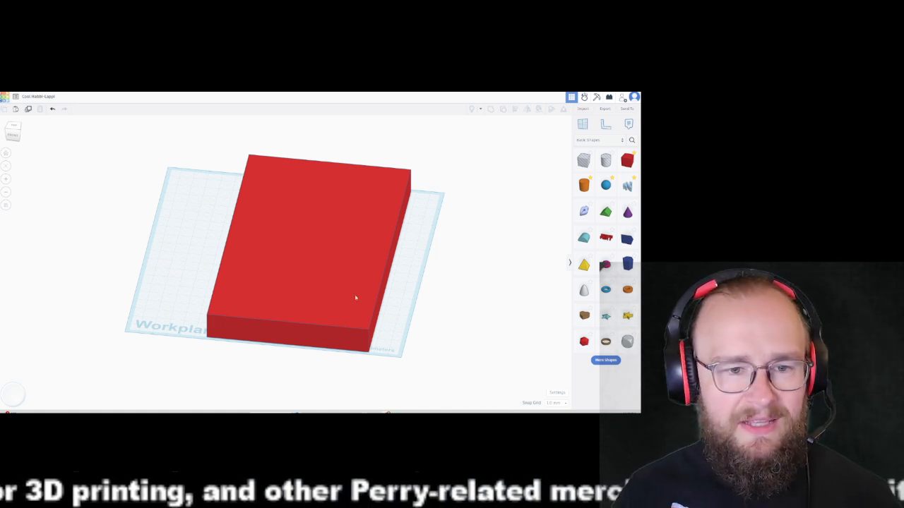
left_click(332, 293)
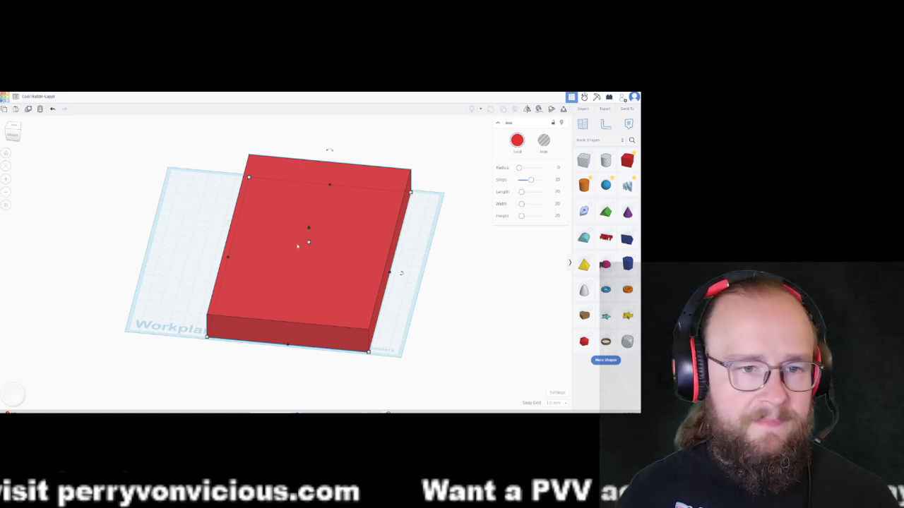
mouse_move(309, 243)
left_click(333, 254)
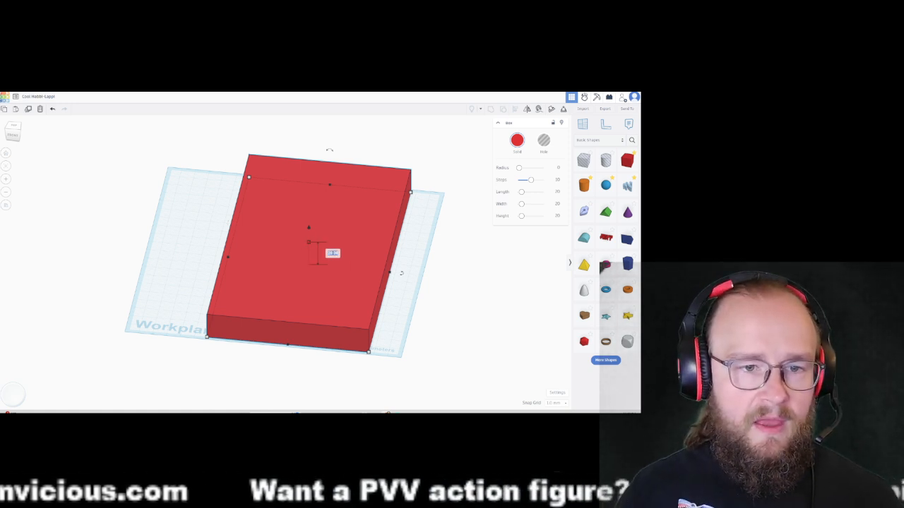
type("2")
key("Return")
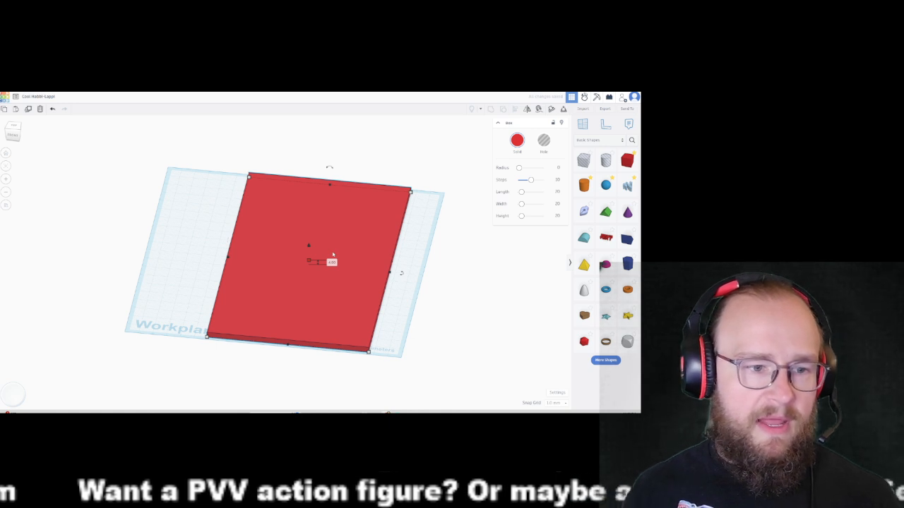
left_click(497, 339)
right_click_drag(499, 344, 510, 376)
right_click_drag(486, 331, 492, 329)
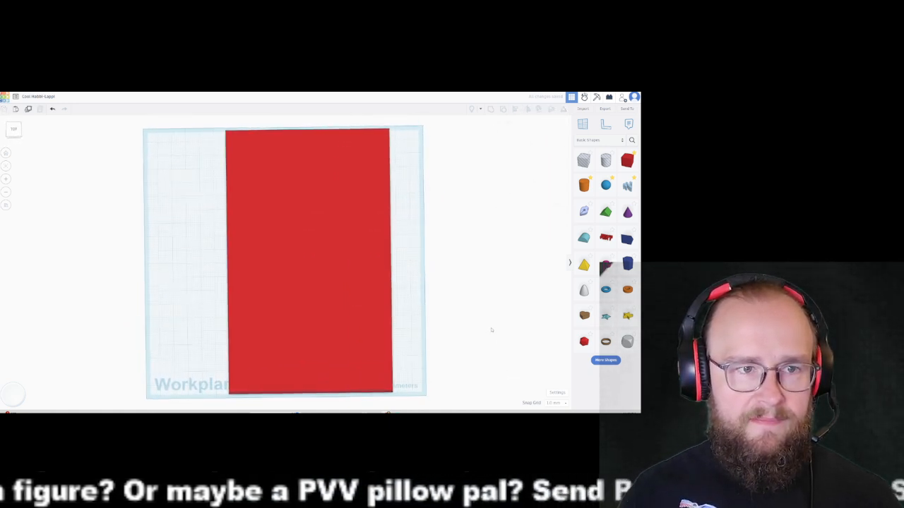
scroll(491, 330, "up", 3)
scroll(492, 329, "down", 2)
scroll(491, 329, "up", 2)
scroll(491, 330, "down", 5)
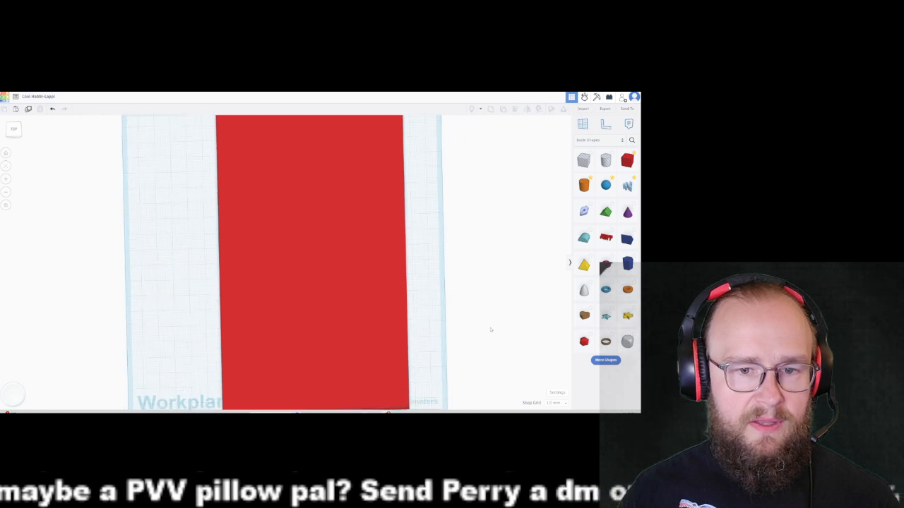
scroll(491, 329, "down", 1)
right_click_drag(485, 331, 479, 328)
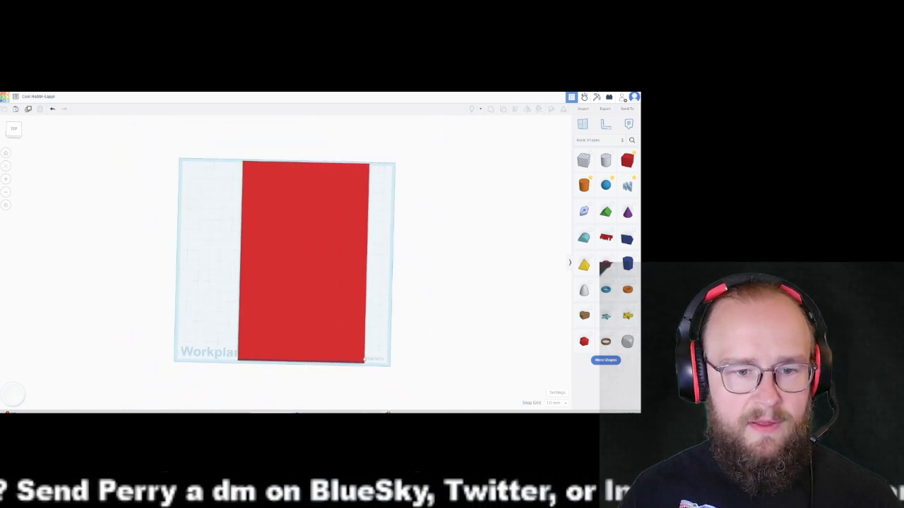
- Duplicate the base plate in place and narrow the copy to a 4 mm wide strip along one long edge
right_click_drag(483, 363, 419, 351)
left_click(303, 337)
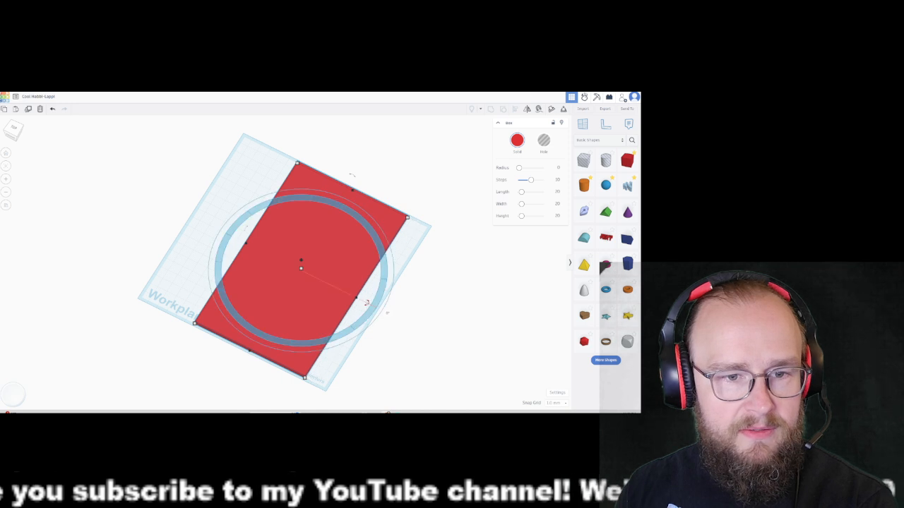
left_click(237, 368)
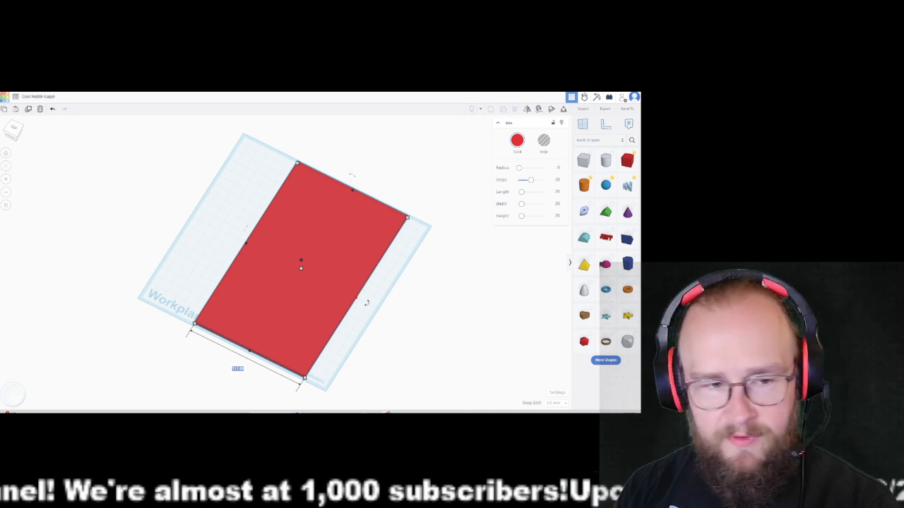
type("14")
key("Return")
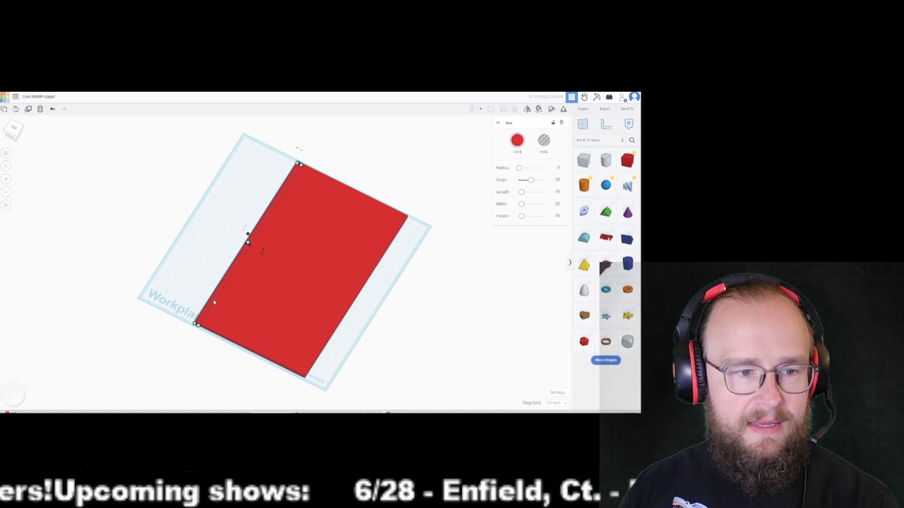
- Set the height of the narrow strip along the plate's long edge to 8 mm
right_click_drag(214, 304, 302, 373)
left_click(244, 313)
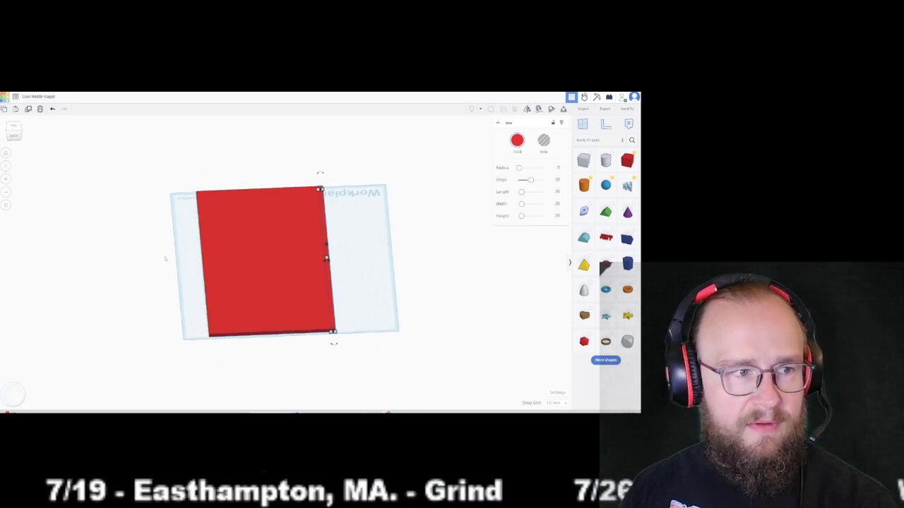
left_click(5, 206)
left_click(4, 206)
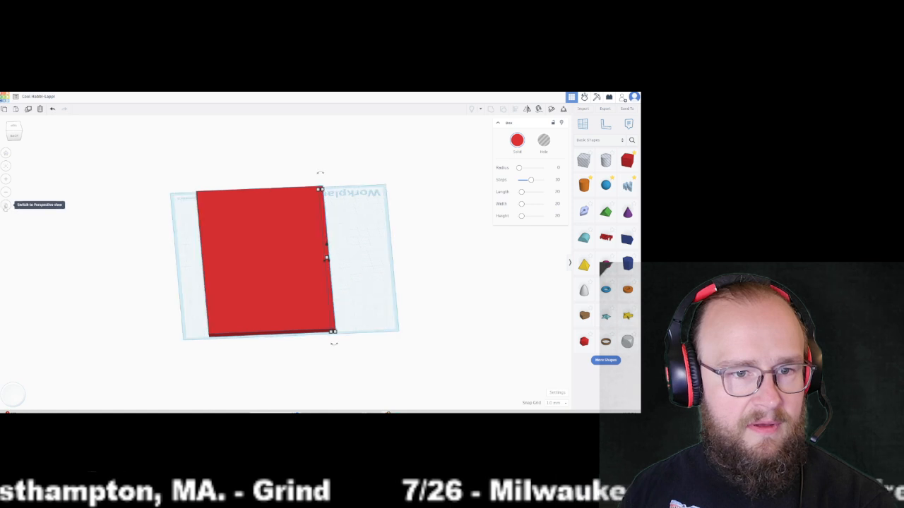
right_click_drag(381, 355, 382, 346)
scroll(382, 346, "up", 3)
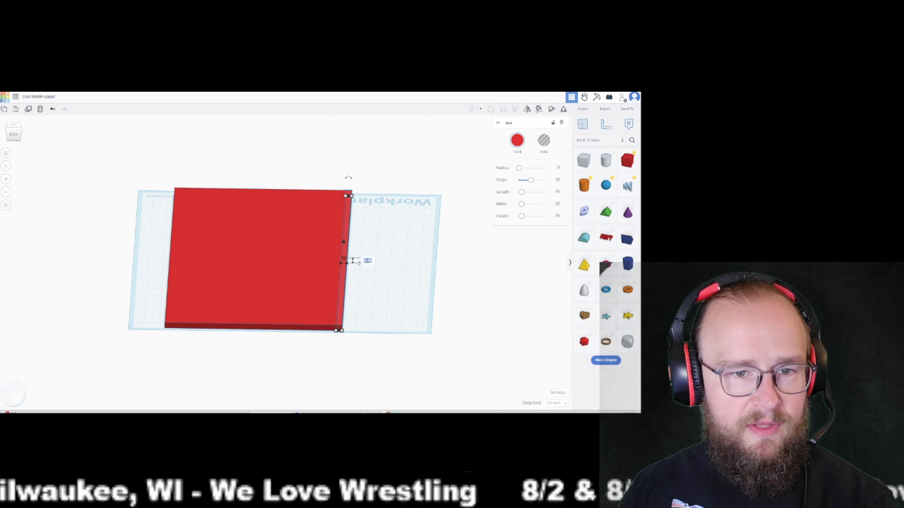
left_click(367, 260)
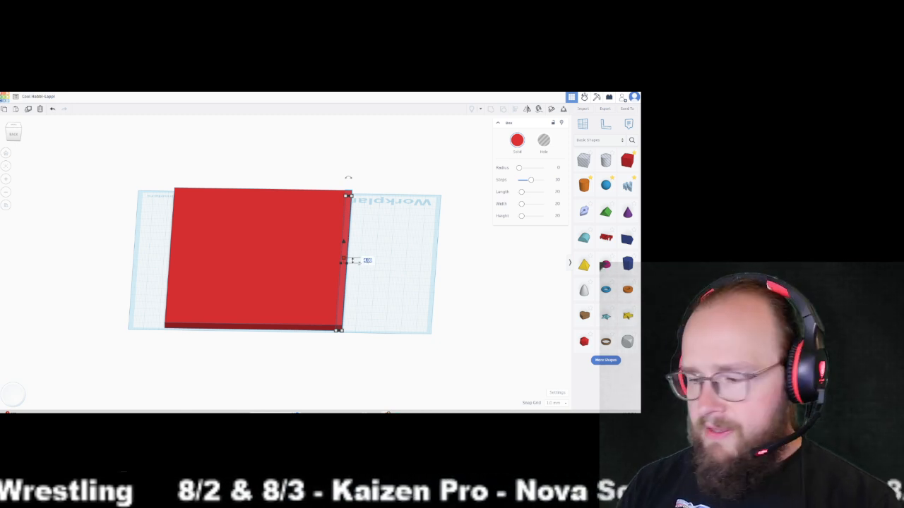
type("8")
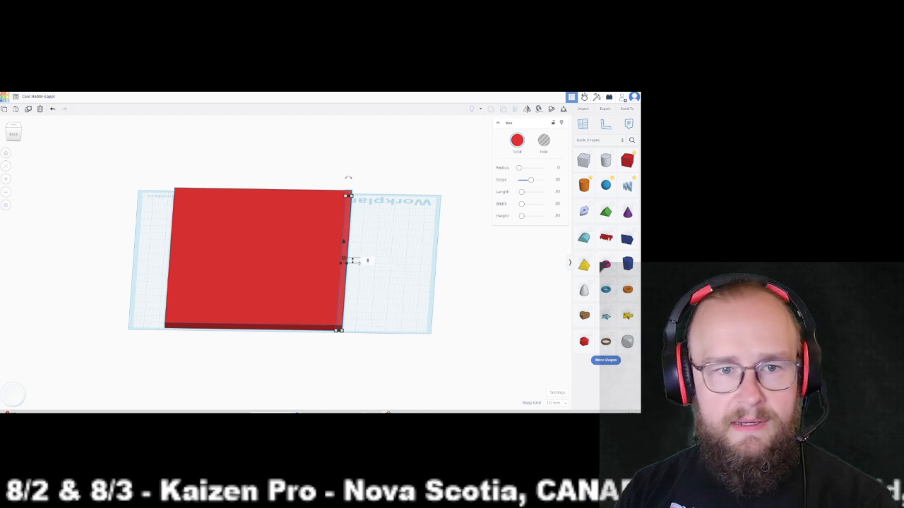
key("Return")
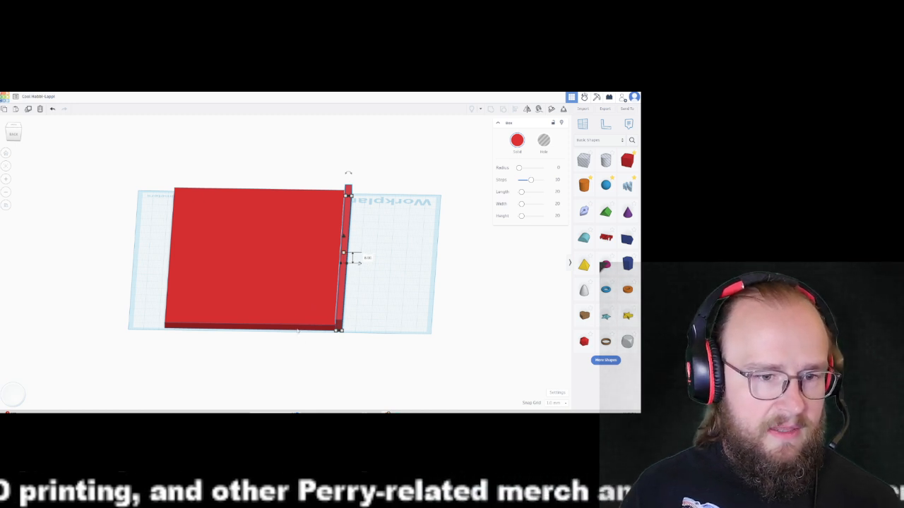
- Set the edge strip's height to 64 mm to form an upright wall on the base plate
left_click(303, 311)
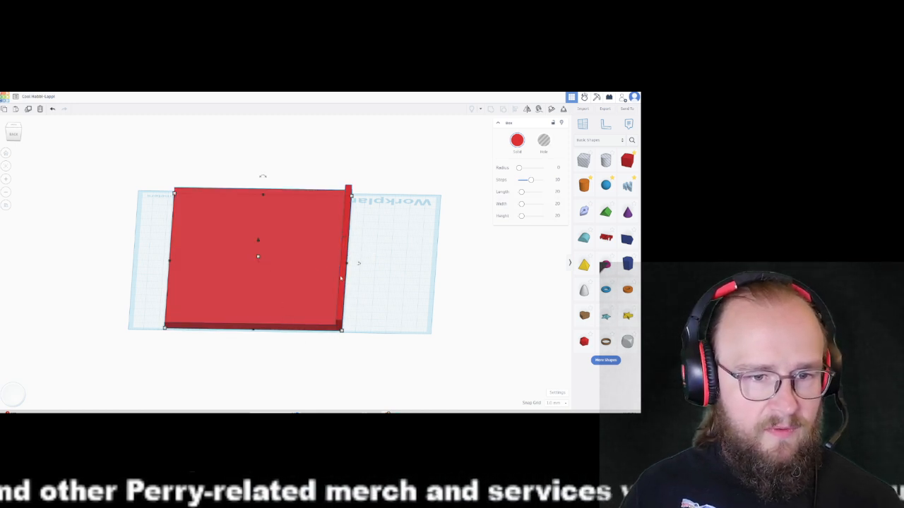
left_click(342, 269)
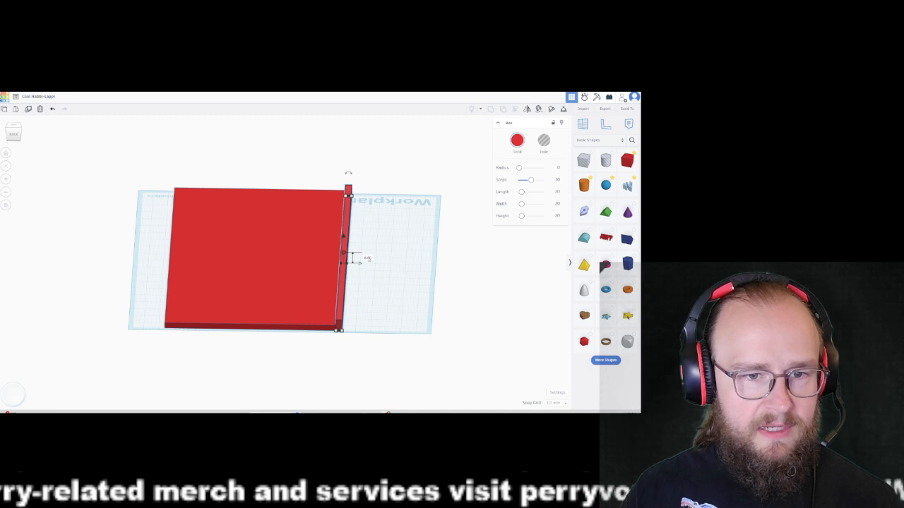
left_click(367, 257)
type("64")
key("Return")
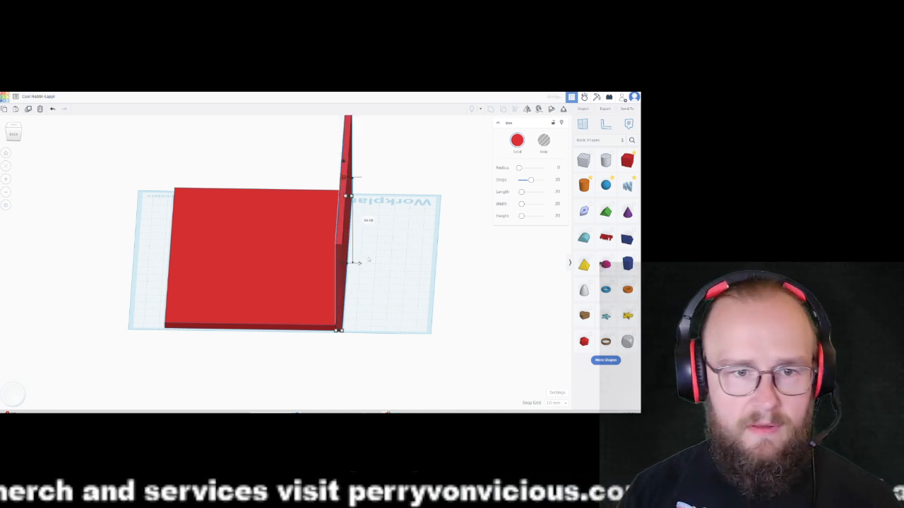
- Duplicate the base plate in place and narrow the copy to a 4 mm wide strip along one short edge
mouse_move(316, 365)
right_mouse_down()
mouse_move(377, 350)
mouse_move(324, 363)
right_mouse_up()
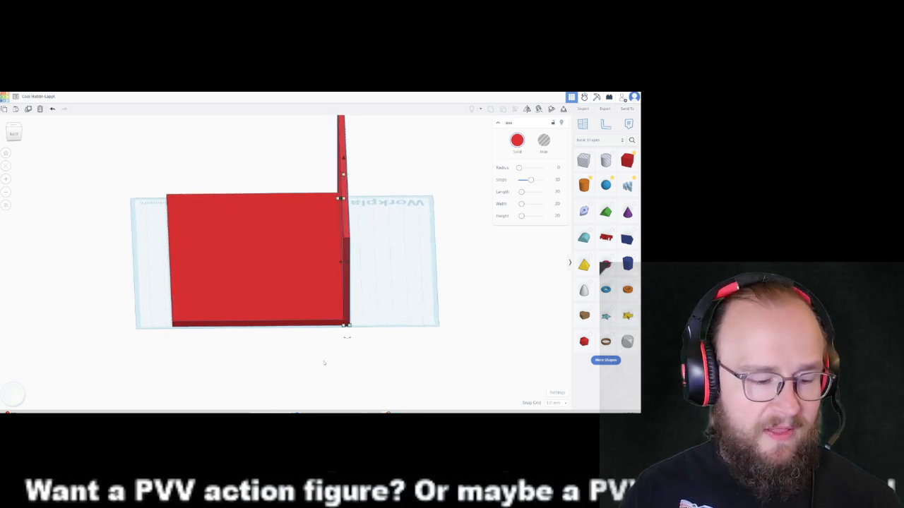
right_click_drag(321, 370, 326, 385)
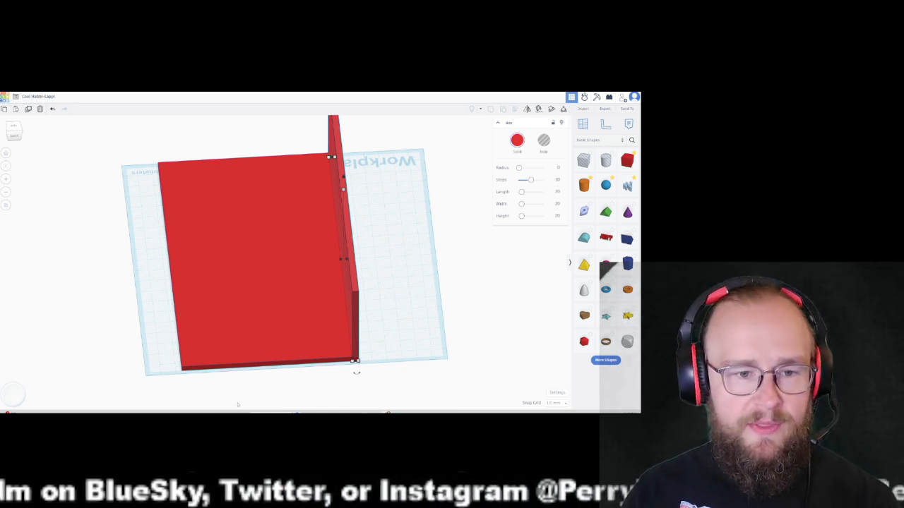
mouse_move(405, 370)
right_mouse_down()
mouse_move(389, 370)
mouse_move(401, 372)
right_mouse_up()
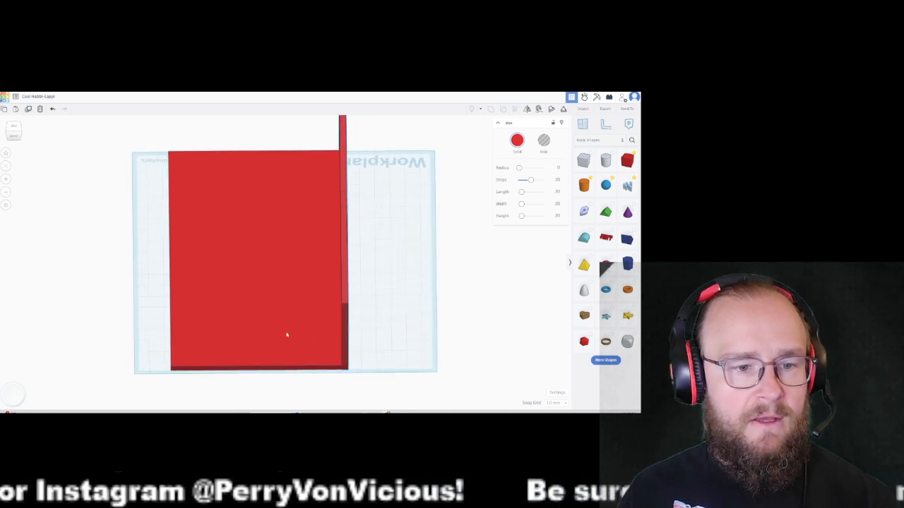
left_click(286, 336)
right_click_drag(282, 397, 292, 317)
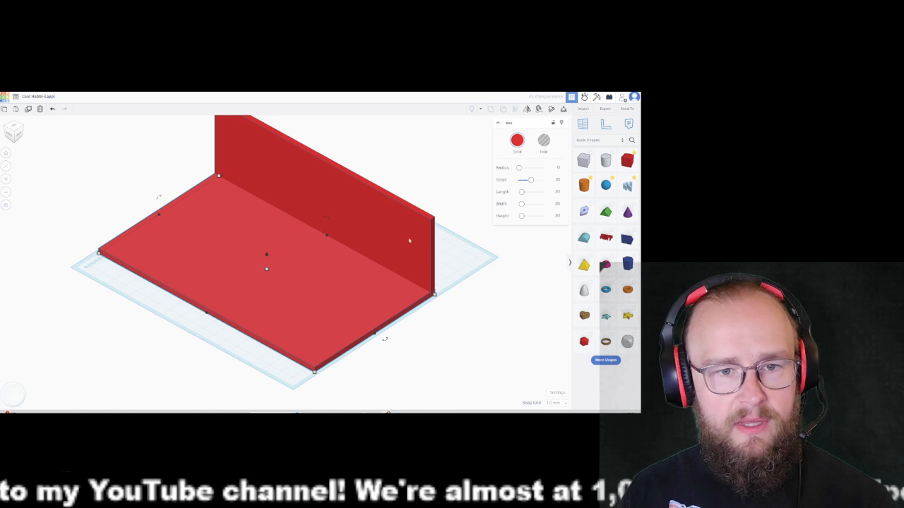
left_click(388, 229)
mouse_move(438, 299)
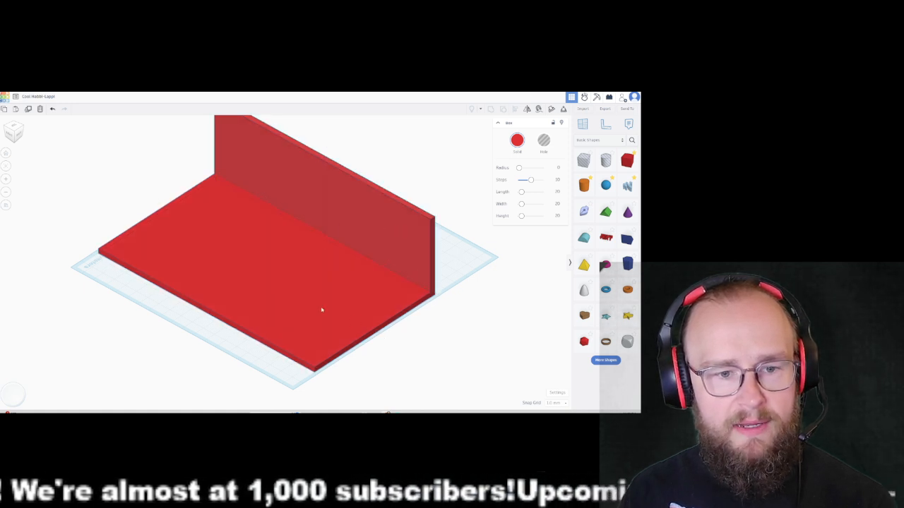
left_click(325, 313)
mouse_move(375, 334)
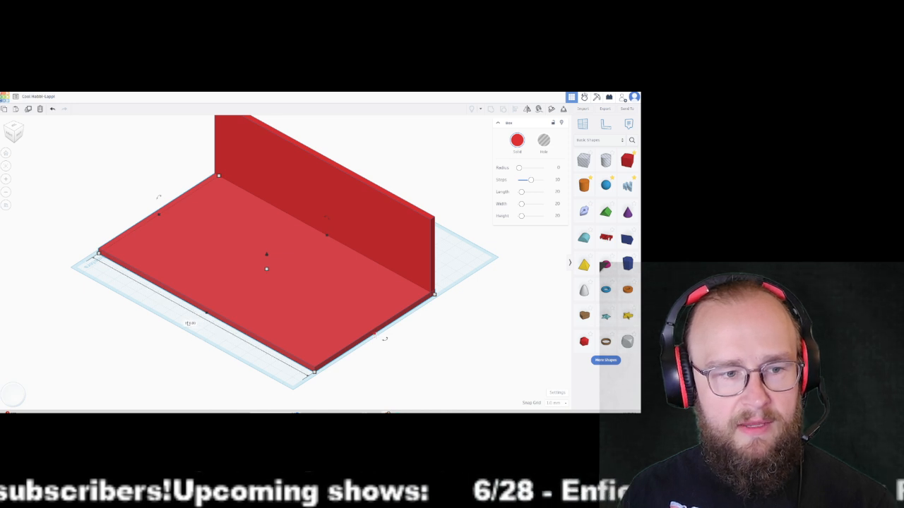
key("Return")
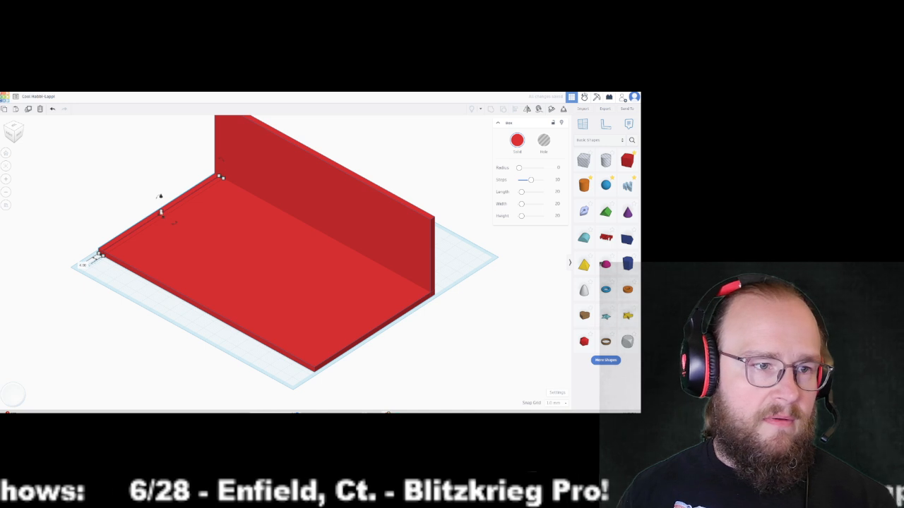
- Set the short-edge strip's height to 64 mm to form an upright end wall
left_click_drag(162, 213, 161, 203)
left_click(335, 177)
left_click(170, 200)
mouse_move(162, 202)
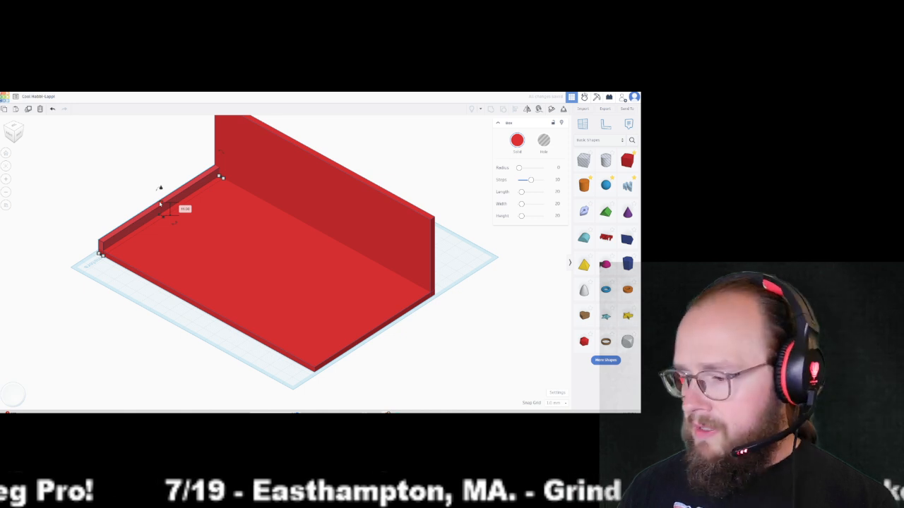
scroll(160, 204, "up", 3)
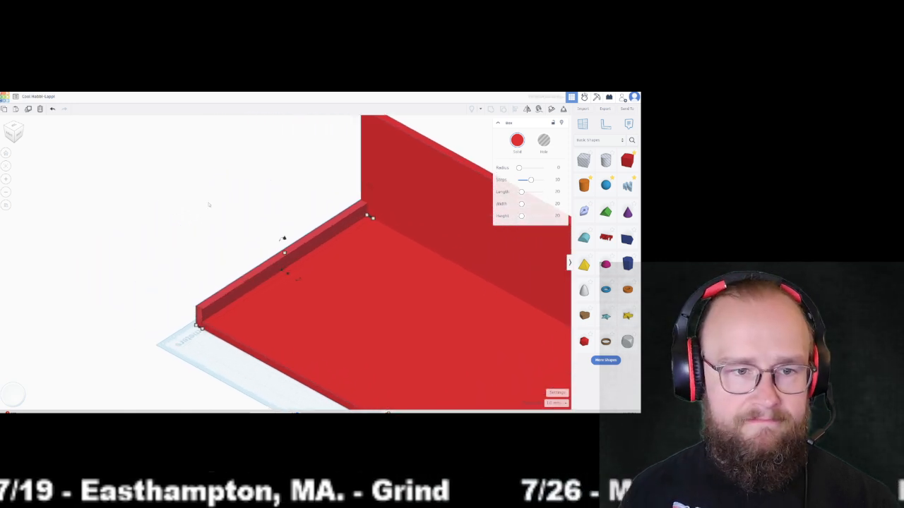
left_click(284, 253)
left_click(308, 262)
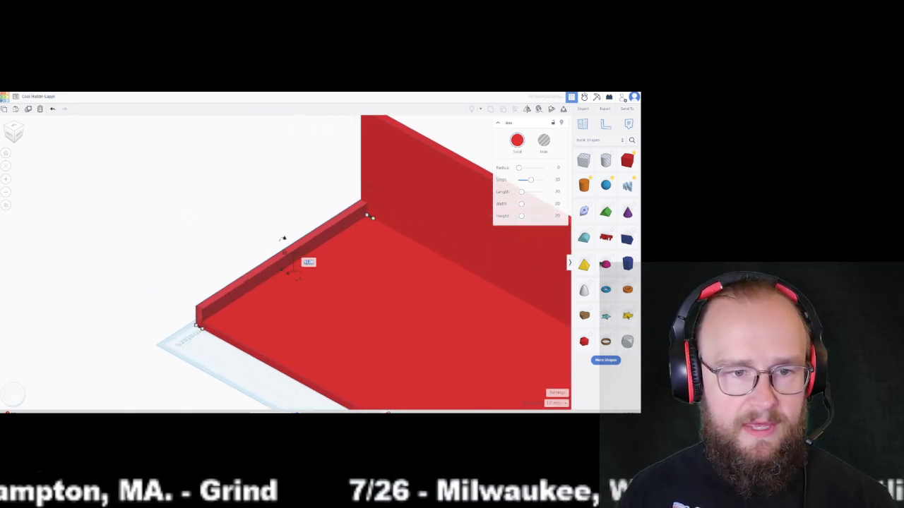
type("160")
key("Return")
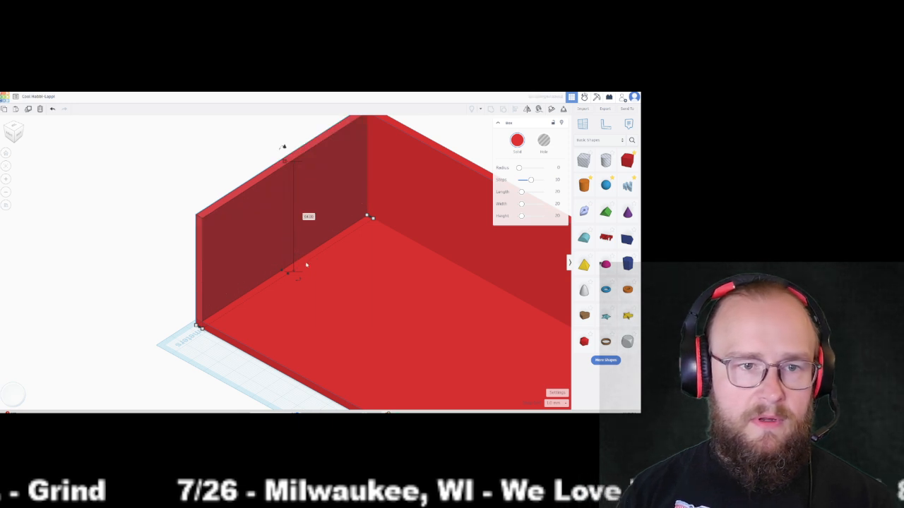
- Copy the upright end wall to the opposite short edge of the base plate
right_click_drag(379, 360, 153, 228)
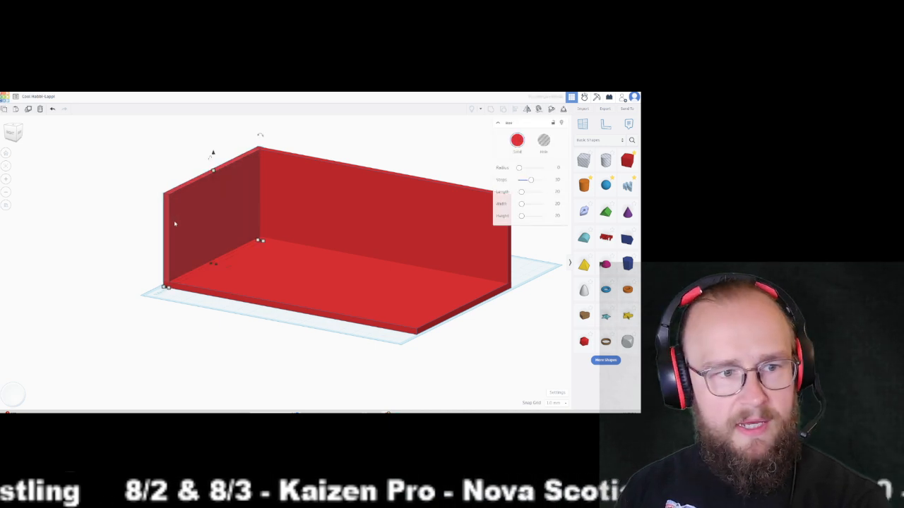
left_click_drag(175, 224, 443, 261, "alt")
left_click(490, 334)
right_click_drag(487, 338, 436, 355)
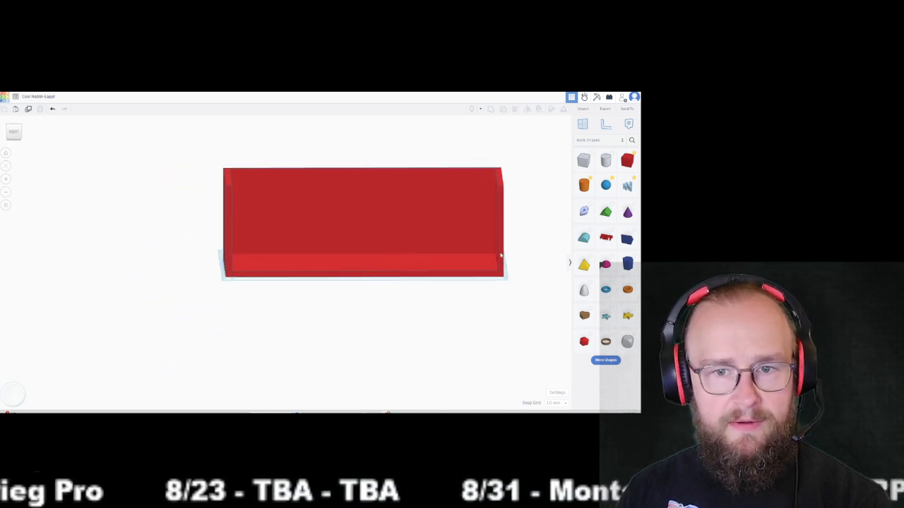
right_click_drag(517, 258, 511, 277)
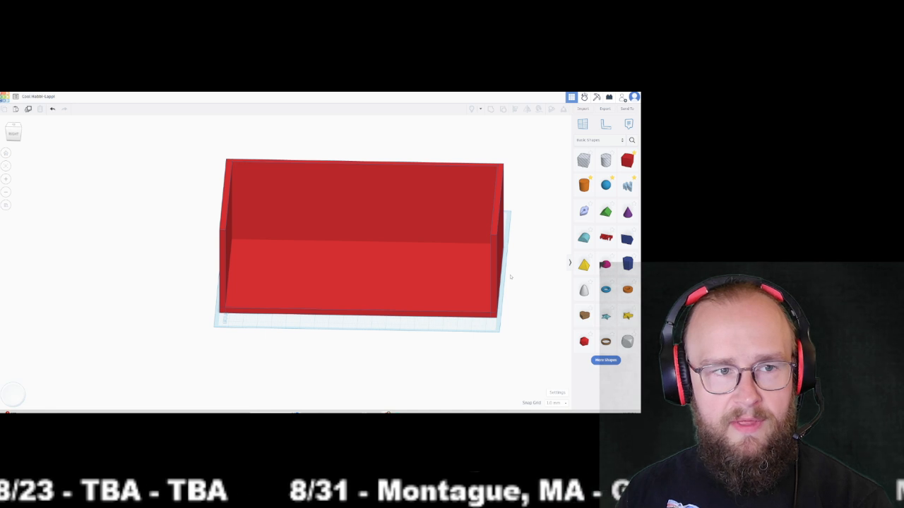
- Thicken both end walls inward to about 8 mm each, keeping their outer faces in place
left_click(494, 263)
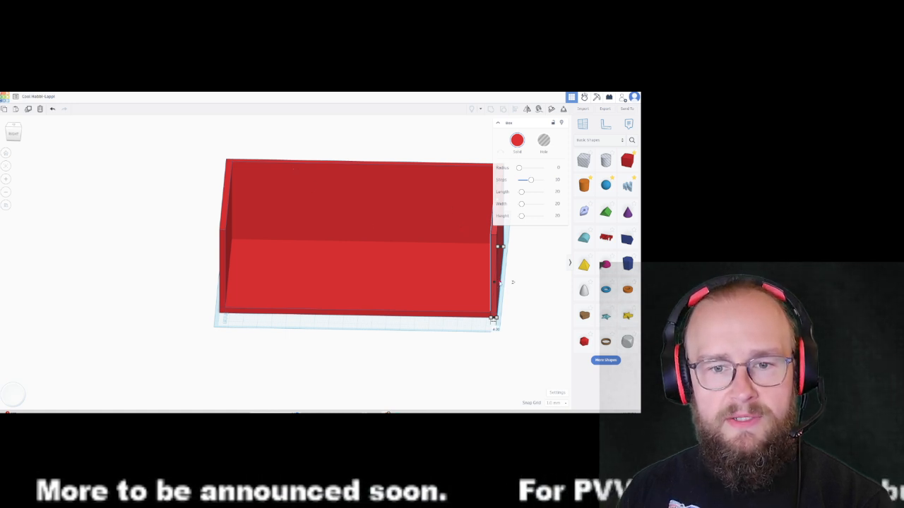
left_click_drag(492, 283, 486, 283)
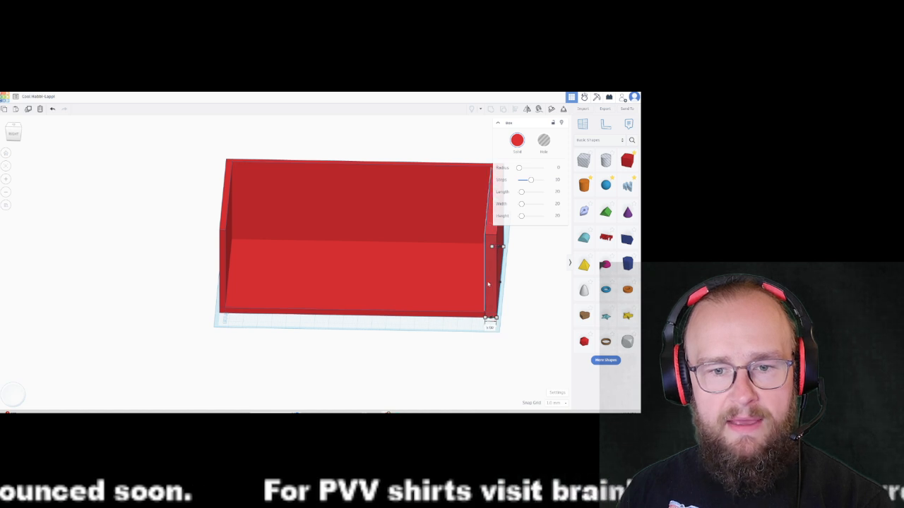
left_click(225, 270)
left_click_drag(230, 280, 236, 281)
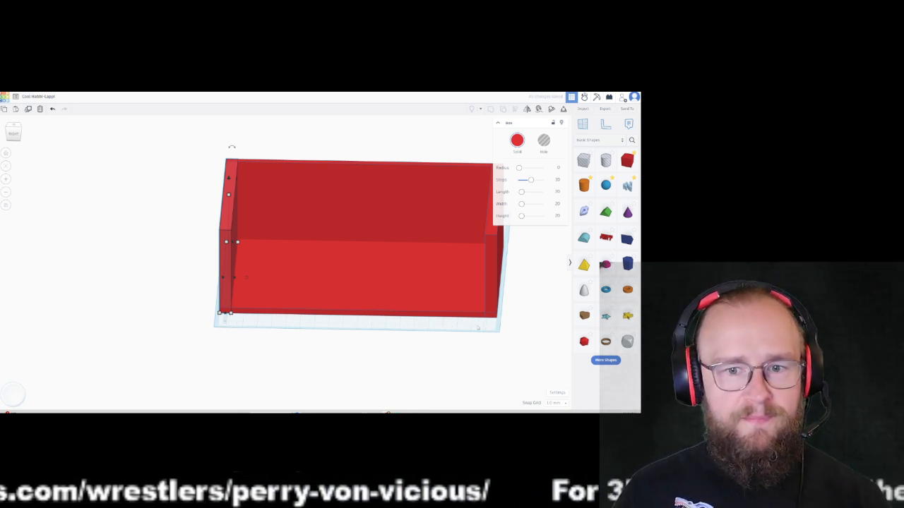
- Lower the long wall between the two end walls to a height of about 49 mm
right_click_drag(479, 323, 412, 347)
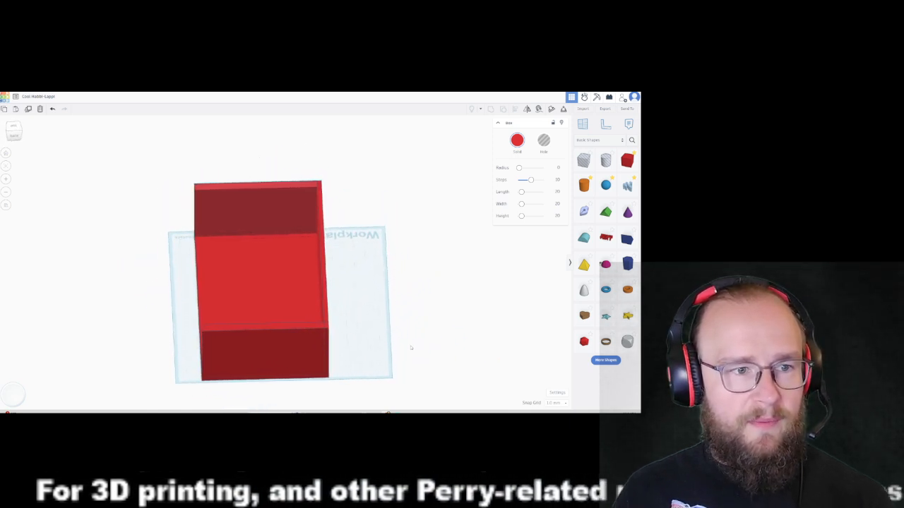
right_click_drag(411, 347, 347, 228)
left_click(347, 227)
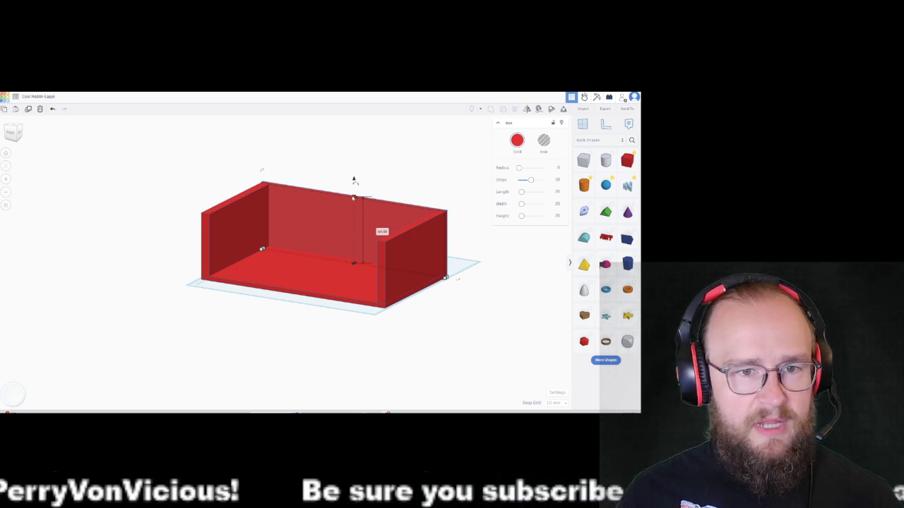
left_click_drag(354, 197, 354, 214)
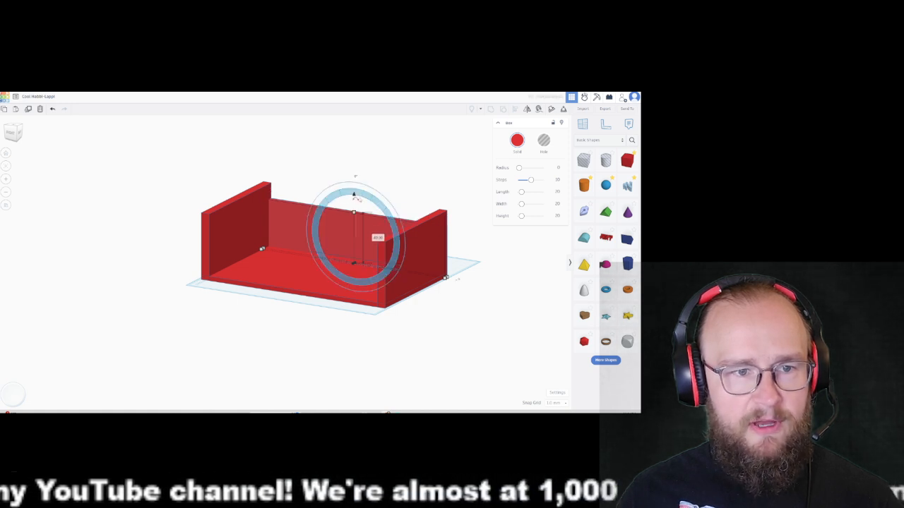
left_click(541, 302)
- Place a hole box on the workplane beside the structure and set its height to 4 mm
right_click_drag(540, 303, 346, 318)
right_click_drag(180, 324, 309, 331)
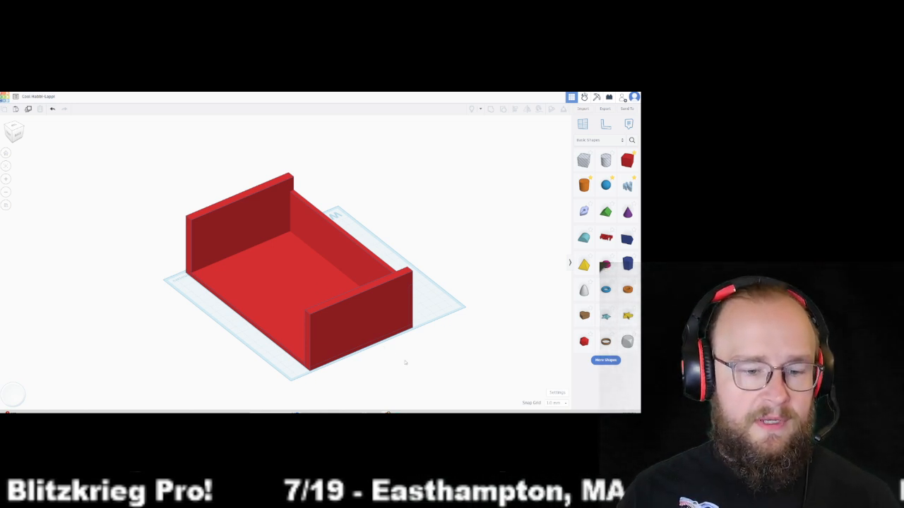
right_click_drag(481, 345, 414, 353)
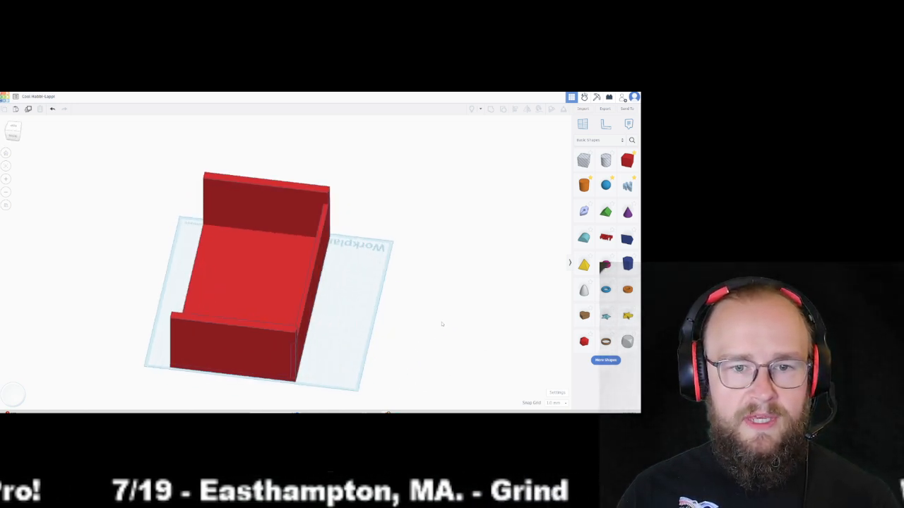
right_click_drag(441, 323, 400, 300)
middle_click_drag(400, 300, 373, 294)
left_click(584, 161)
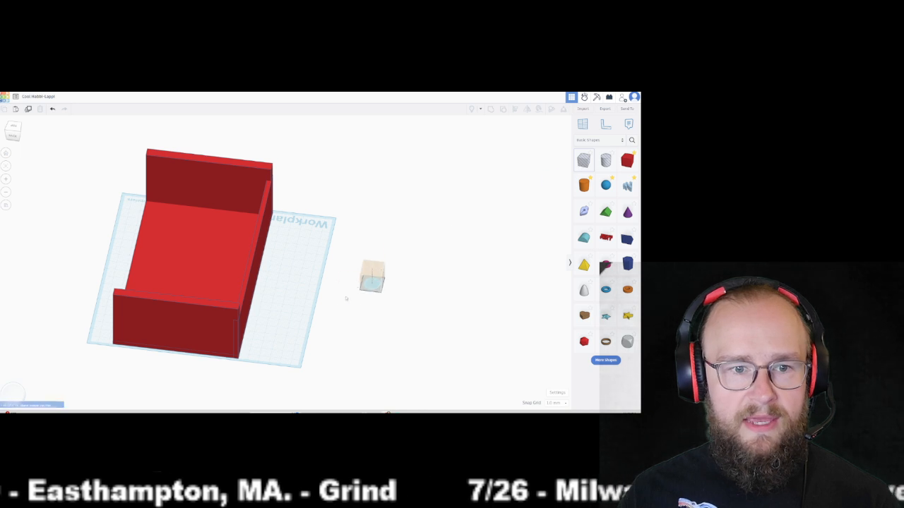
left_click(311, 296)
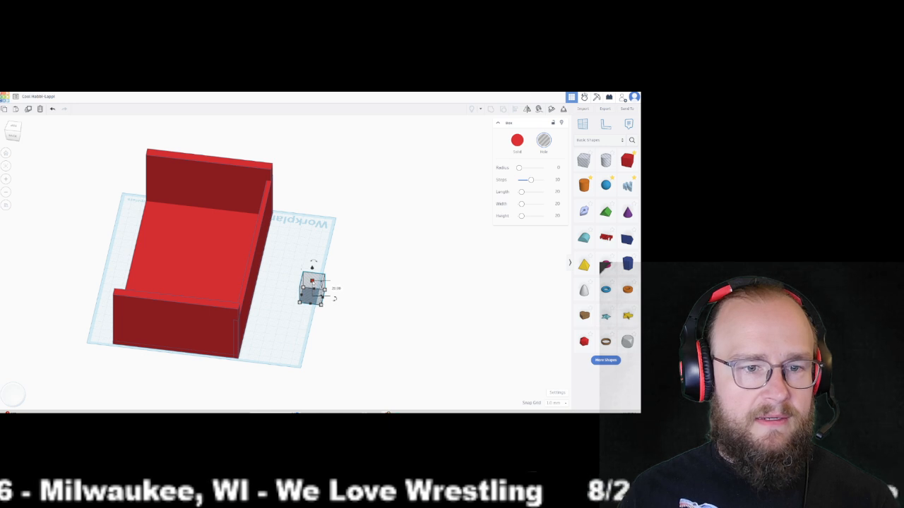
left_click(336, 289)
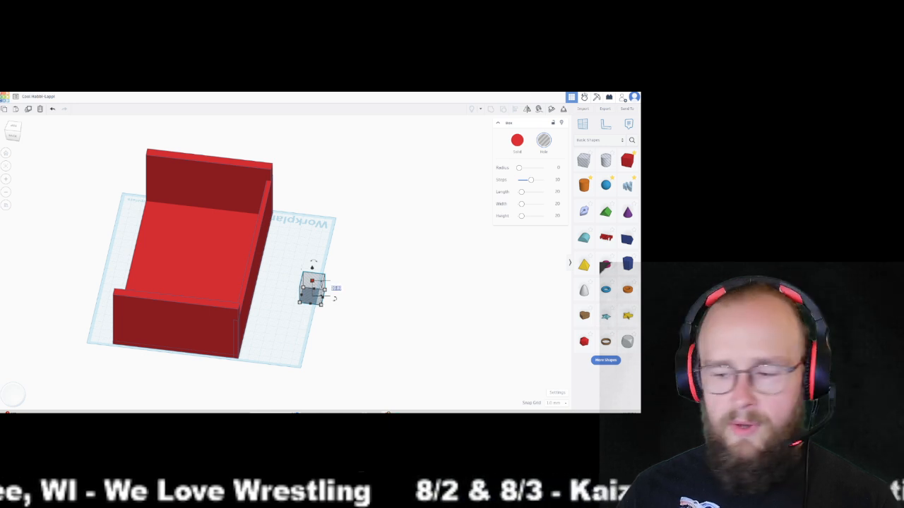
type("4")
key("Return")
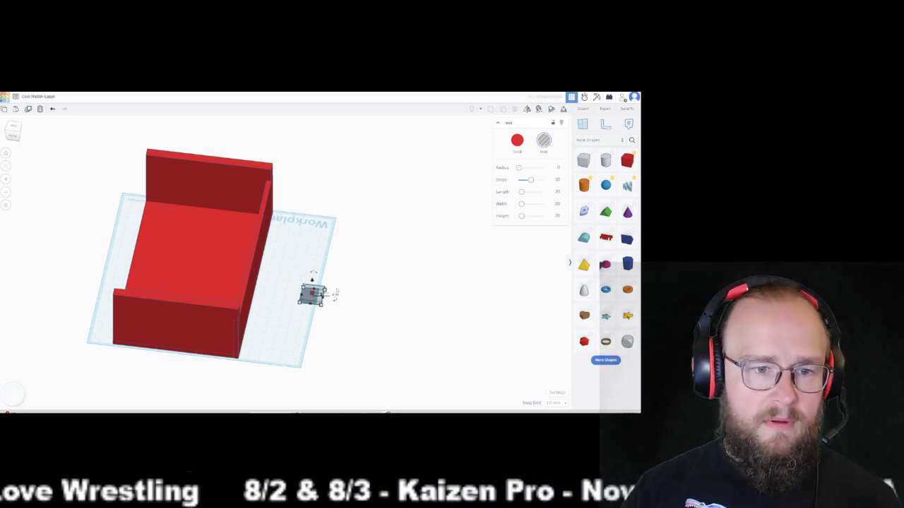
- Enlarge the hole box into a flat panel 180 mm long and move it partly over the base plate
right_click_drag(333, 299, 225, 310)
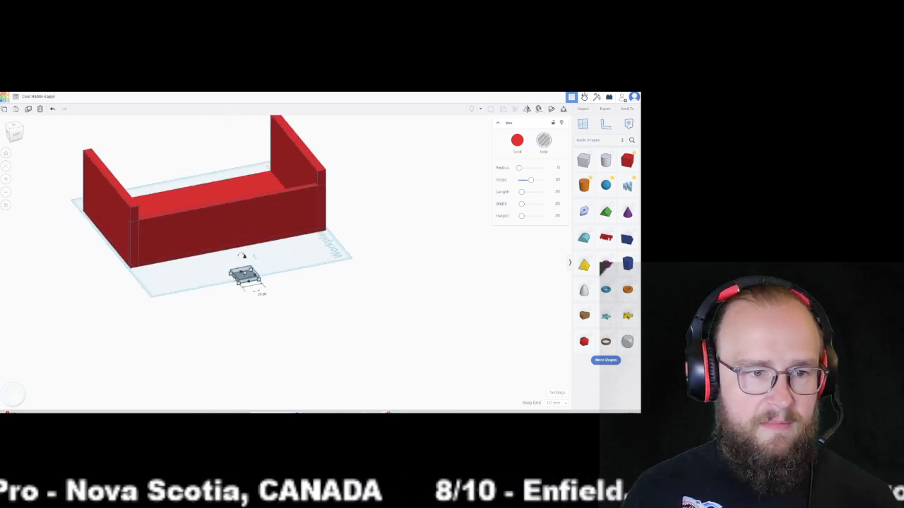
left_click(259, 293)
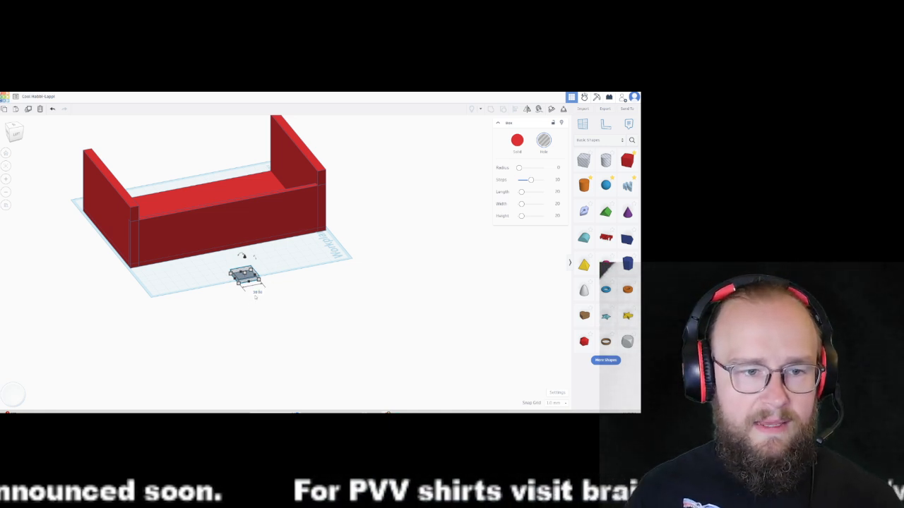
type("180")
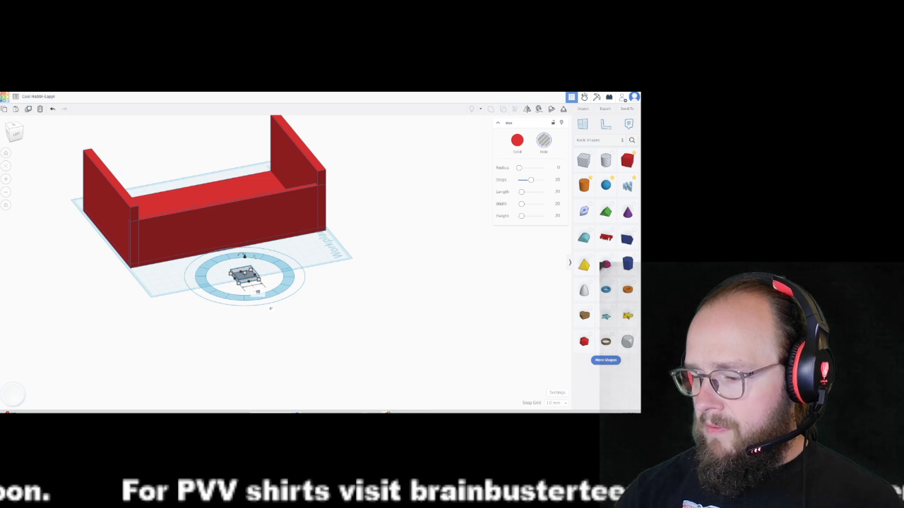
key("Return")
right_click_drag(222, 344, 288, 347)
left_click_drag(317, 319, 156, 324)
left_click_drag(305, 356, 265, 351)
- Move the hole panel between the two end walls to compare its length with the gap
mouse_move(17, 134)
left_mouse_down()
mouse_move(44, 139)
mouse_move(31, 134)
left_mouse_up()
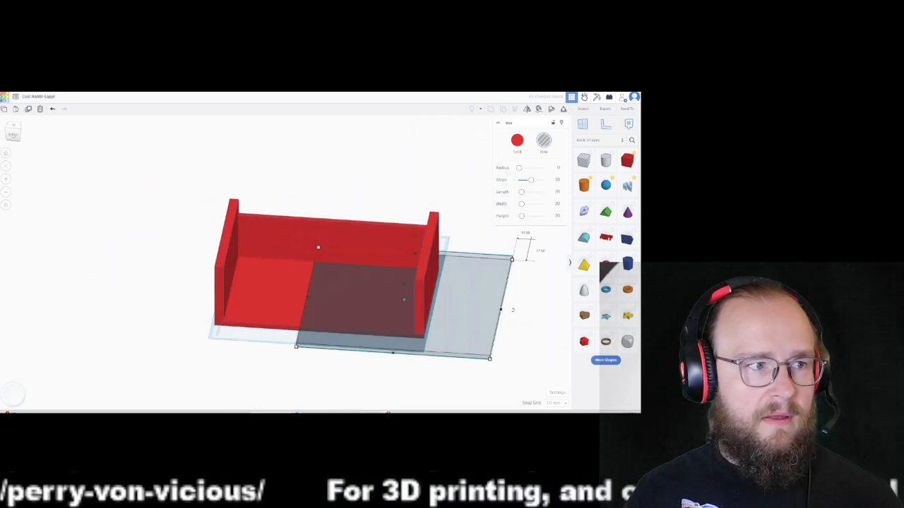
left_click(13, 136)
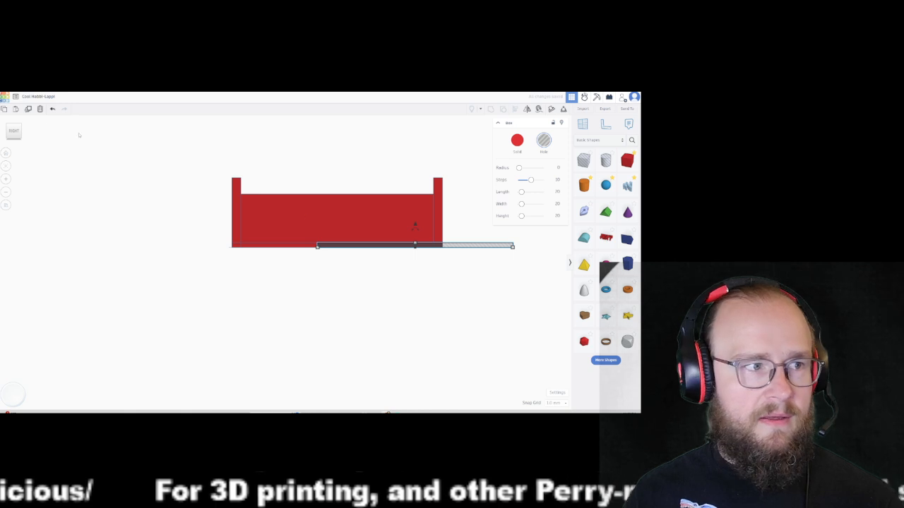
left_click(14, 125)
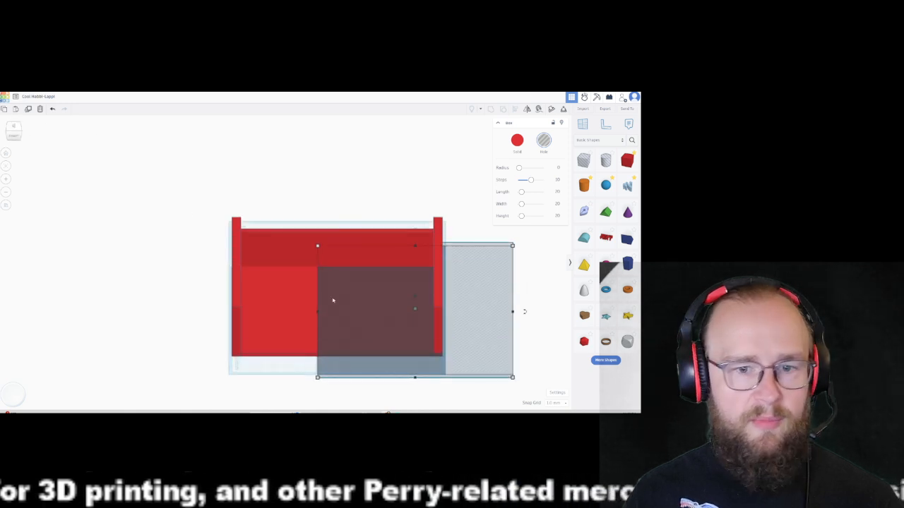
left_click_drag(483, 317, 407, 317)
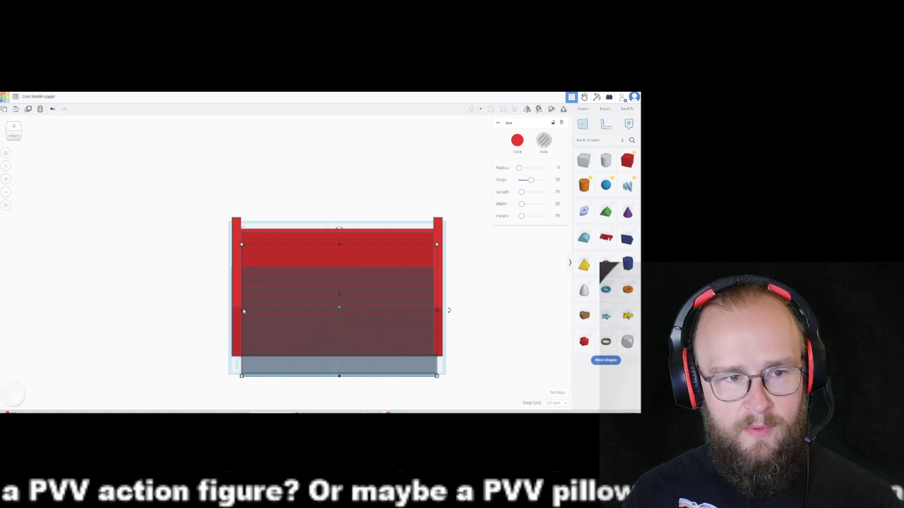
- Move the hole panel clear of the tray, check the wall and base boxes, and place the panel back centred between the end walls
left_click_drag(339, 338, 110, 323)
left_click(234, 299)
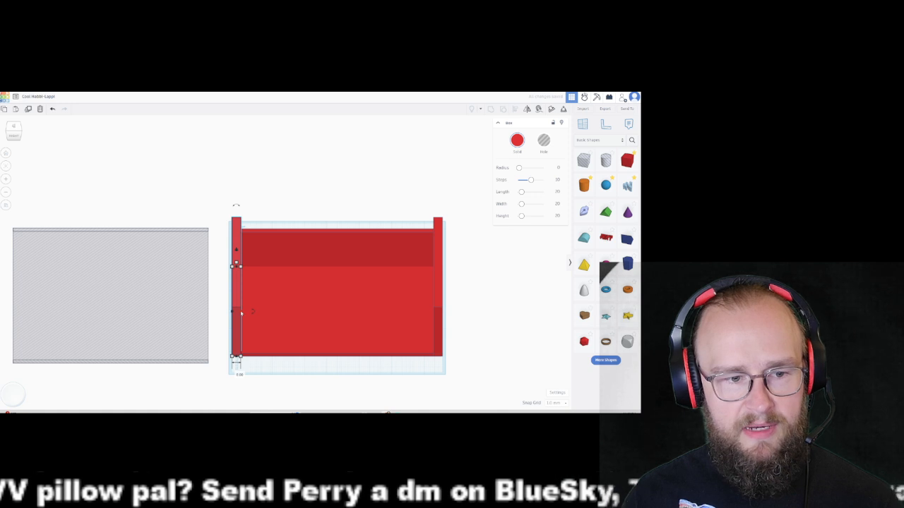
left_click(292, 322)
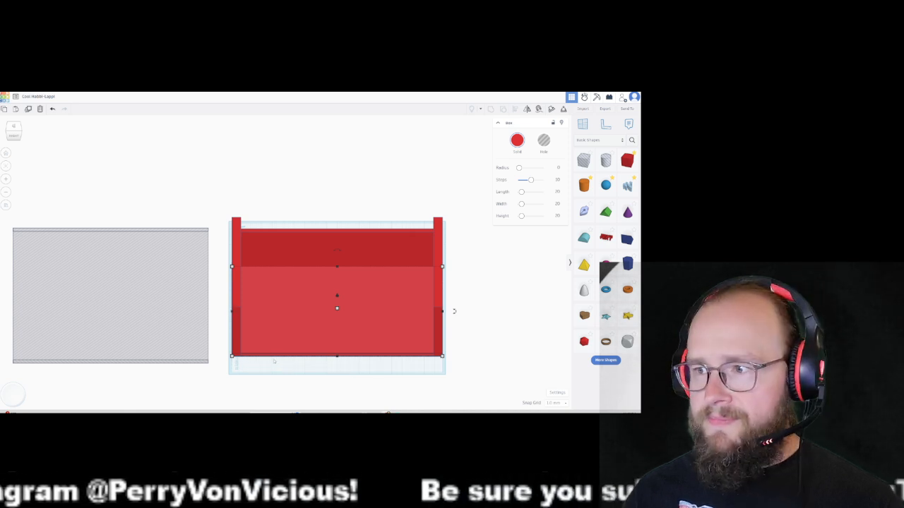
left_click(237, 300)
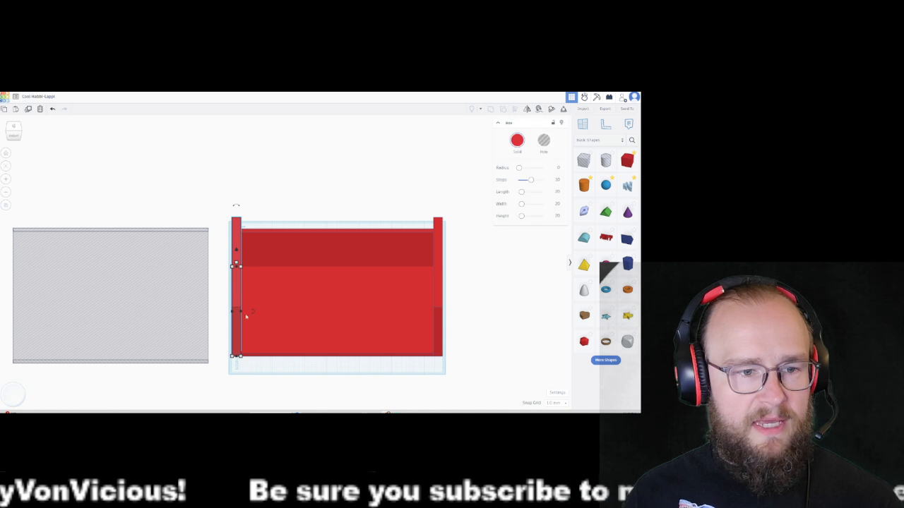
left_click_drag(151, 310, 377, 310)
- Thicken both end walls inward to 12 mm each so that they overlap the ends of the hole panel
left_click(236, 300)
left_click_drag(242, 311, 244, 313)
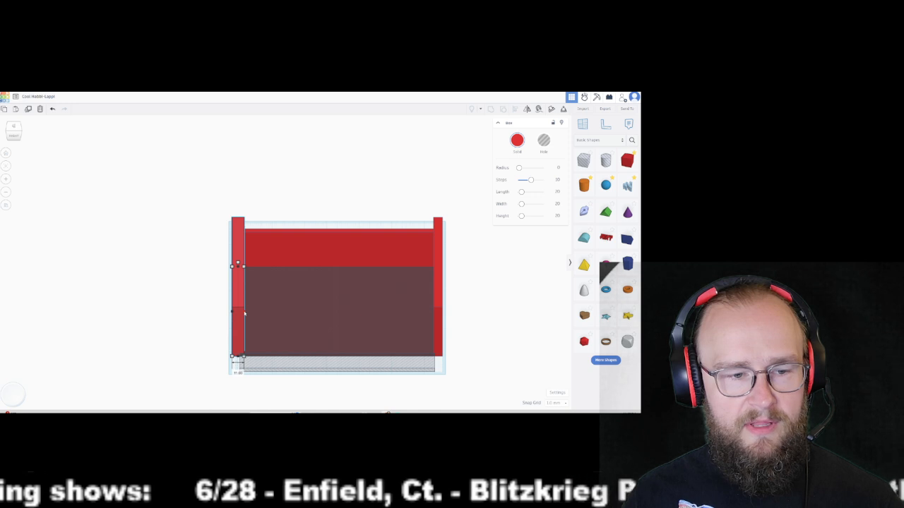
left_click(439, 311)
left_click_drag(432, 312, 430, 312)
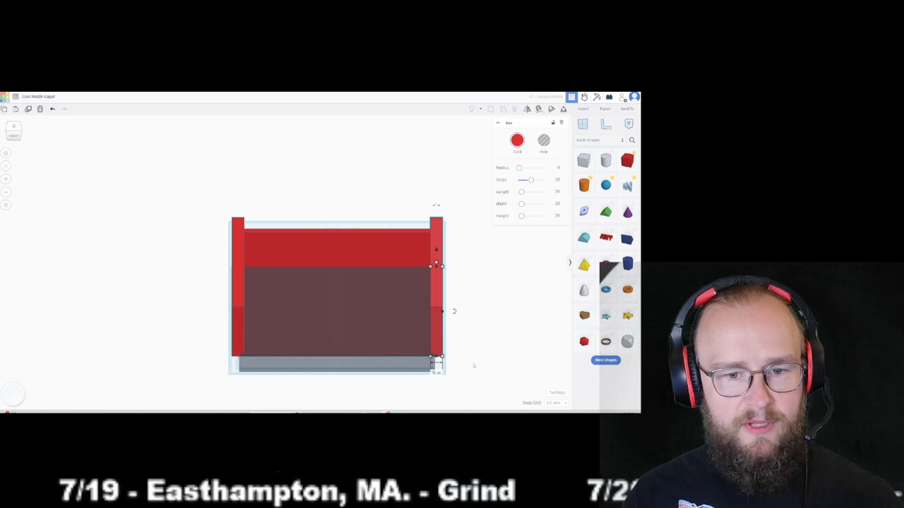
right_click_drag(491, 344, 491, 320)
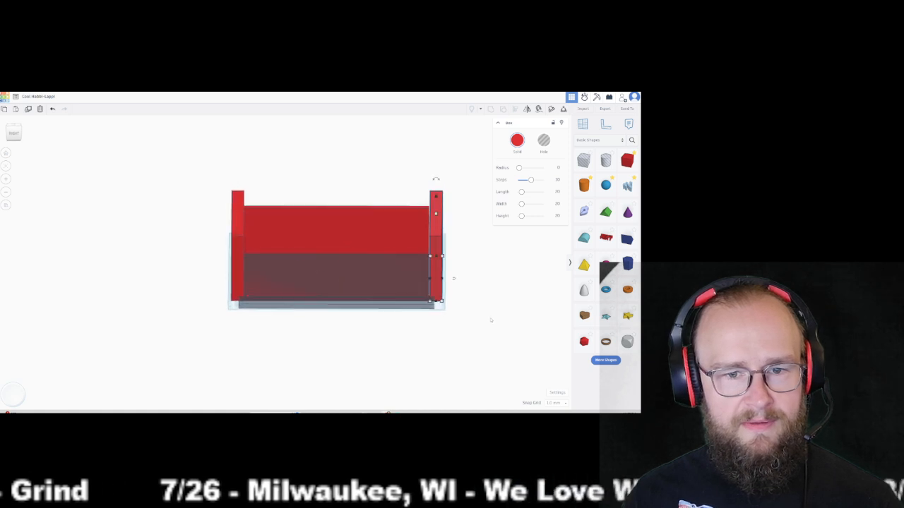
left_click(430, 281)
left_click_drag(429, 281, 428, 282)
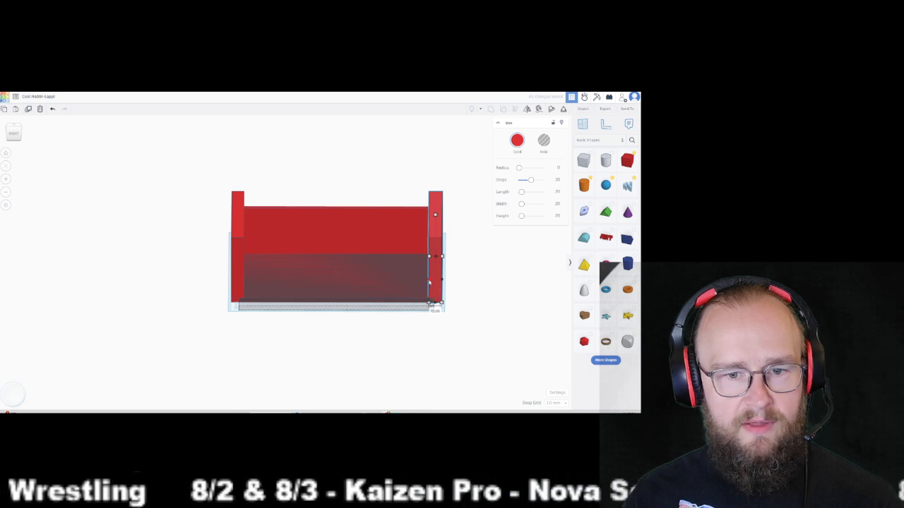
left_click(236, 265)
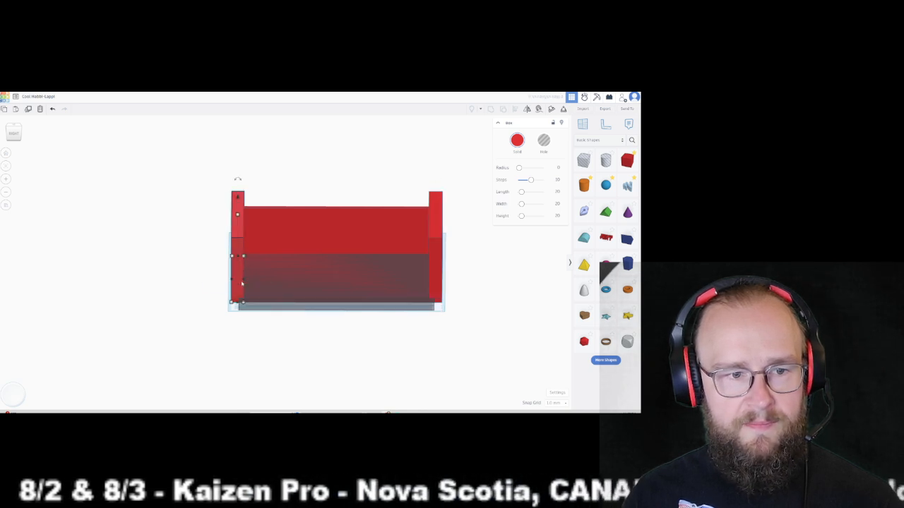
left_click_drag(243, 280, 244, 280)
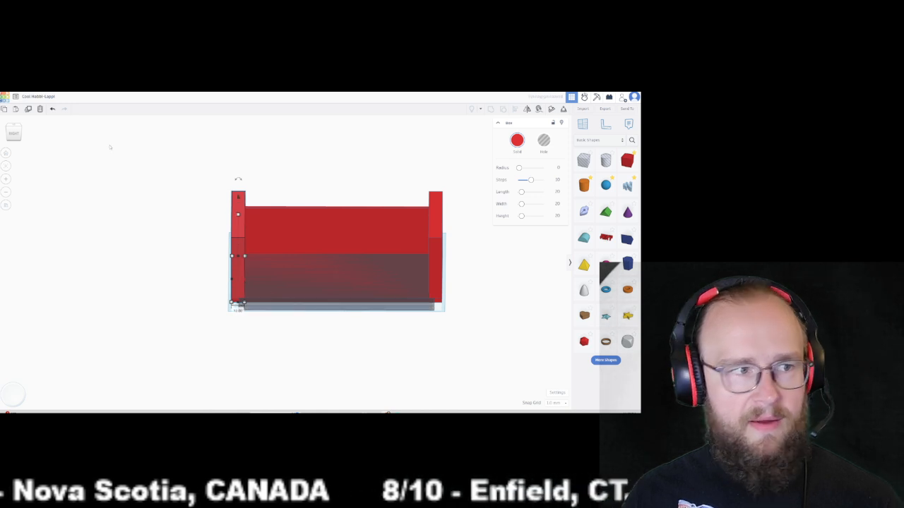
- Raise the hole panel from the base plate to just below the tops of the two end walls
left_click(15, 138)
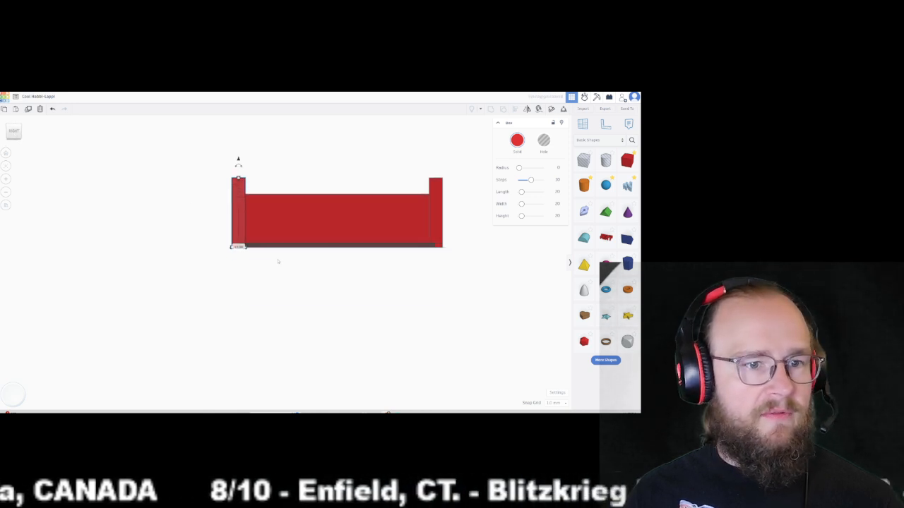
left_click(337, 246)
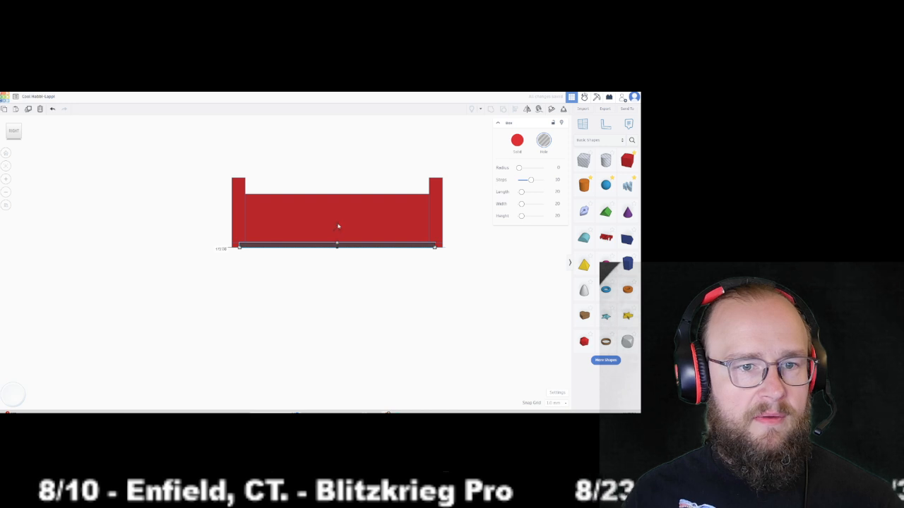
left_click_drag(337, 227, 334, 164)
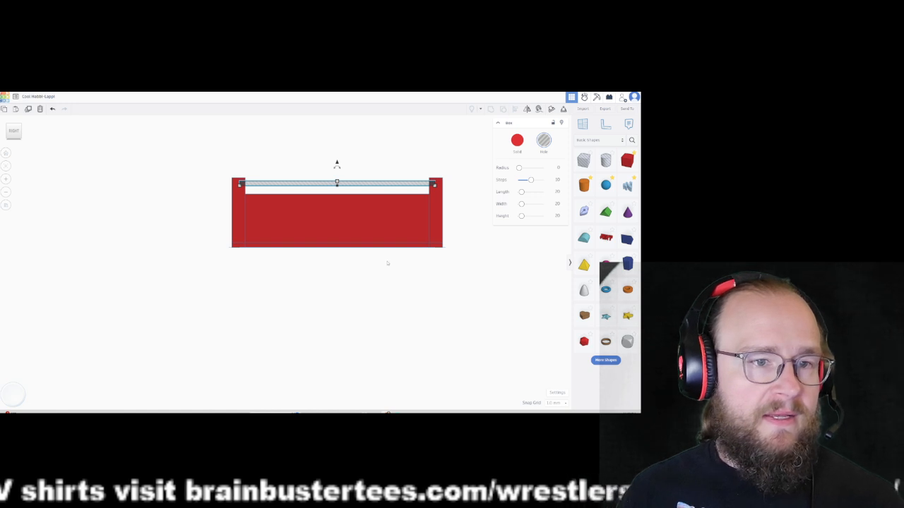
- Duplicate the hole panel and lower the copy by 7 mm to sit 50 mm above the workplane
mouse_move(406, 288)
right_mouse_down()
mouse_move(405, 321)
mouse_move(400, 284)
right_mouse_up()
left_click(322, 200)
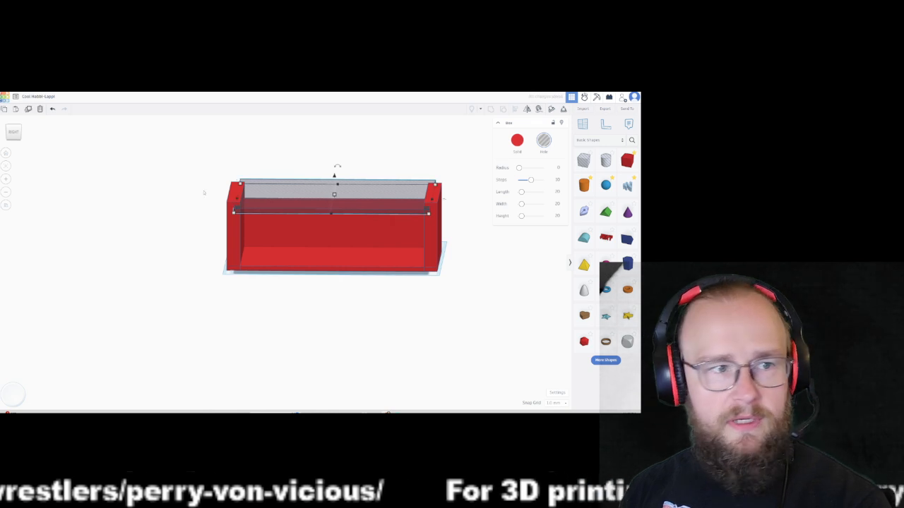
left_click(15, 133)
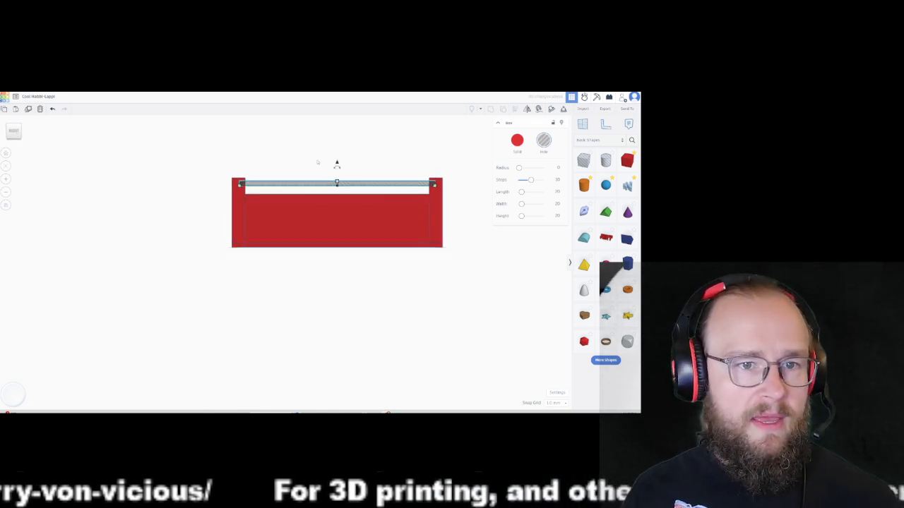
left_click_drag(336, 164, 336, 173)
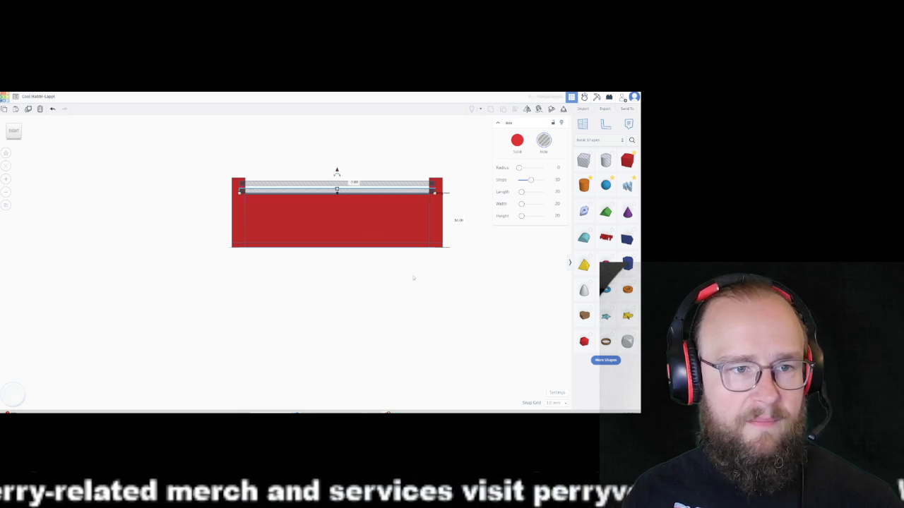
mouse_move(426, 292)
right_mouse_down()
mouse_move(212, 309)
mouse_move(433, 294)
right_mouse_up()
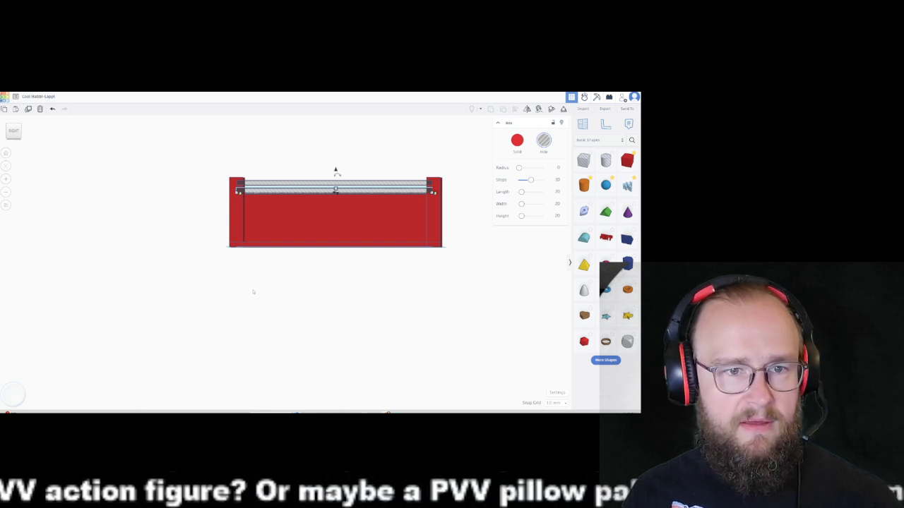
left_click(11, 132)
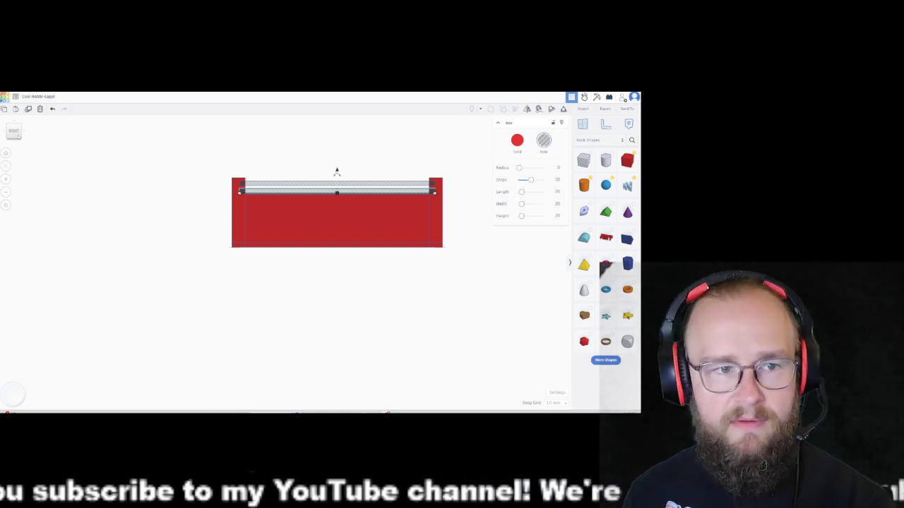
left_click(422, 335)
- Place a solid box on the workplane beside the tray and set its height to 51 mm
right_click_drag(453, 306, 436, 331)
left_click_drag(627, 162, 454, 259)
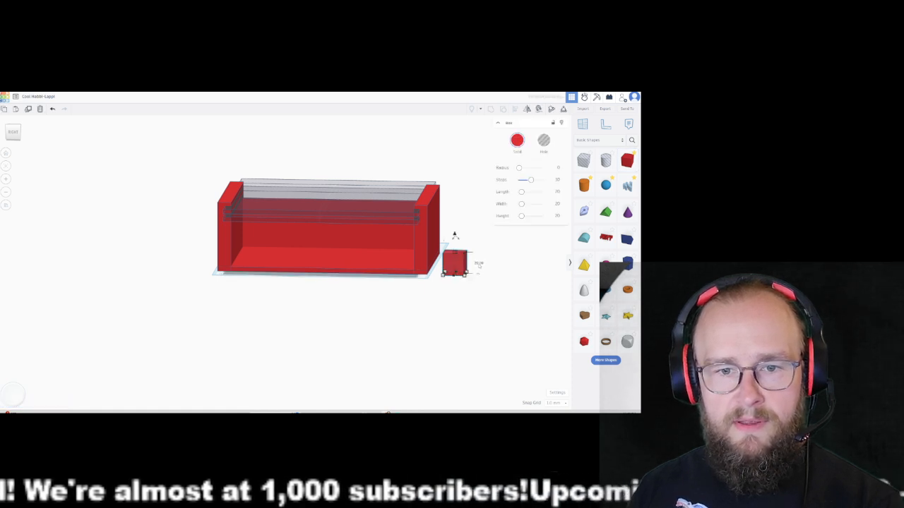
type("51")
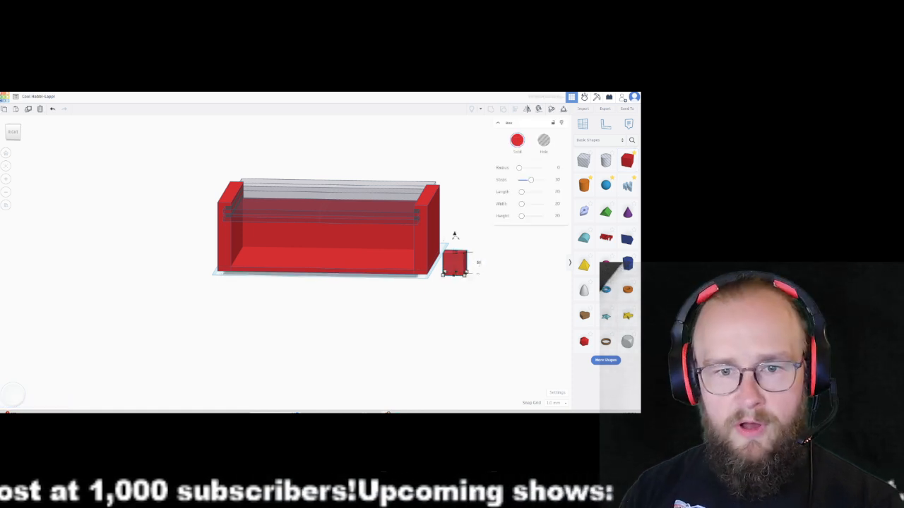
key("Return")
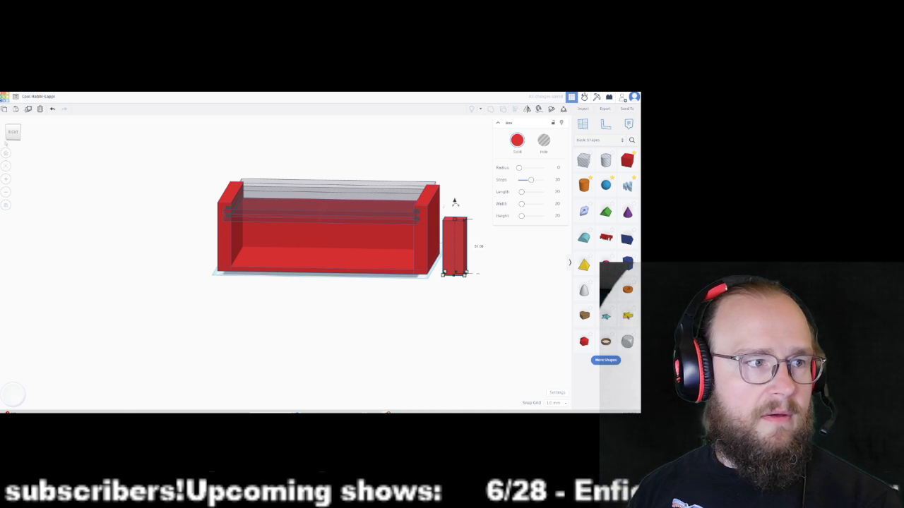
- Move the 51 mm box into the tray and stand it on the base plate as a height gauge
left_click(16, 135)
left_click(13, 133)
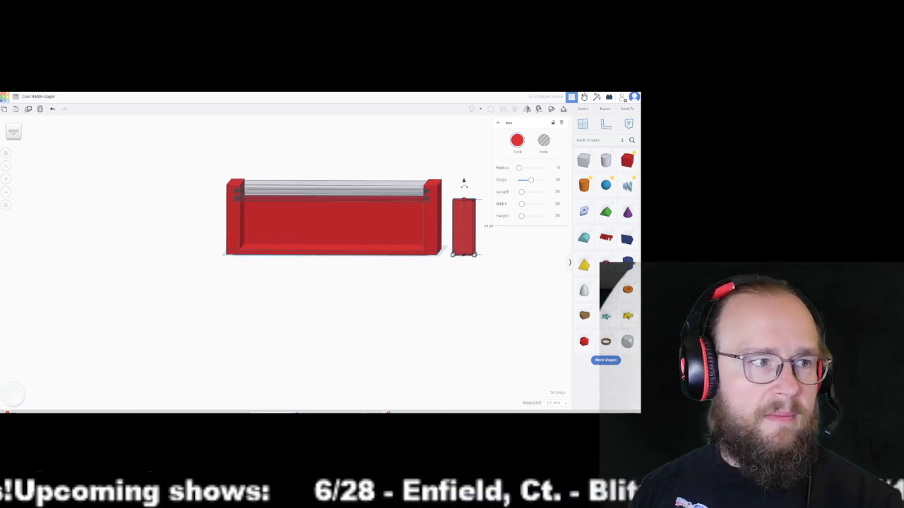
left_click_drag(478, 229, 405, 228)
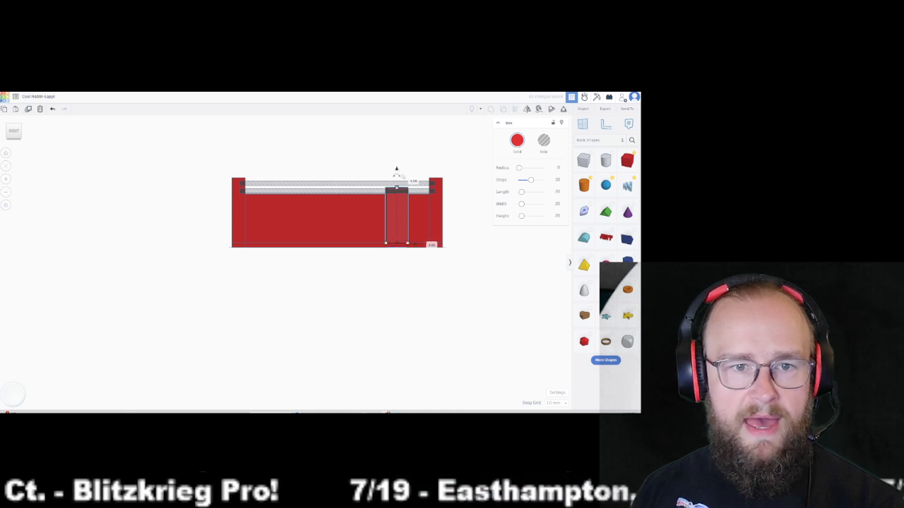
- Increase the height of both end walls together so they extend well above the hole panels
left_click(236, 213)
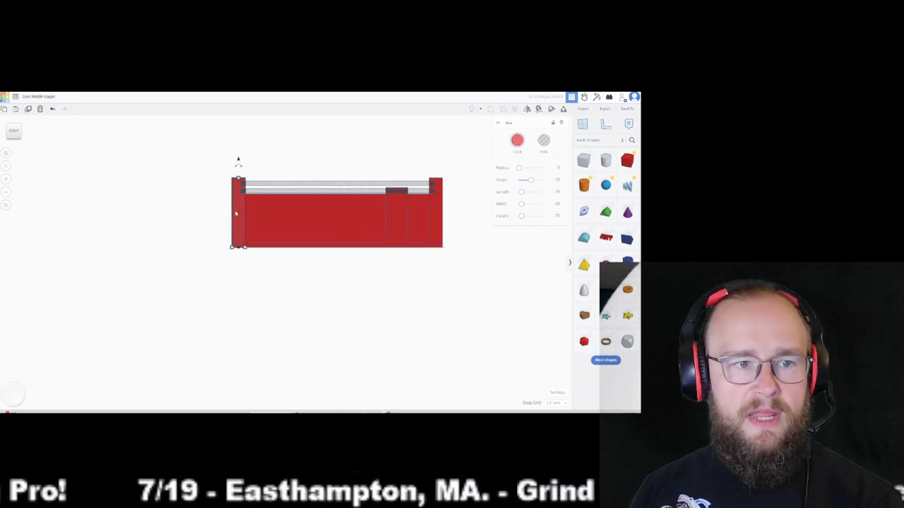
left_click(438, 219, "shift")
left_click_drag(337, 178, 336, 162)
- Raise both hole panels together until the lower one clears the top of the gauge box
left_click(280, 173)
left_click_drag(281, 173, 300, 193)
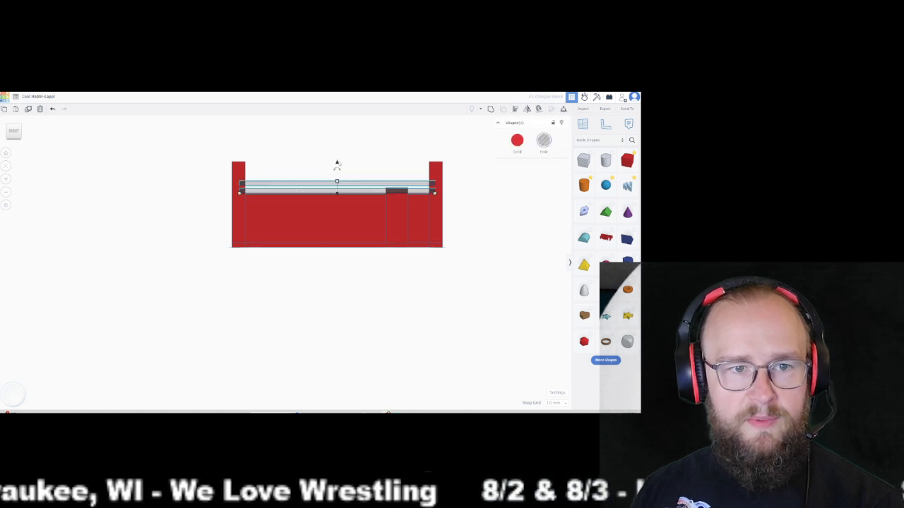
left_click_drag(337, 163, 336, 149)
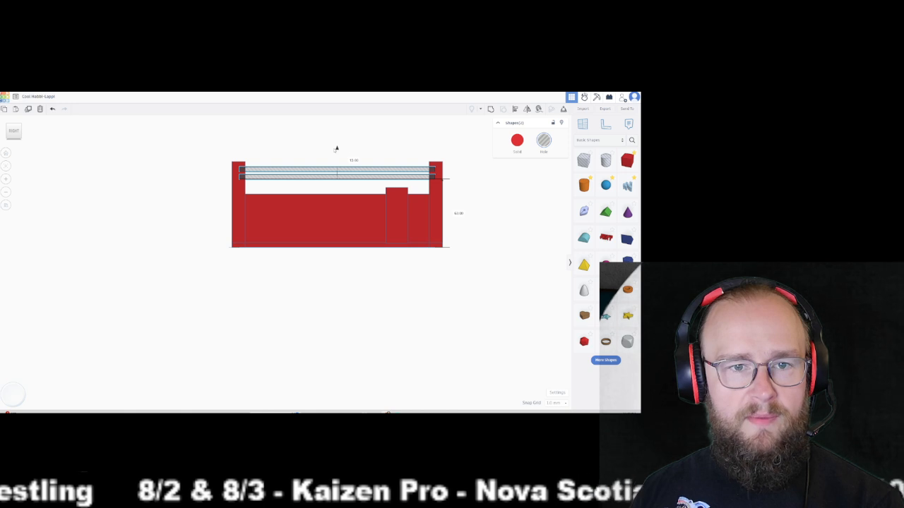
left_click_drag(336, 149, 334, 151)
- Lower the tops of both end walls slightly, keeping them just above the upper hole panel
left_click(238, 166)
left_click(435, 167, "shift")
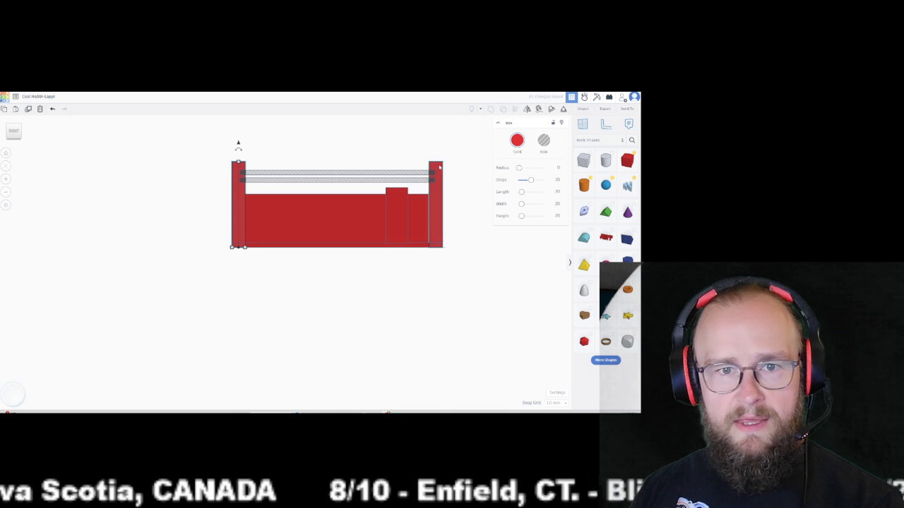
left_click_drag(336, 162, 336, 185)
- Raise the long wall to just below the lower hole panel and delete the gauge box
left_click(337, 198)
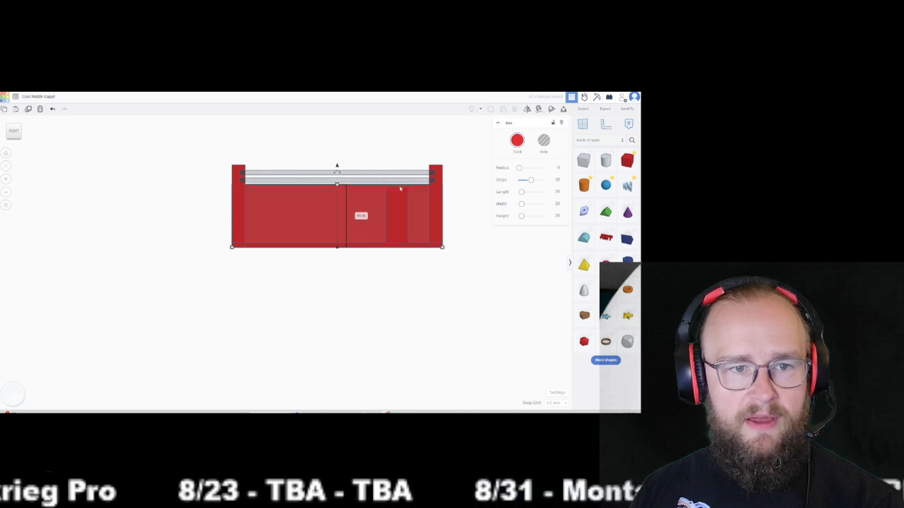
left_click(480, 244)
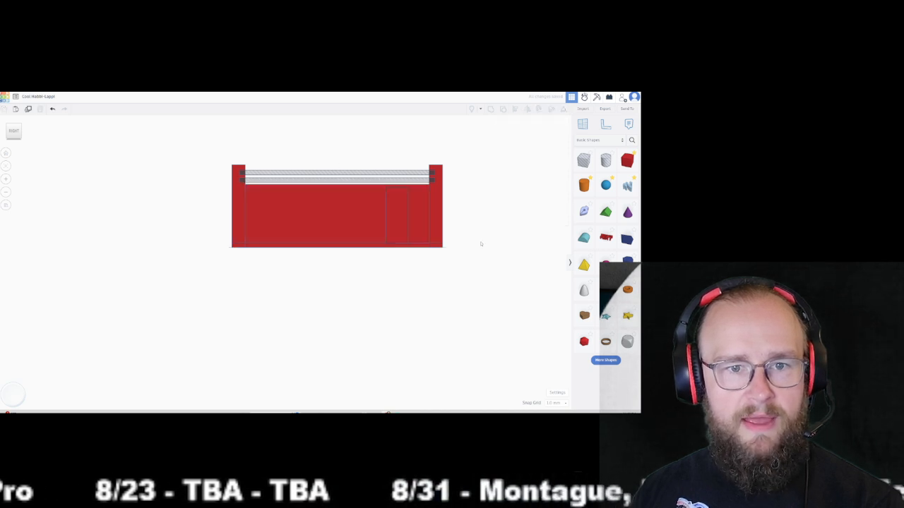
left_click(397, 212)
key("Delete")
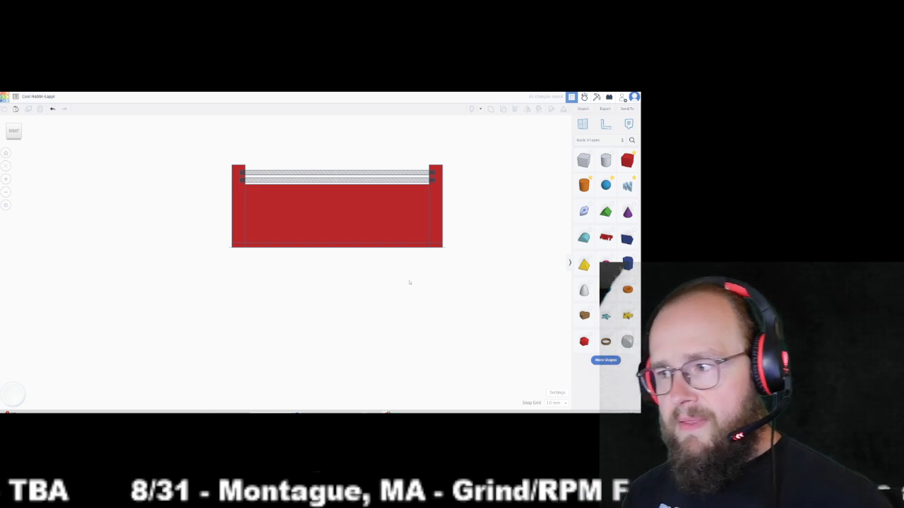
- Group the whole tray with both hole panels to cut two parallel grooves into the end walls
mouse_move(456, 284)
right_mouse_down()
mouse_move(365, 321)
mouse_move(223, 313)
mouse_move(422, 298)
mouse_move(288, 326)
mouse_move(408, 297)
mouse_move(456, 297)
right_mouse_up()
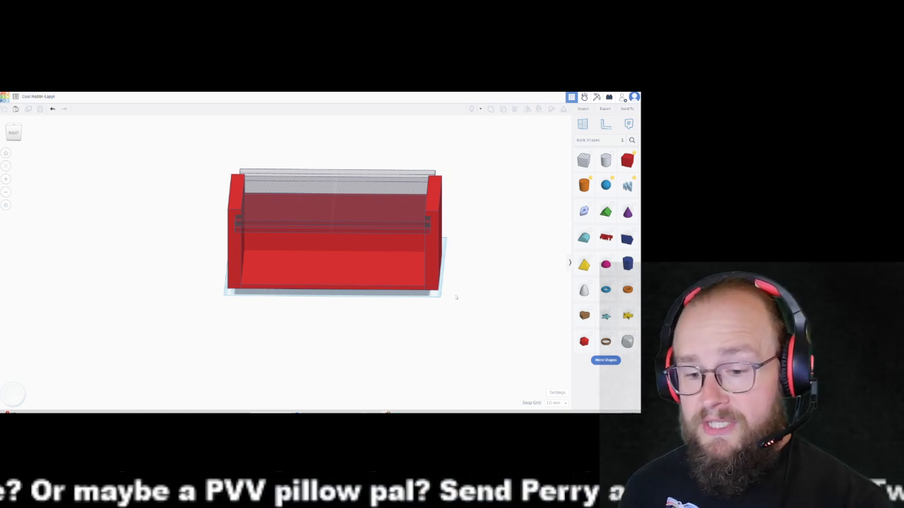
right_click_drag(475, 307, 445, 320)
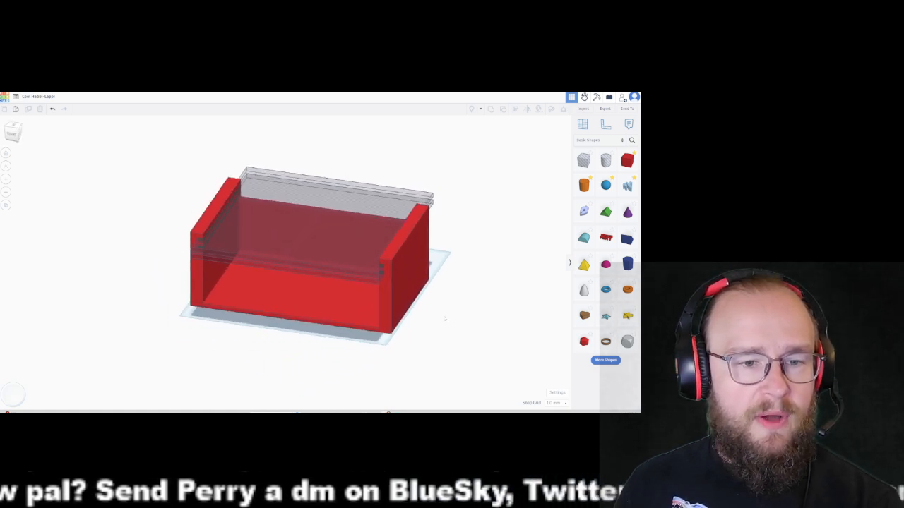
scroll(444, 319, "down", 3)
left_click_drag(209, 210, 408, 307)
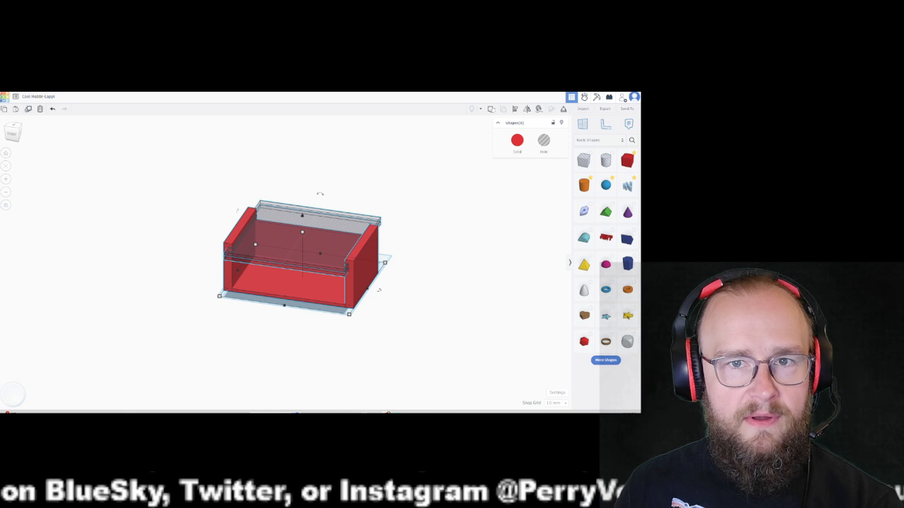
left_click(490, 109)
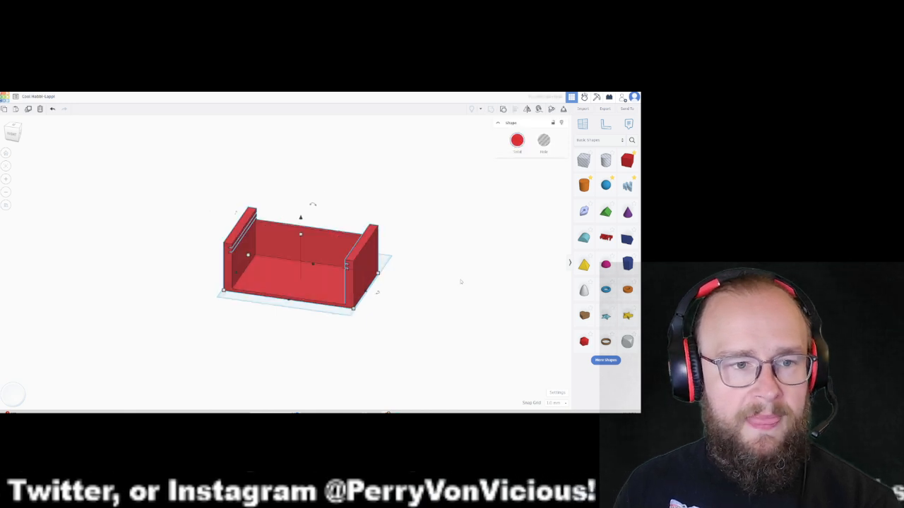
left_click(440, 289)
- Place a new solid box on the workplane beside the tray's open side
right_click_drag(439, 287, 282, 269)
scroll(192, 267, "up", 5)
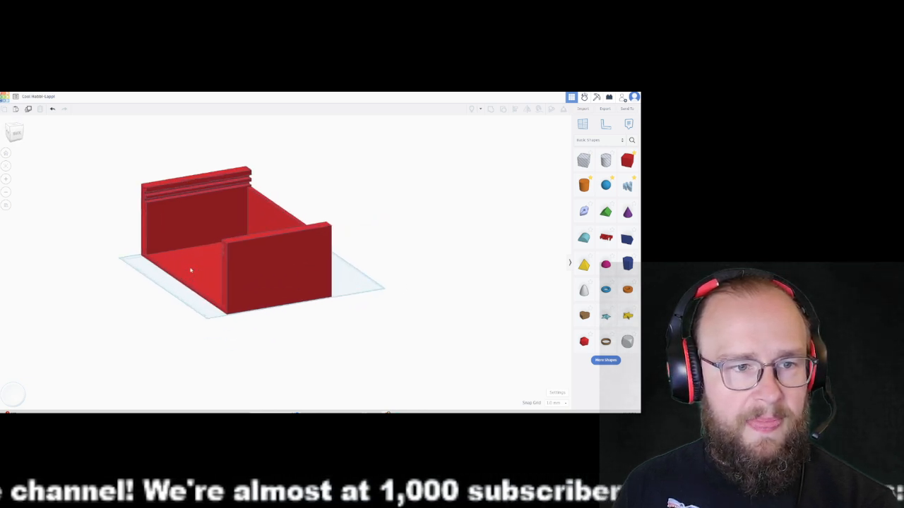
middle_click_drag(192, 269, 325, 268)
mouse_move(337, 292)
right_mouse_down()
mouse_move(351, 313)
mouse_move(336, 310)
right_mouse_up()
left_click_drag(627, 161, 162, 319)
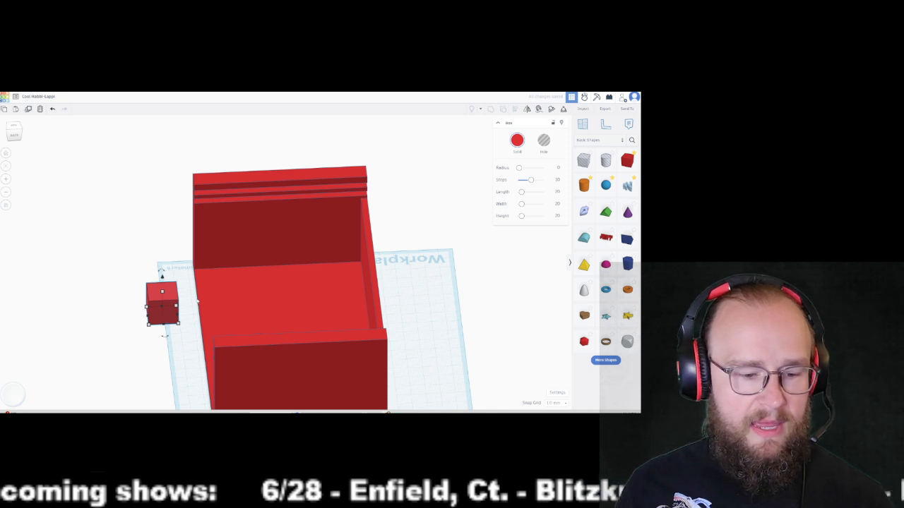
right_click_drag(440, 285, 446, 335)
scroll(445, 324, "down", 3)
middle_click_drag(313, 324, 424, 283)
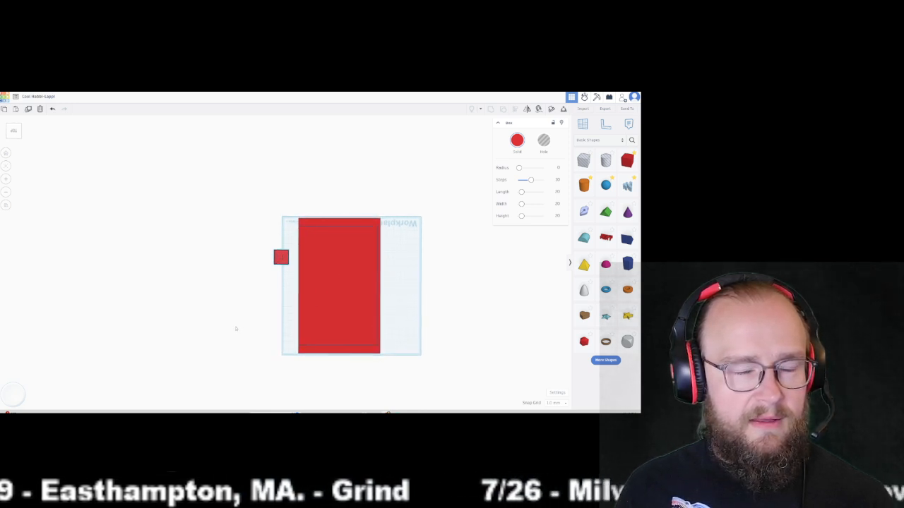
right_click_drag(238, 328, 218, 303)
left_click(219, 291)
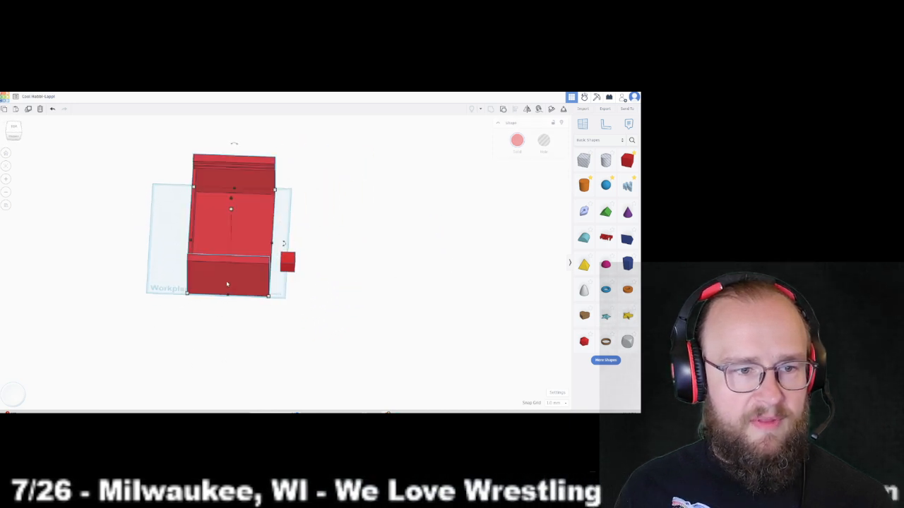
left_click(526, 111)
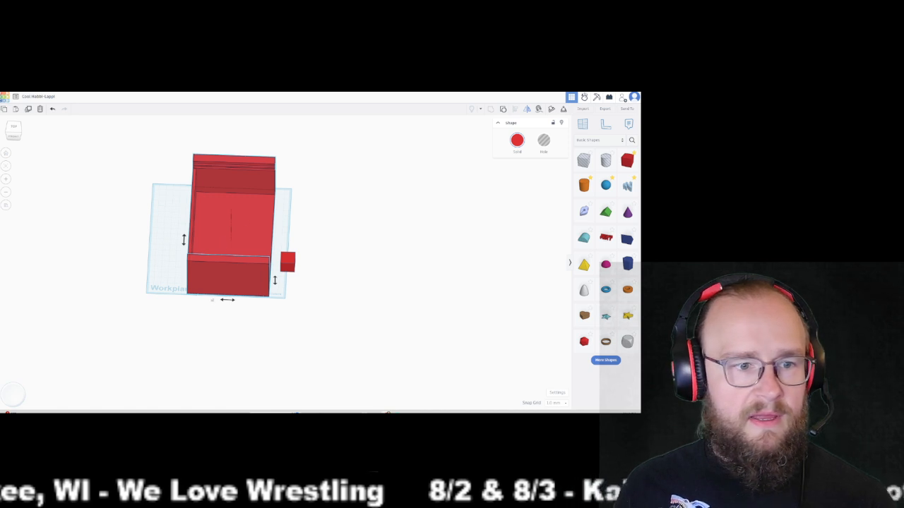
left_click(211, 335)
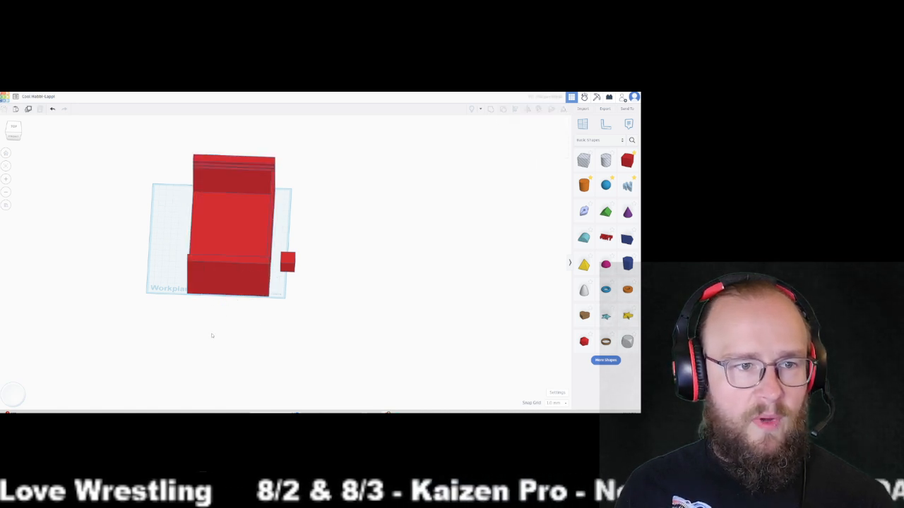
- Move the new solid box into the tray and stretch it over the floor, overlapping both end walls, to about 182 by 115 mm
scroll(216, 335, "up", 3)
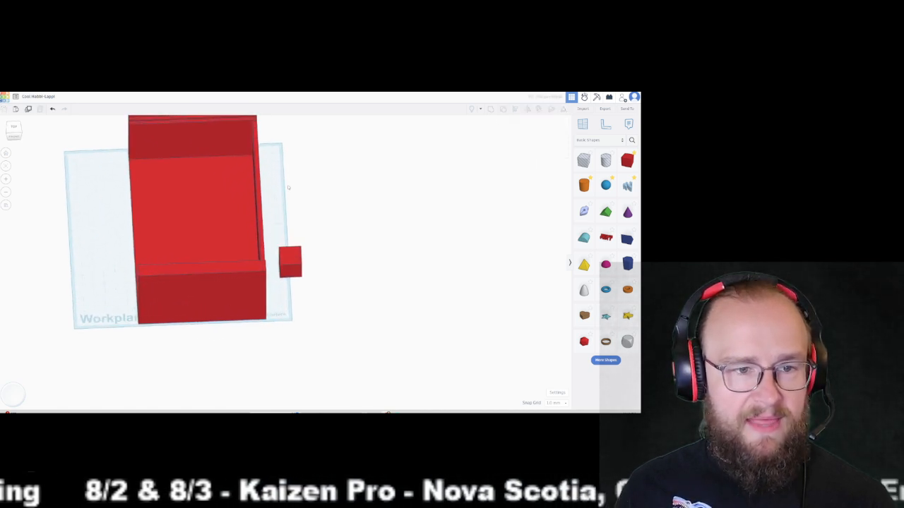
middle_click_drag(288, 188, 374, 233)
right_click_drag(396, 270, 392, 273)
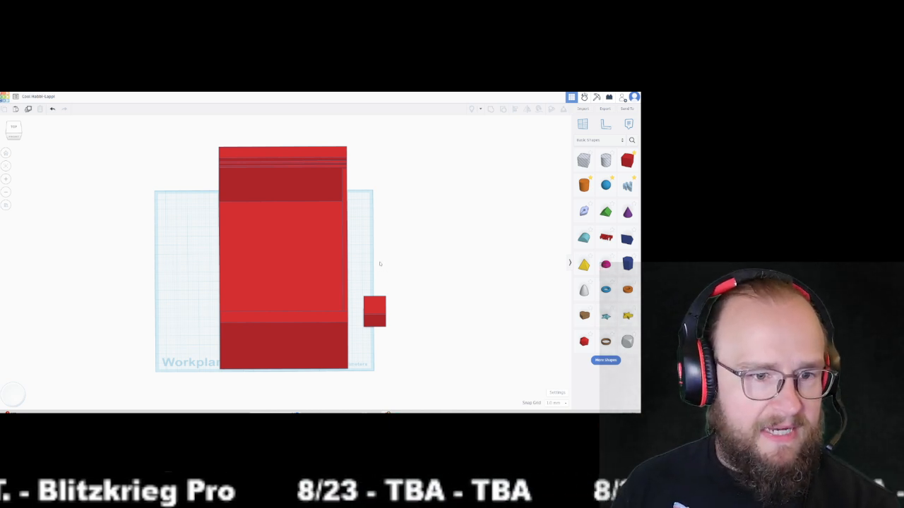
right_click_drag(386, 228, 388, 241)
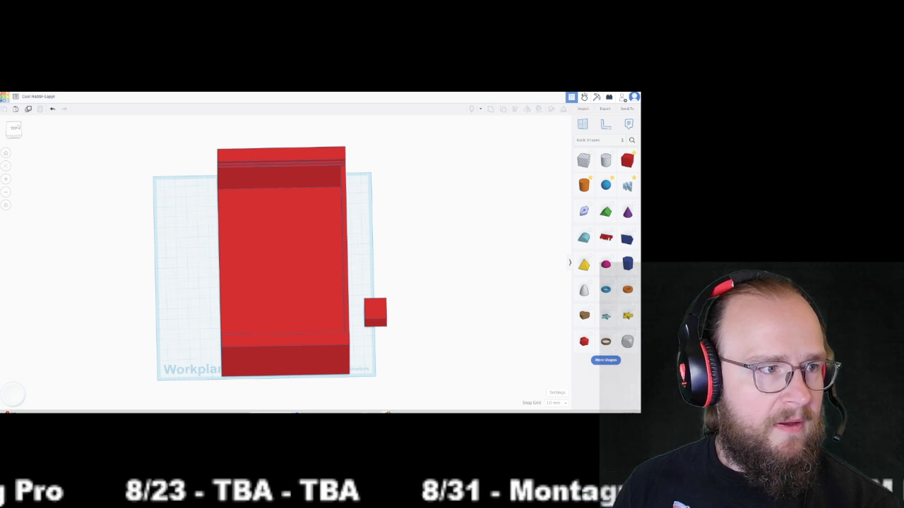
left_click(12, 131)
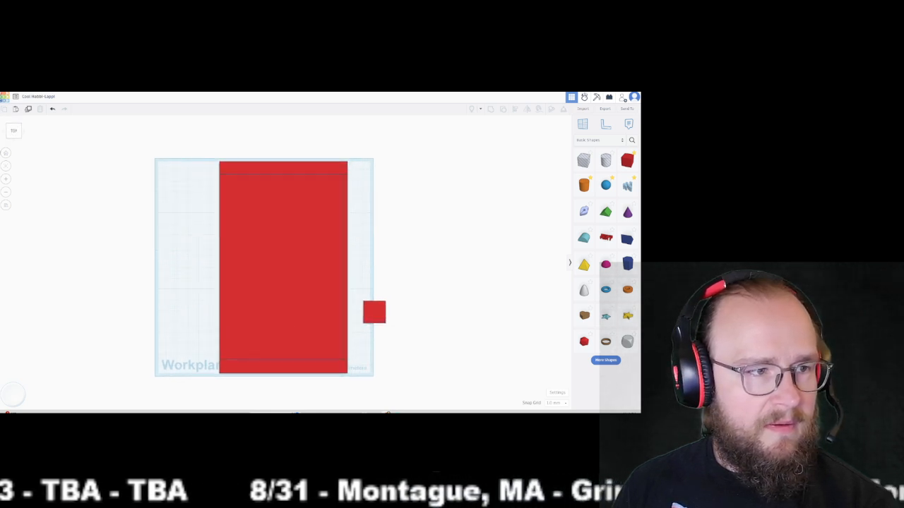
right_click_drag(93, 228, 121, 184)
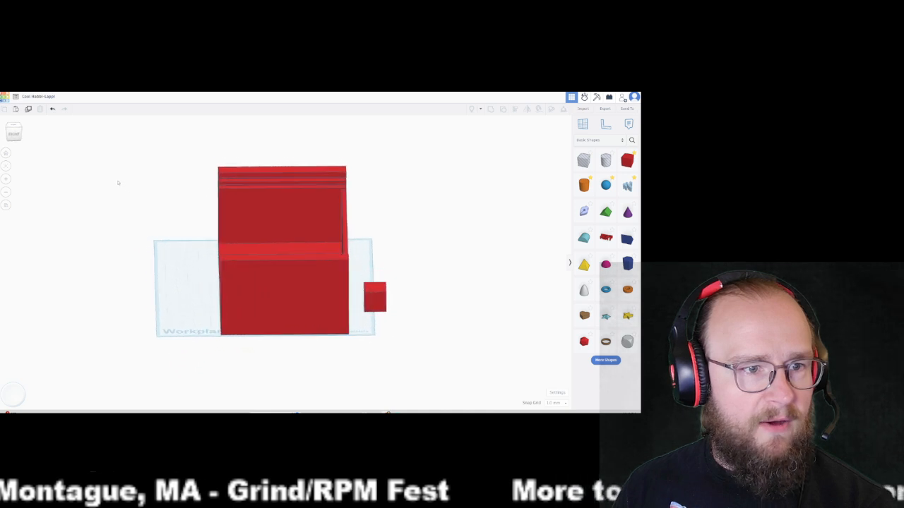
left_click(13, 126)
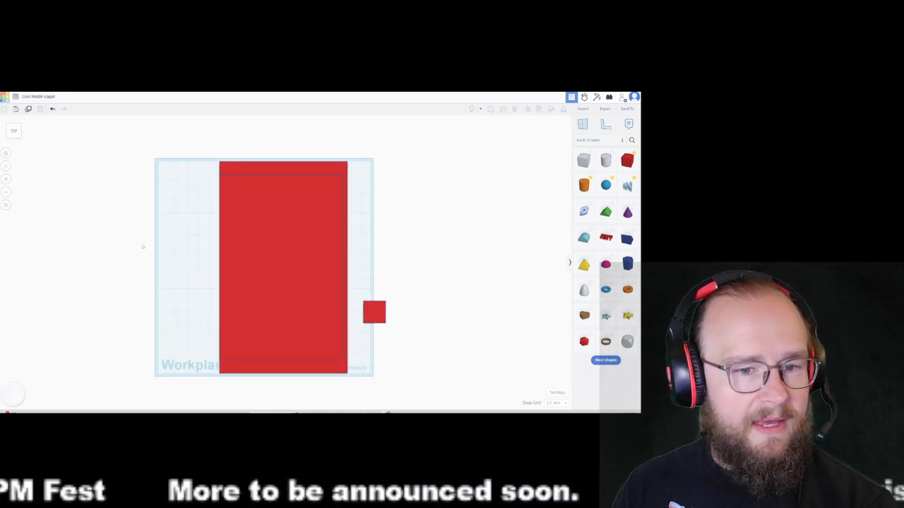
left_click_drag(375, 315, 340, 360)
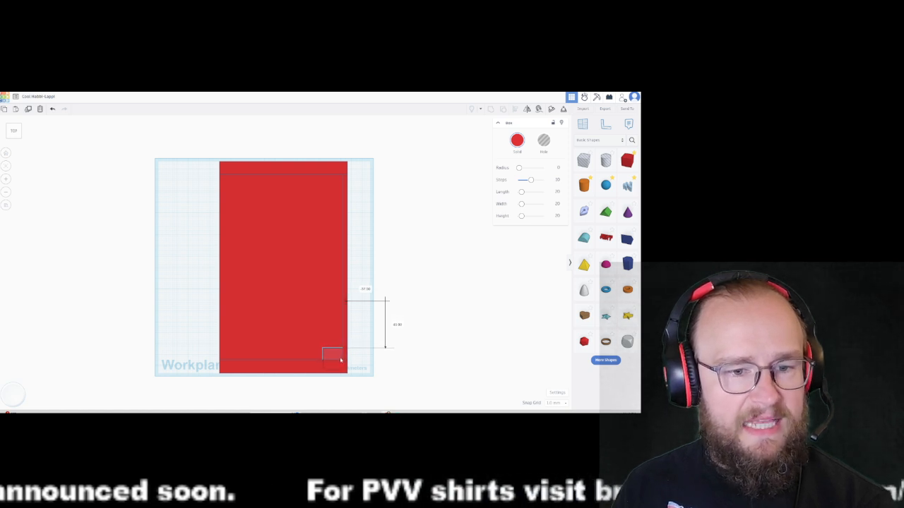
left_click_drag(321, 347, 219, 171)
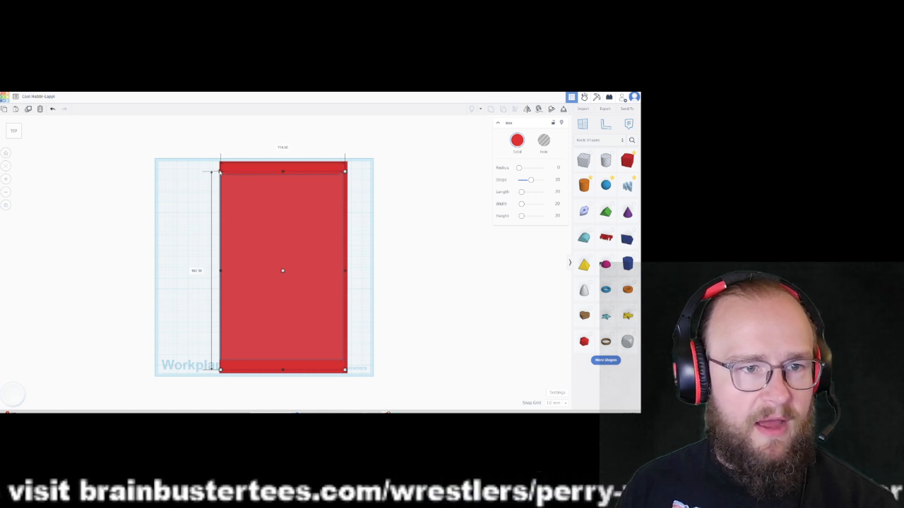
left_click_drag(220, 172, 219, 172)
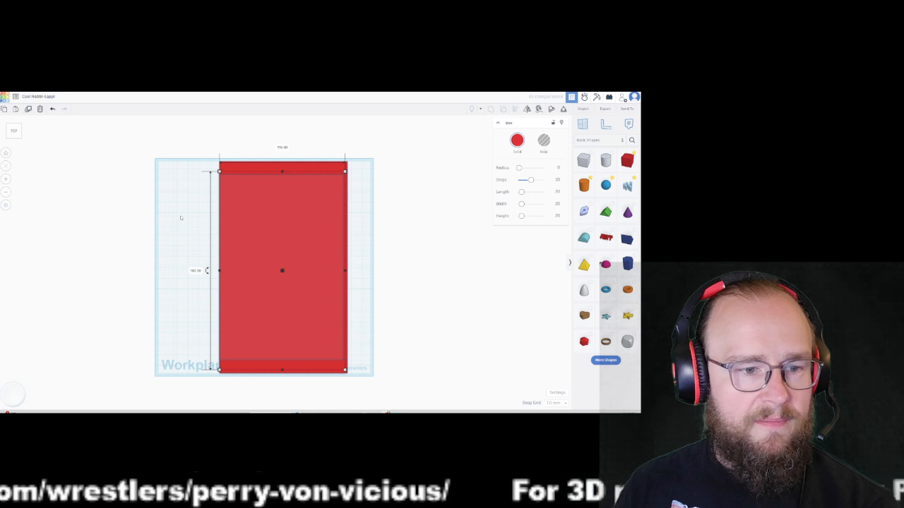
- Raise the top of the solid filler box inside the tray to just below the lower groove
left_click(171, 250)
right_click_drag(172, 249, 319, 190)
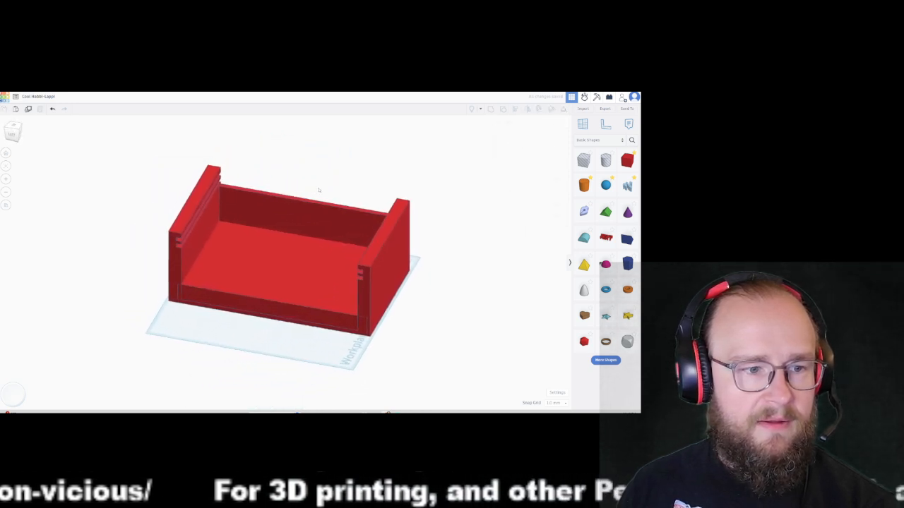
left_click(252, 300)
left_click_drag(290, 271, 290, 236)
right_click_drag(458, 316, 310, 388)
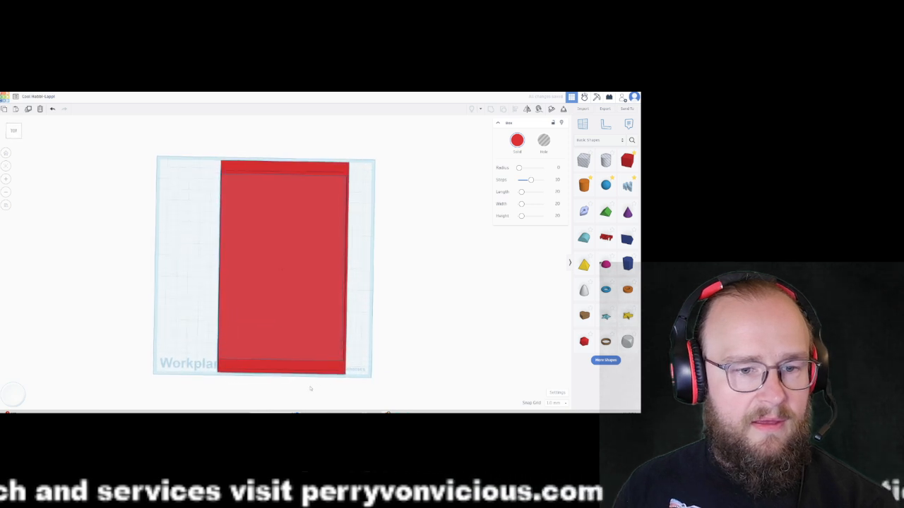
left_click(445, 343)
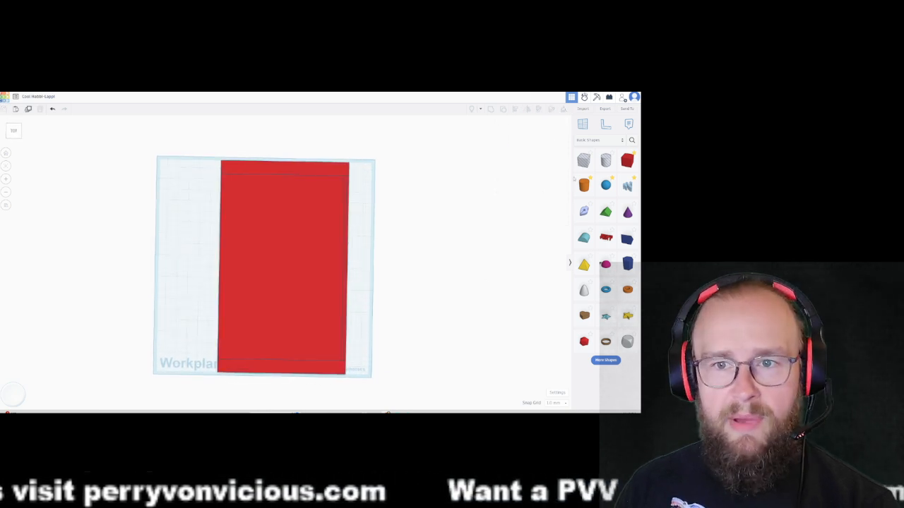
- Add a hole box beside the tray, stretch it to a tall column and place it in front of the open side
left_click_drag(583, 160, 420, 350)
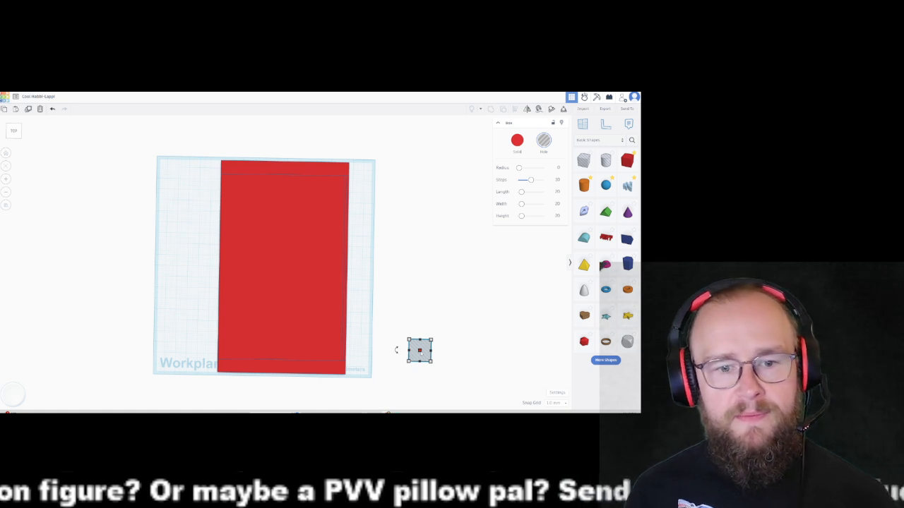
right_click_drag(429, 379, 538, 290)
left_click_drag(440, 243, 440, 176)
left_click_drag(447, 212, 236, 305)
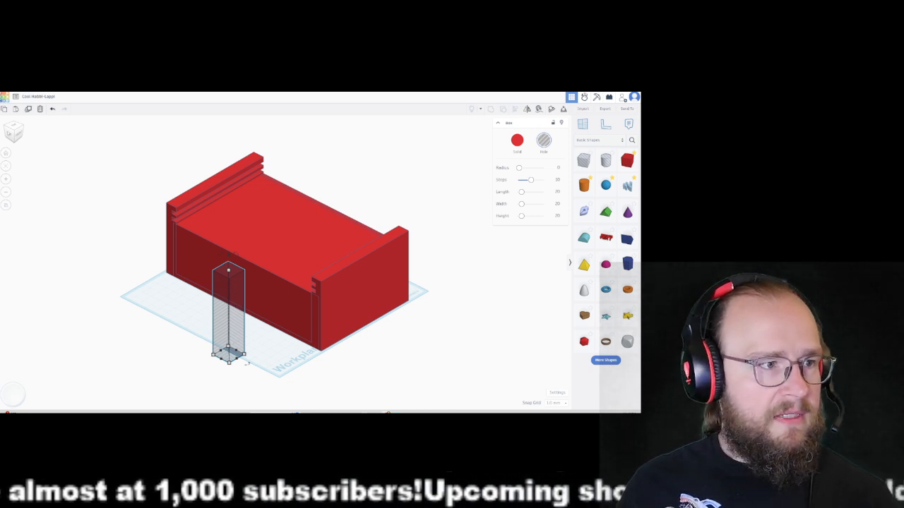
- Stretch the hole box between the two end walls and shift it so it half overhangs the tray's open edge
left_click(15, 127)
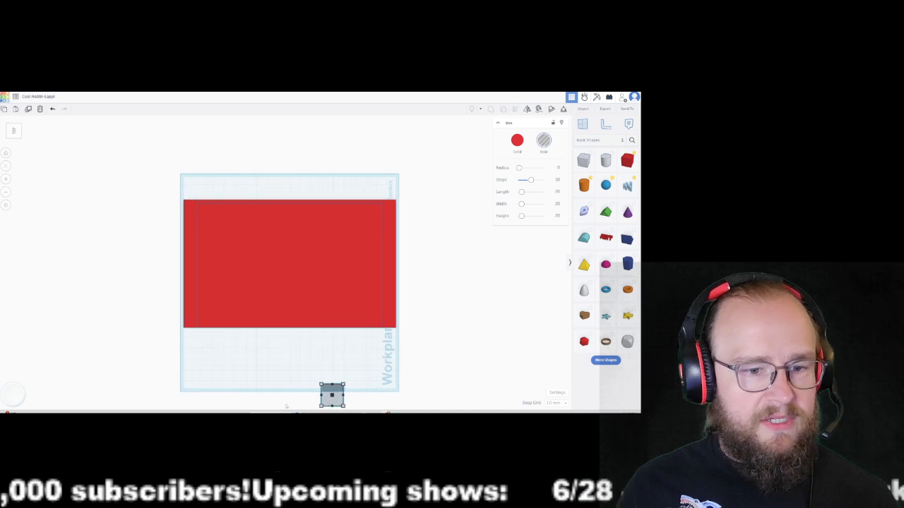
left_click_drag(332, 396, 383, 323)
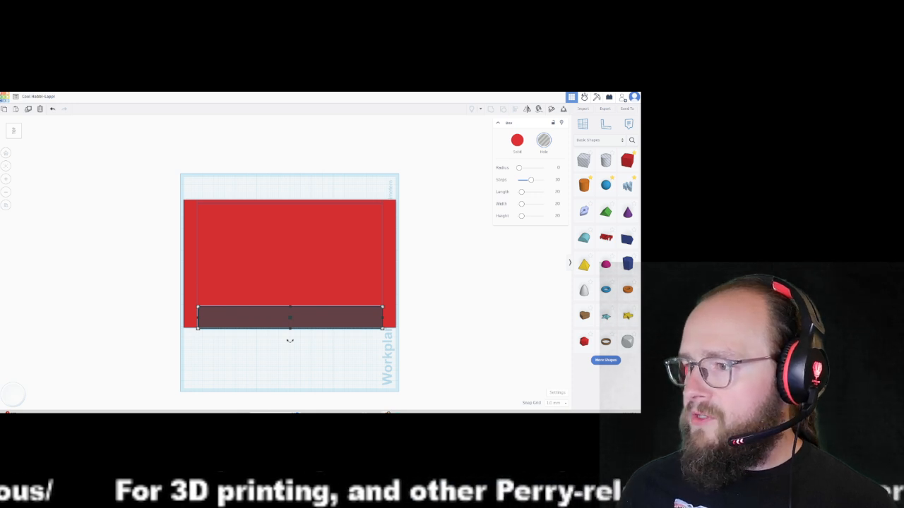
left_click(259, 323)
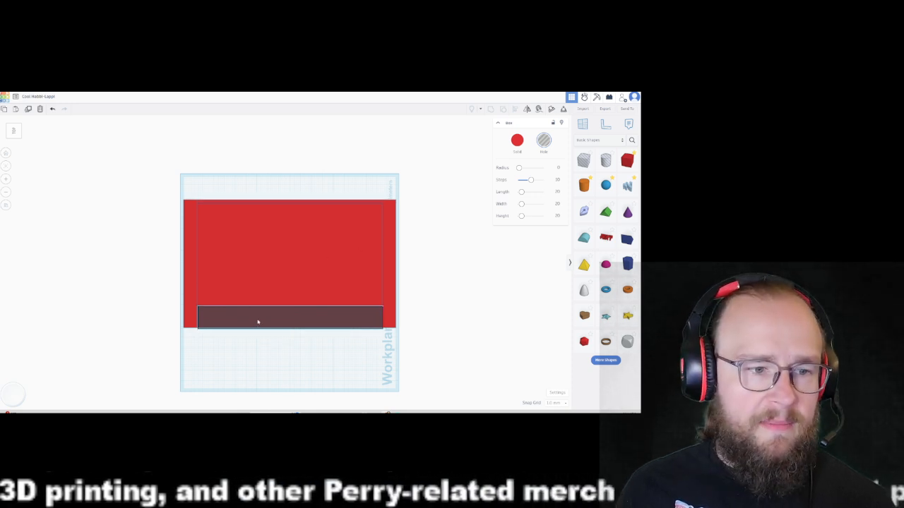
left_click(298, 320)
left_click_drag(298, 321, 295, 330)
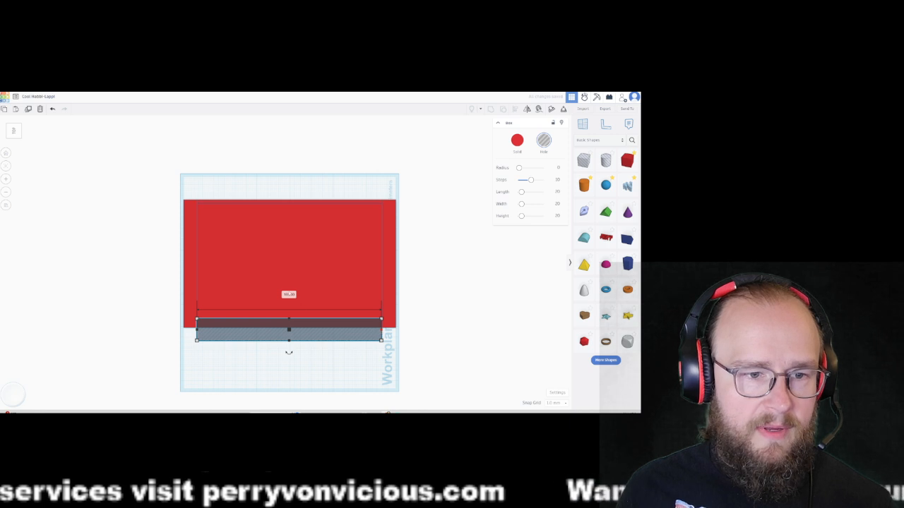
- Shorten the hole box's long side to a narrow block next to one end wall and set its other horizontal side to 74 mm
left_click(288, 294)
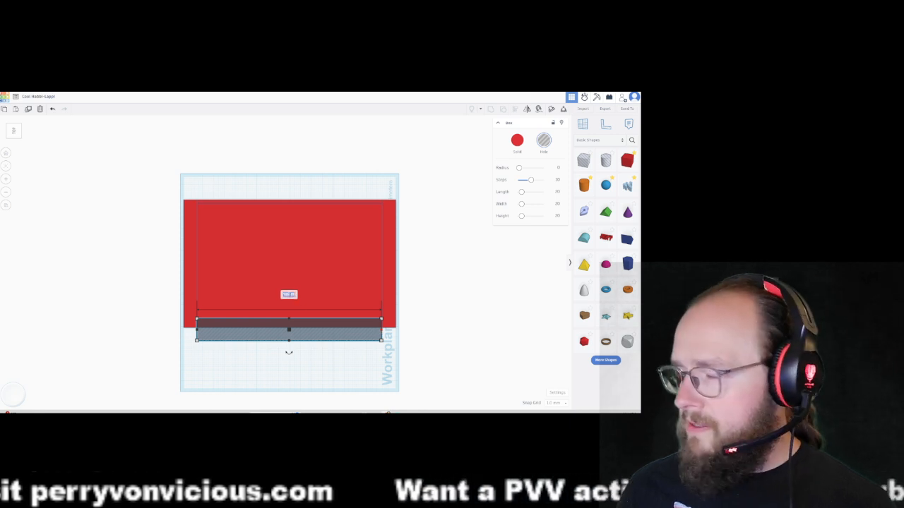
type("20")
key("Return")
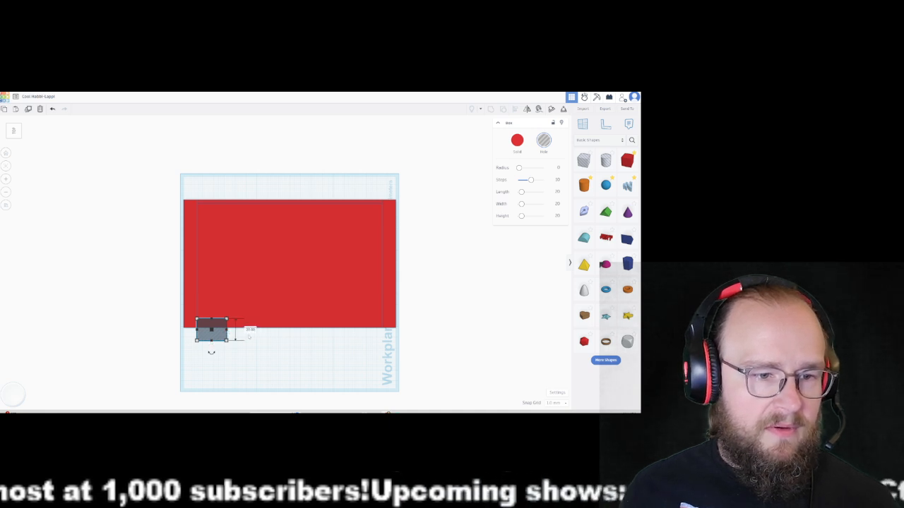
left_click(248, 331)
type("74")
key("Return")
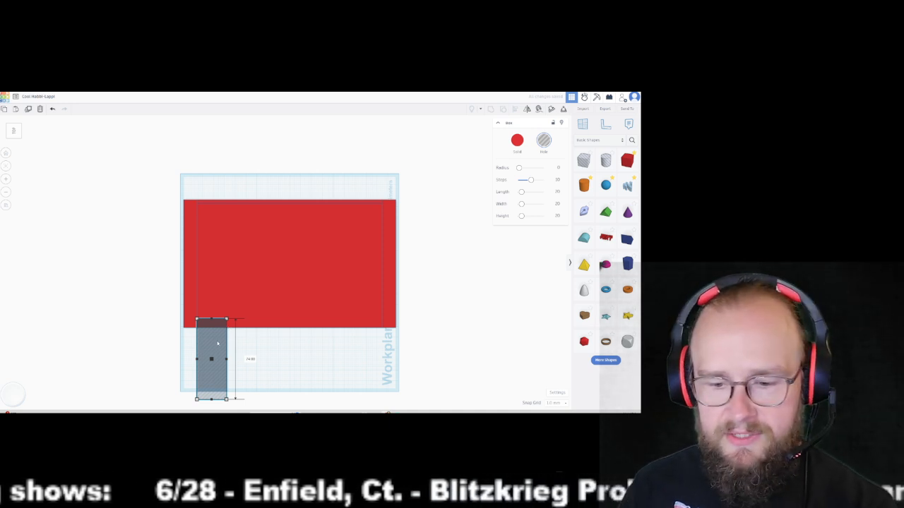
- Move the 74 mm hole box inside the tray, against the end wall and close to the long back wall
right_click_drag(262, 354, 290, 351)
left_click(211, 346)
right_click_drag(211, 347, 172, 292)
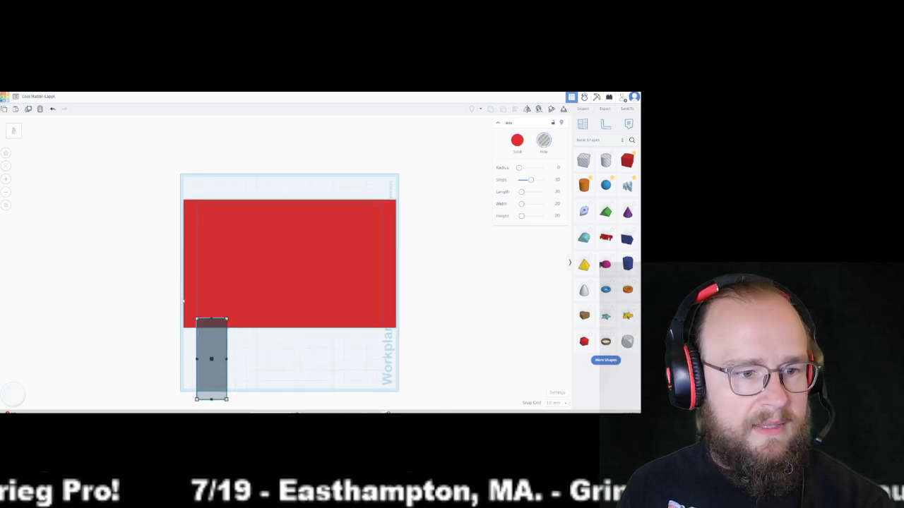
left_click_drag(219, 348, 213, 237)
left_click_drag(211, 299, 212, 302)
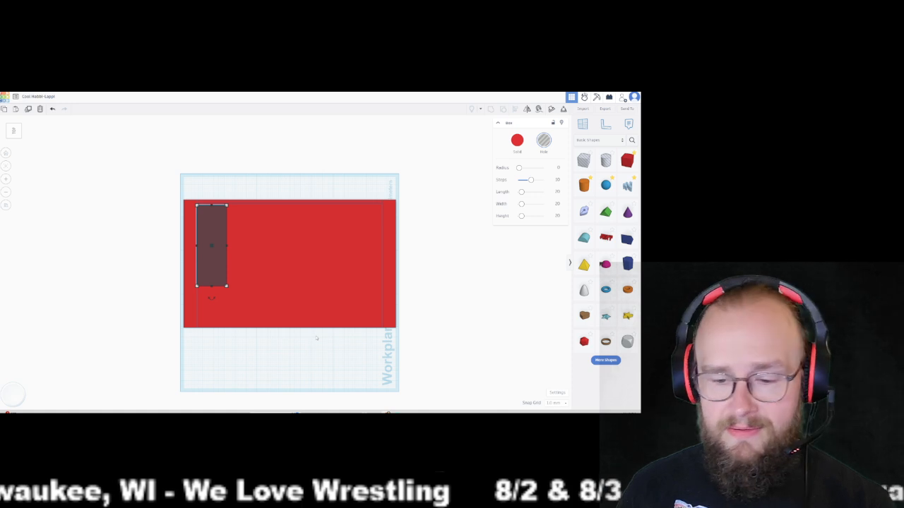
- Duplicate the solid filler box and place the copy directly in front of the tray's open side
left_click(299, 290)
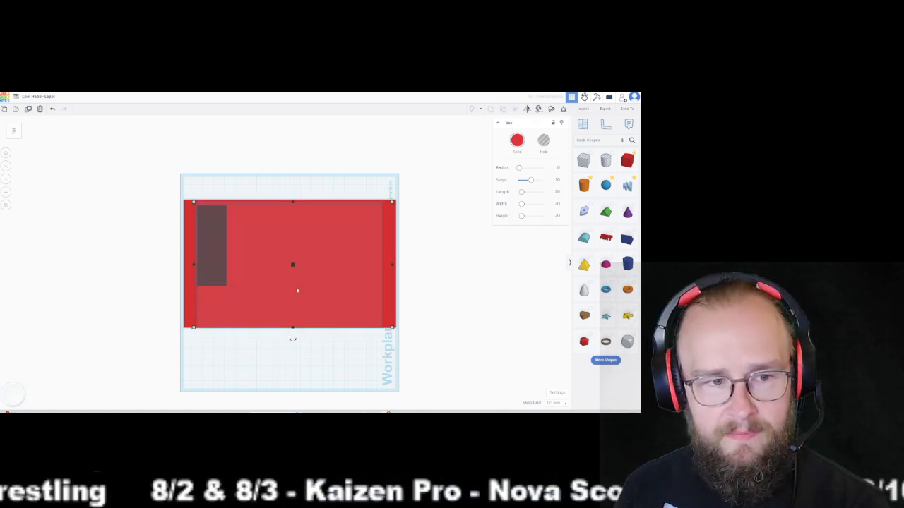
left_click_drag(297, 291, 311, 411)
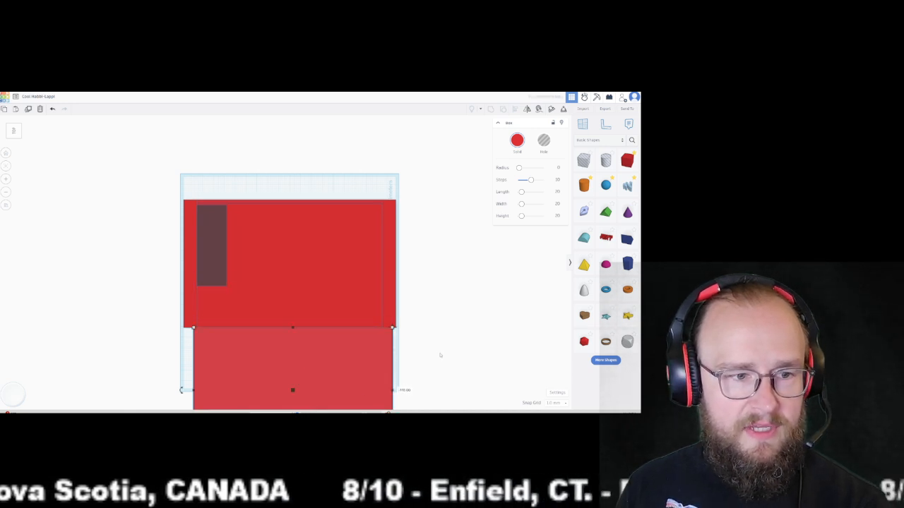
scroll(439, 355, "down", 2)
scroll(440, 355, "up", 1)
scroll(440, 355, "down", 2)
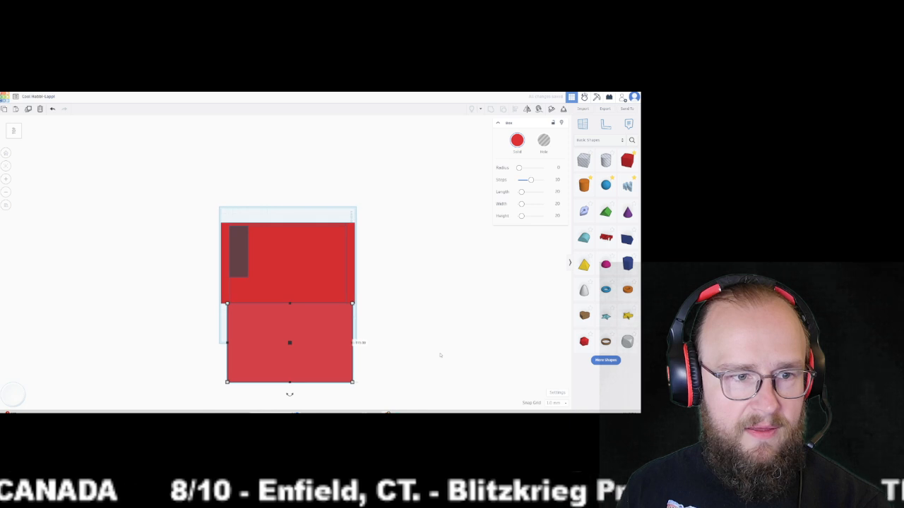
- Duplicate the 74 mm hole box and place the copy in line with it toward the open side, leaving a small gap
left_click(239, 261)
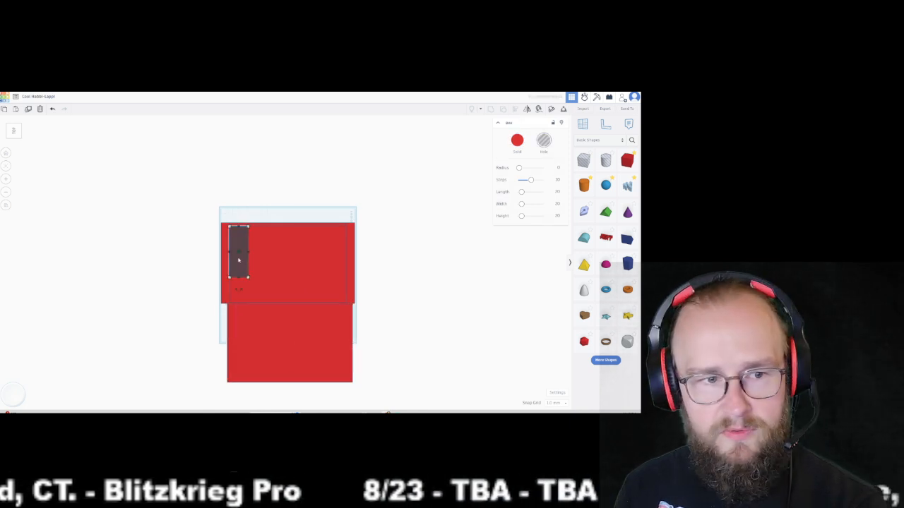
left_click_drag(239, 278, 243, 311)
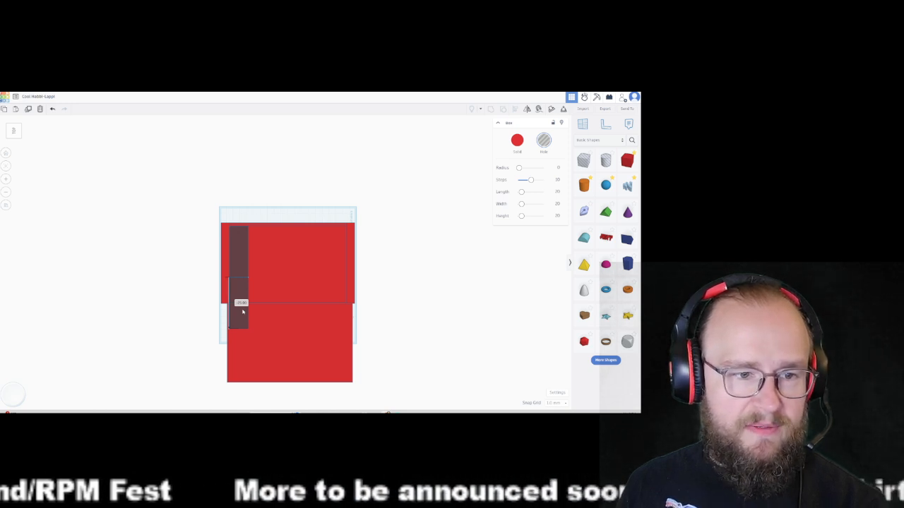
left_click_drag(242, 312, 243, 315)
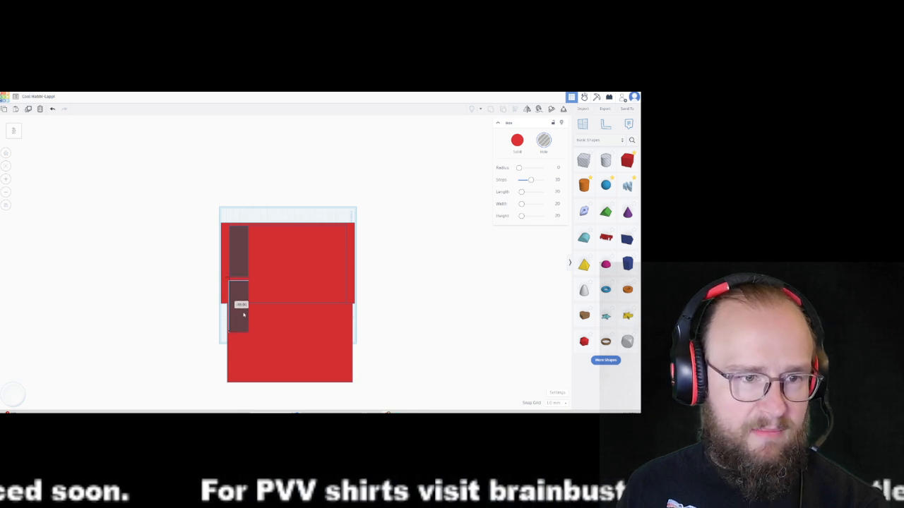
left_click_drag(243, 315, 244, 313)
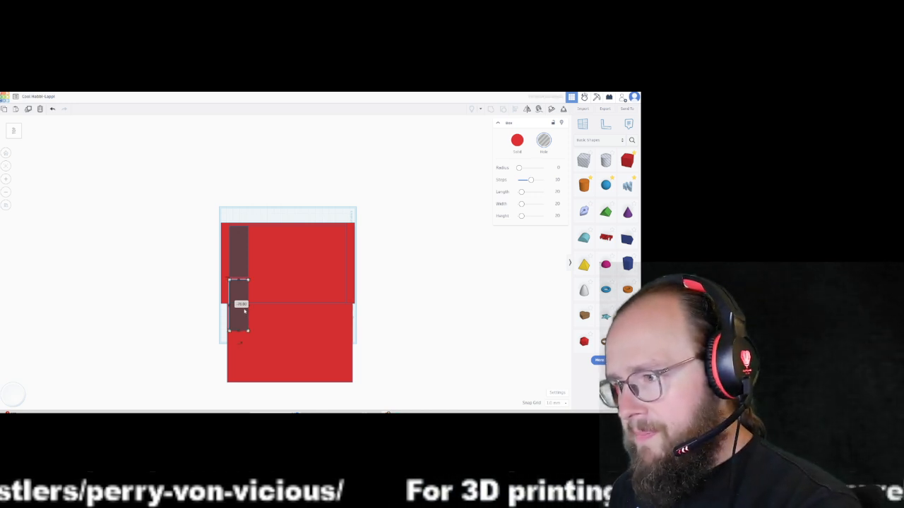
- Delete the copied hole box and the copied solid filler box
key("Delete")
left_click(242, 336)
key("Delete")
- Lengthen the 74 mm hole box inside the tray so that it extends past the tray's open side
right_click_drag(269, 340, 234, 273)
left_click(241, 233)
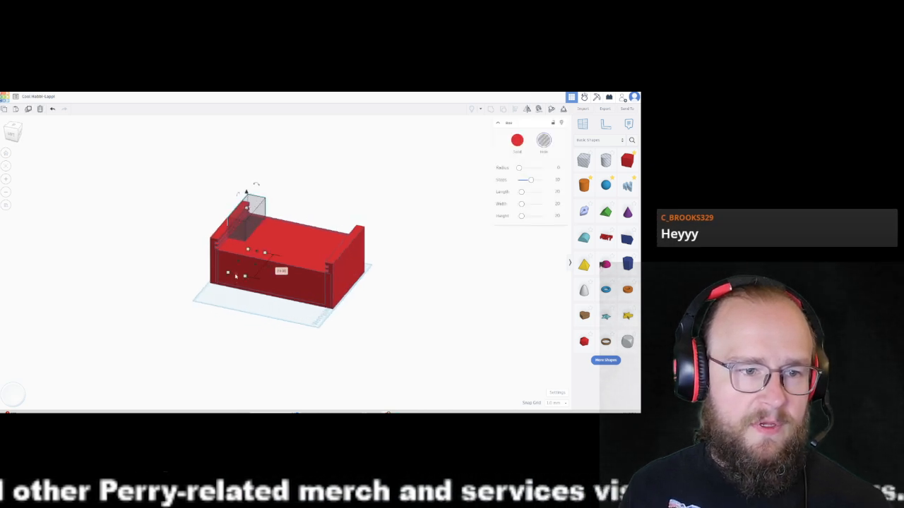
left_click_drag(236, 277, 228, 295)
right_click_drag(181, 320, 226, 323)
- Duplicate the lengthened hole box, try moving the copy beside the original, and undo that move
left_click(244, 241)
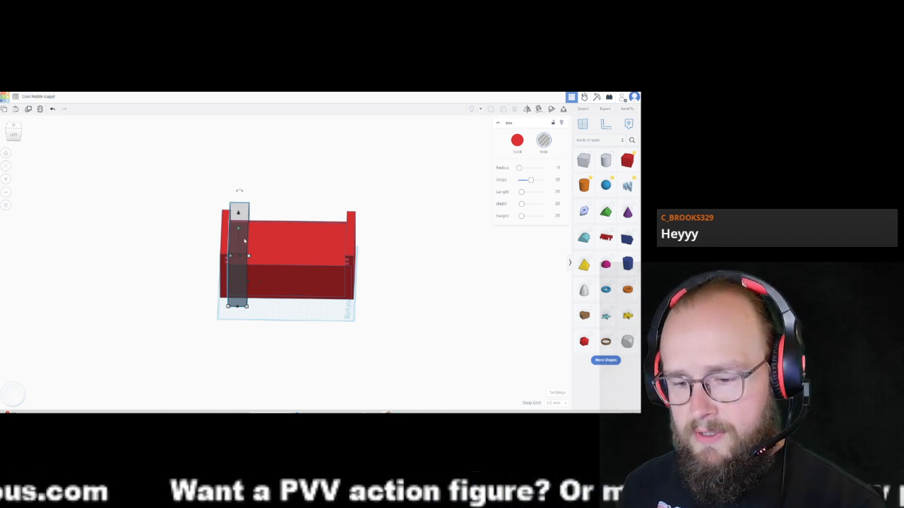
key("ctrl+d")
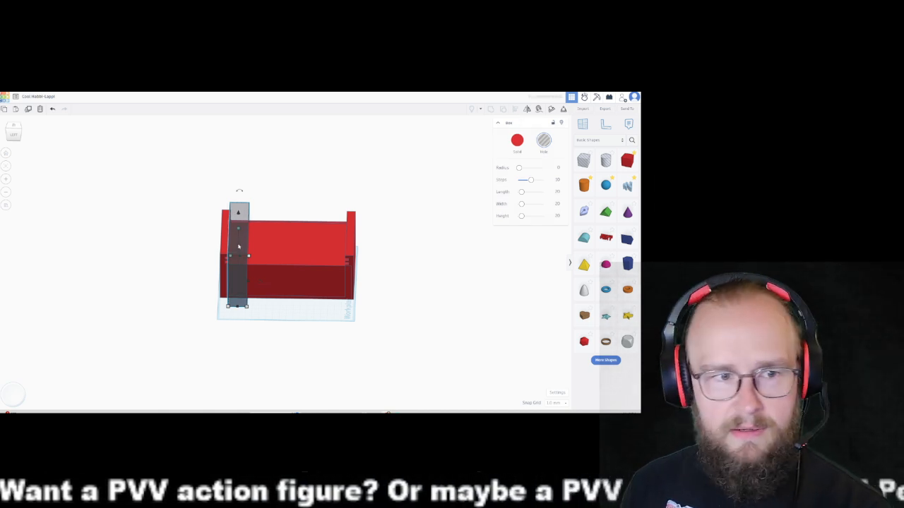
left_click_drag(238, 245, 258, 249)
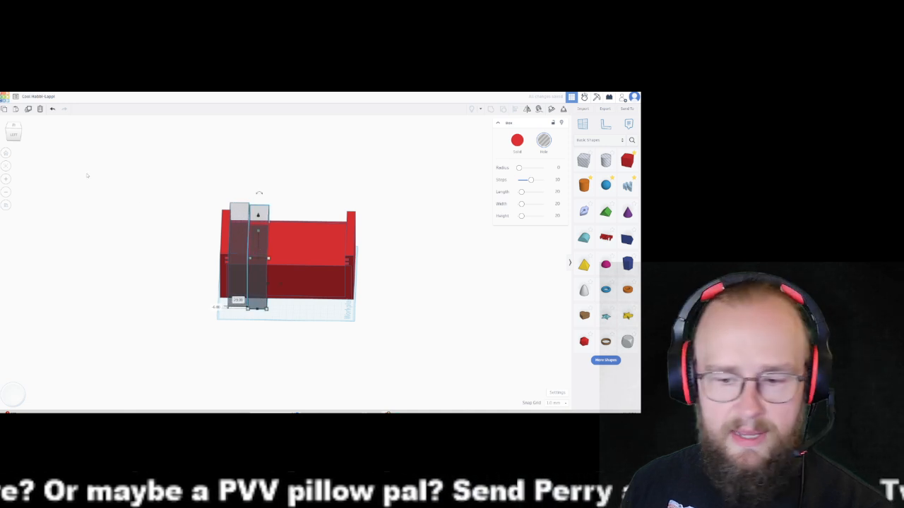
key("ctrl+z")
- Move the copied hole box along the tray until only a small gap separates it from the original
left_click_drag(11, 125, 16, 128)
left_click(16, 127)
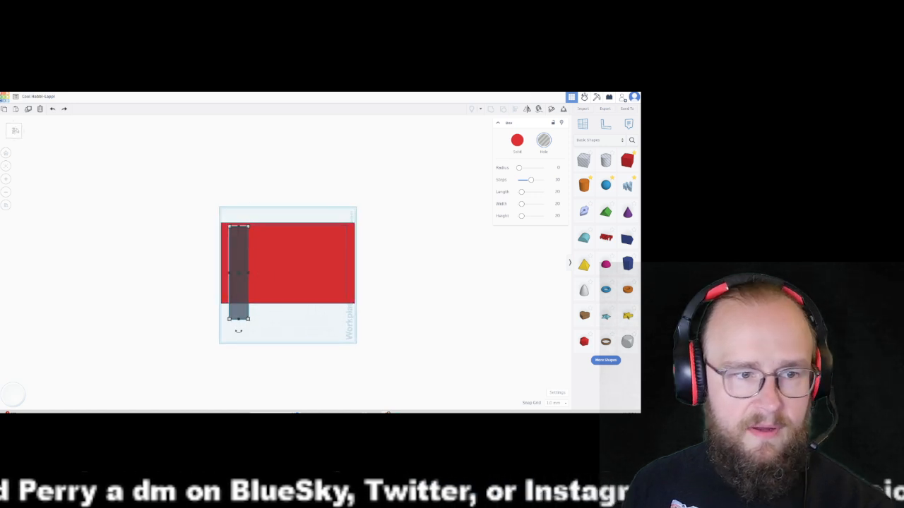
key("Right")
key("Right")
key("Right")
key("Right")
key("Right")
key("Right")
key("Right")
key("Right")
key("Right")
key("Right")
key("Right")
key("Right")
key("Right")
key("Right")
key("Right")
key("Right")
key("Right")
key("Right")
key("Right")
key("Right")
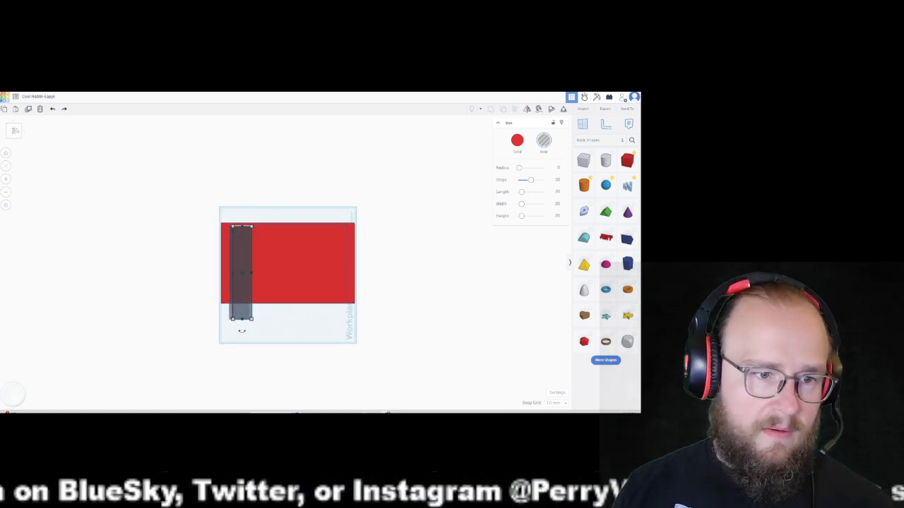
key("Right")
key("Right")
key("Right")
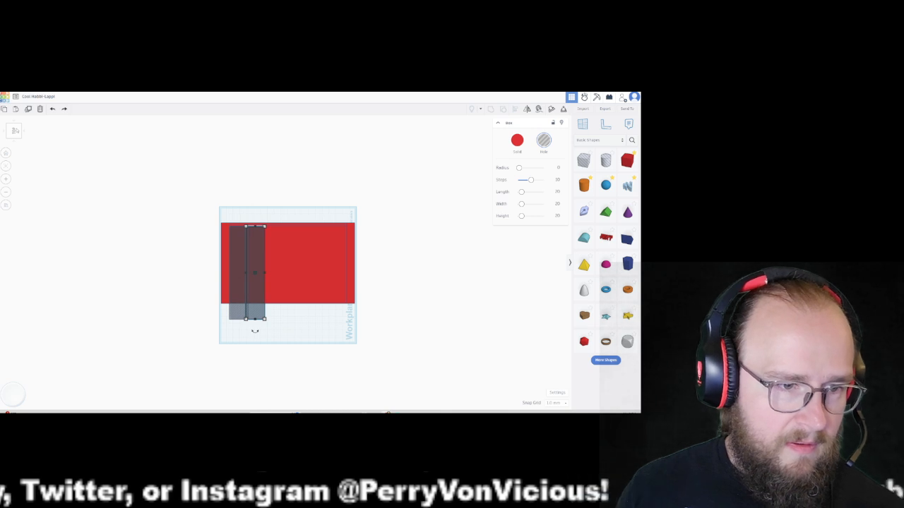
scroll(255, 269, "up", 5)
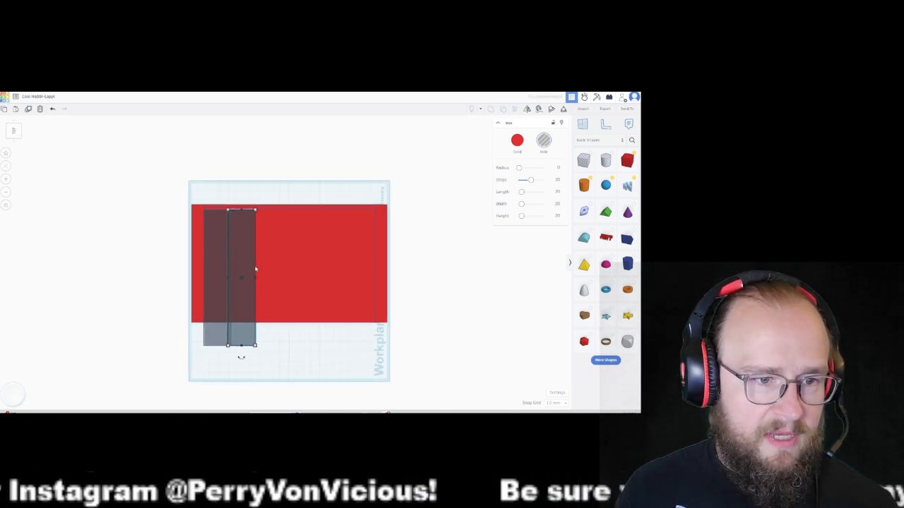
key("Right")
key("Right")
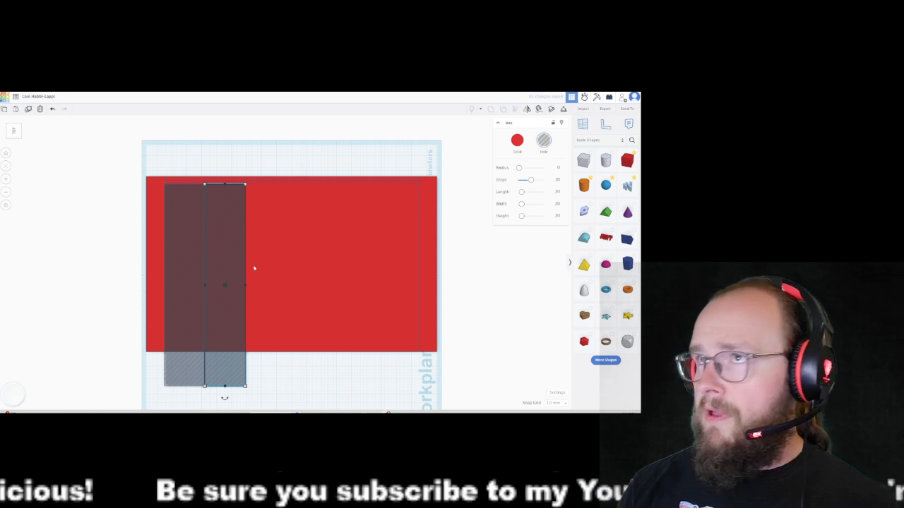
key("Right")
key("Right")
key("Right")
key("Right")
key("Right")
key("Right")
key("Right")
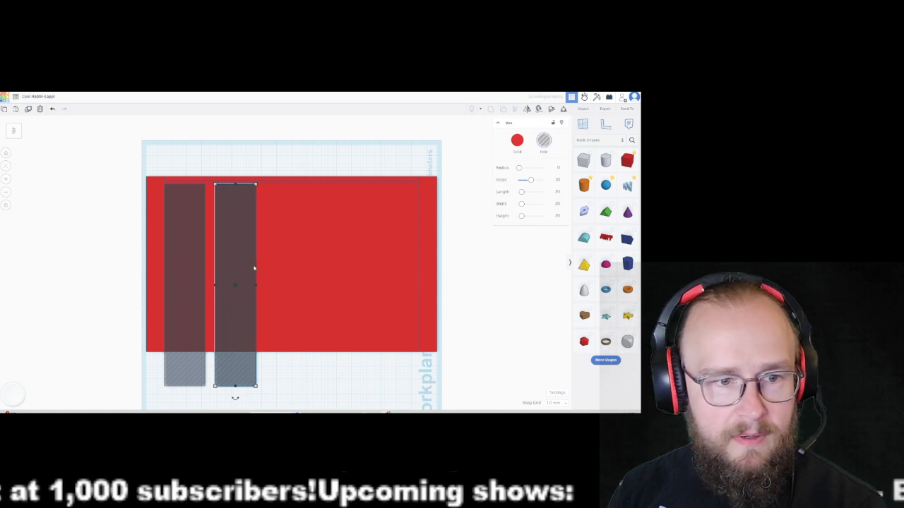
- Add three more copies of the hole box along the tray at even spacing, making a row of five
key("ctrl+d")
key("Right")
key("Right")
key("Right")
key("Right")
key("Right")
key("Right")
key("Right")
key("Right")
key("Right")
key("Right")
key("Right")
key("Right")
key("Right")
key("Right")
key("Right")
key("Right")
key("Right")
key("Right")
key("Right")
key("Right")
key("Right")
key("Right")
key("Right")
key("Right")
key("Right")
key("Right")
key("Right")
key("Right")
key("ctrl+d")
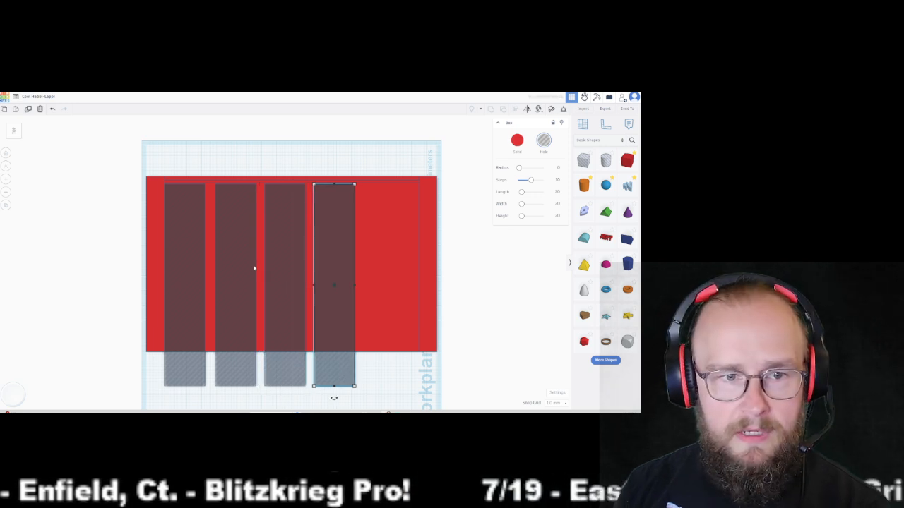
key("ctrl+d")
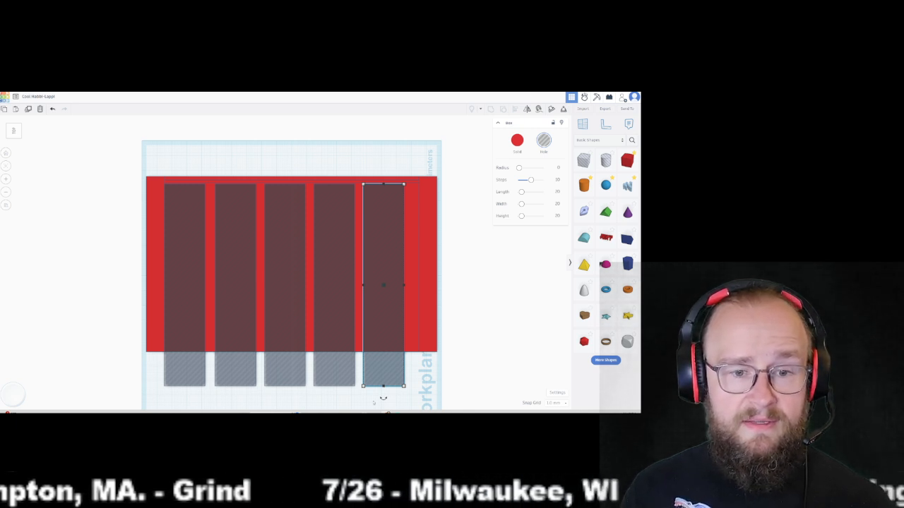
- Select all five hole boxes, shift them slightly along the tray, and widen the row toward the far end wall
left_click(428, 370)
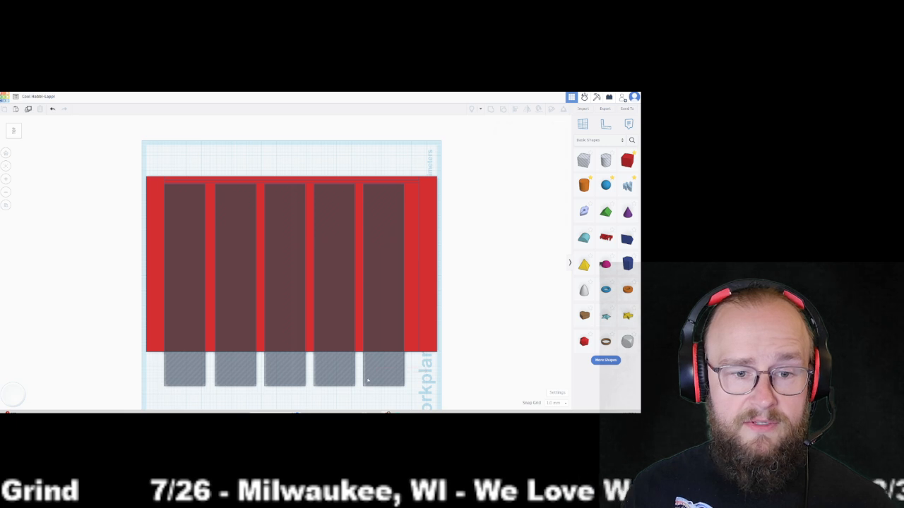
key("ctrl+a")
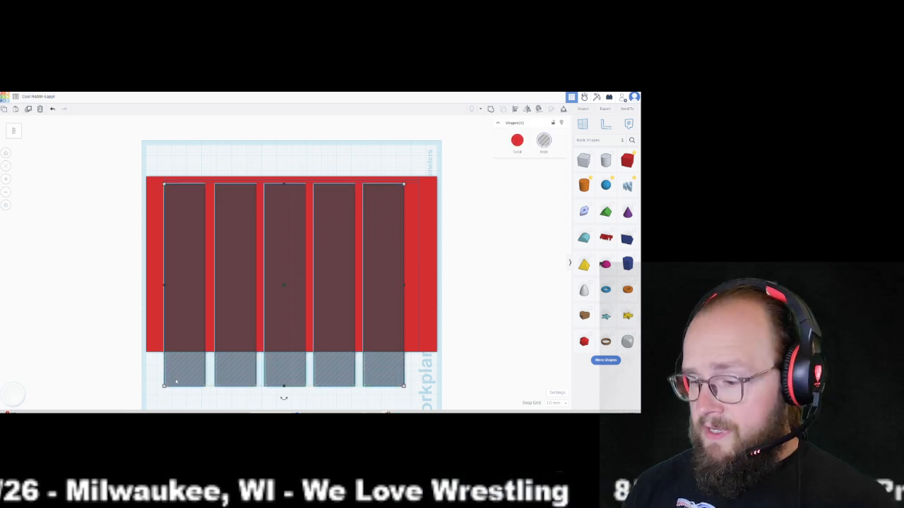
key("Right")
key("Right")
key("Right")
key("Right")
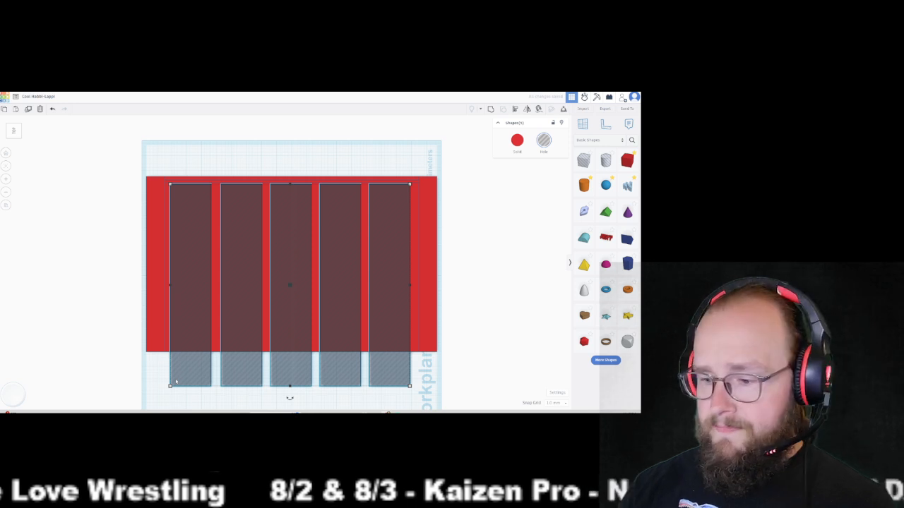
key("Left")
key("Left")
key("Left")
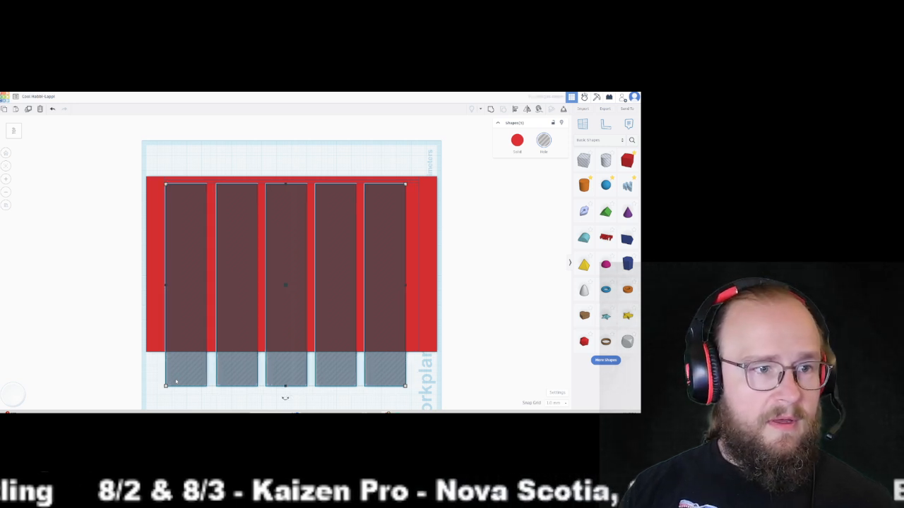
left_click_drag(406, 286, 419, 287)
left_click(497, 290)
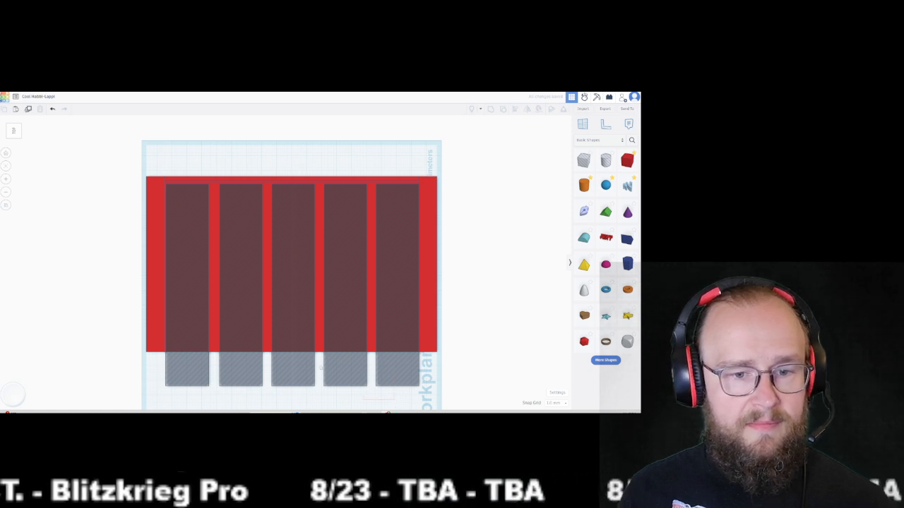
- Set the snap grid to 0.1 mm and fine-tune the position and overall width of the five-box row
left_click(182, 363)
left_click(555, 403)
left_click(554, 343)
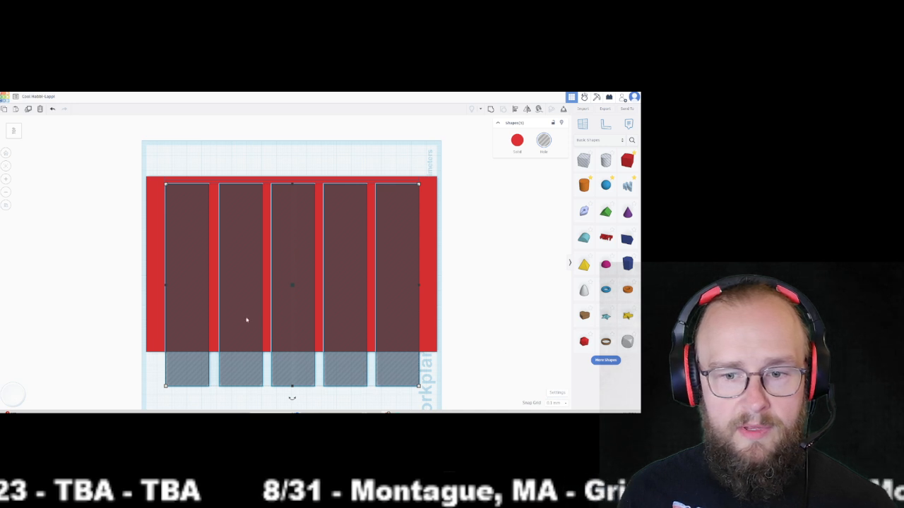
scroll(165, 291, "up", 5)
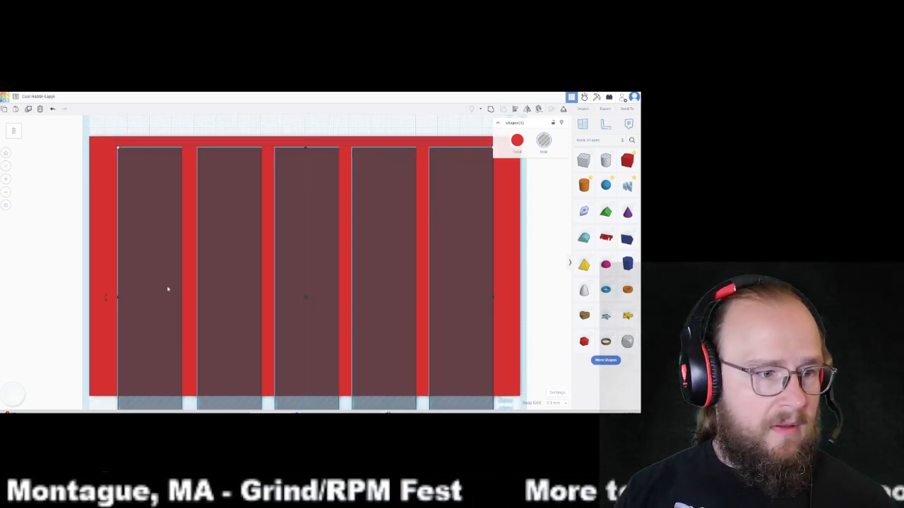
key("Left")
key("Left")
key("Left")
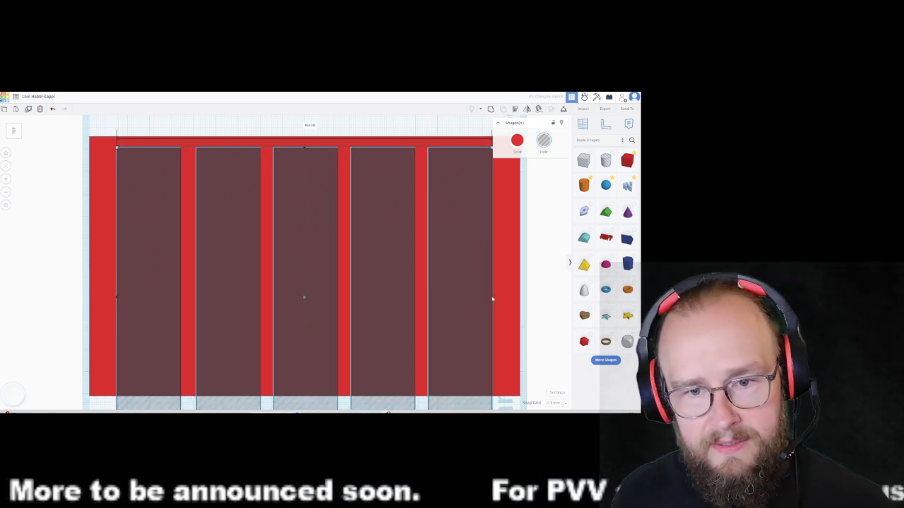
left_click_drag(492, 302, 492, 301)
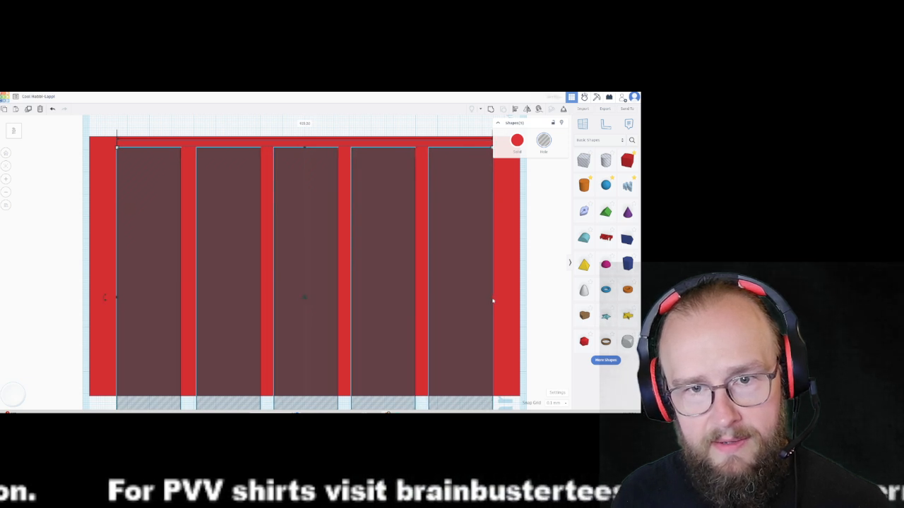
left_click(541, 306)
scroll(513, 325, "down", 3)
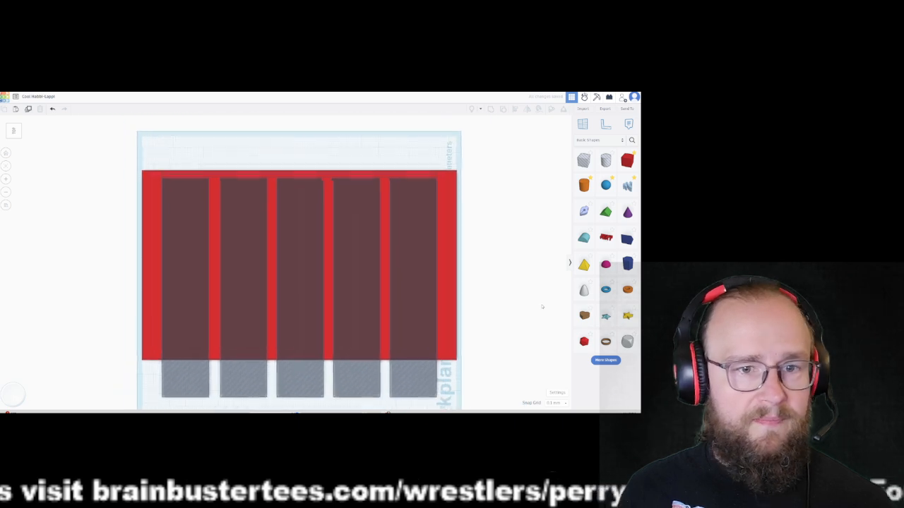
- Shorten the first two hole boxes in the row to 70 mm, keeping their ends near the back wall in place
right_click_drag(516, 322, 441, 326)
left_click(441, 326)
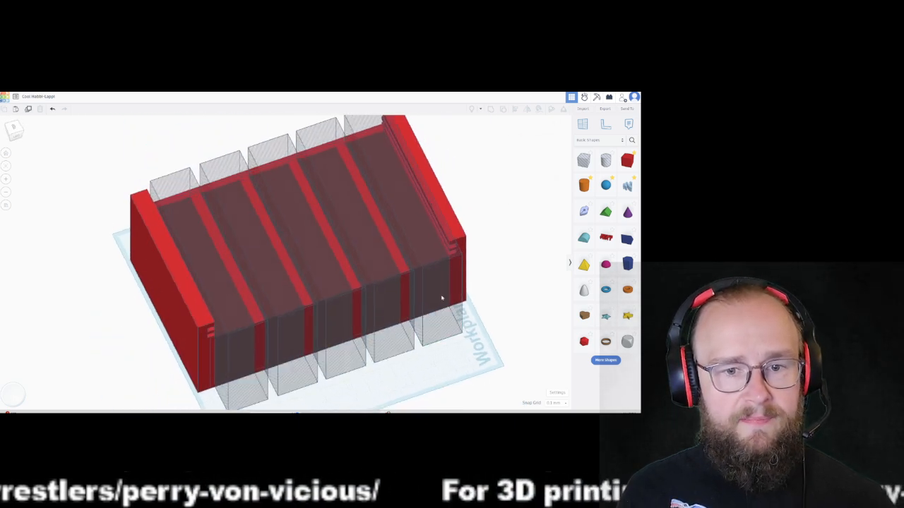
left_click(388, 305, "shift")
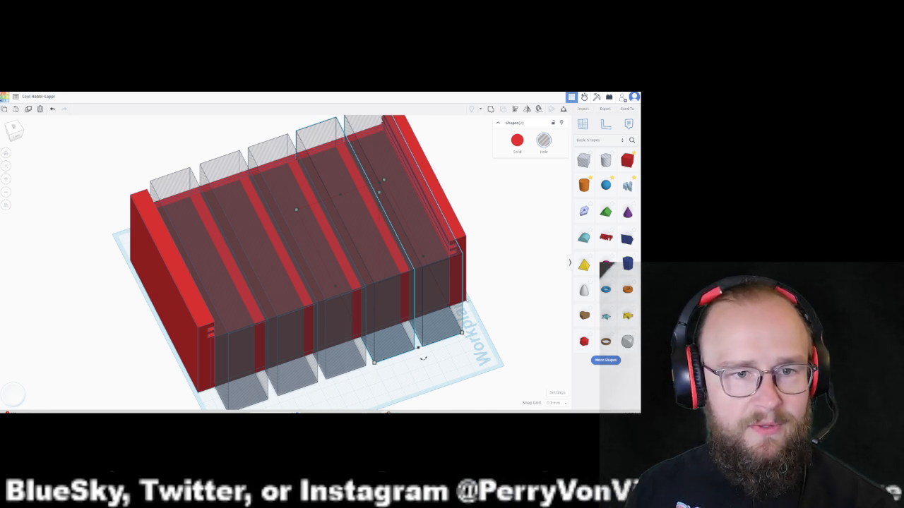
left_click(441, 366)
right_click_drag(440, 366, 354, 313)
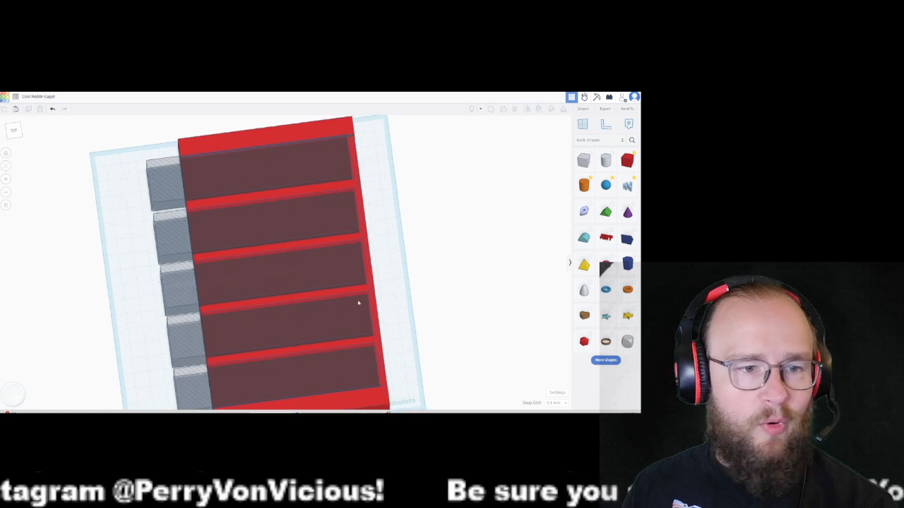
scroll(354, 312, "down", 5)
left_click_drag(176, 212, 208, 229)
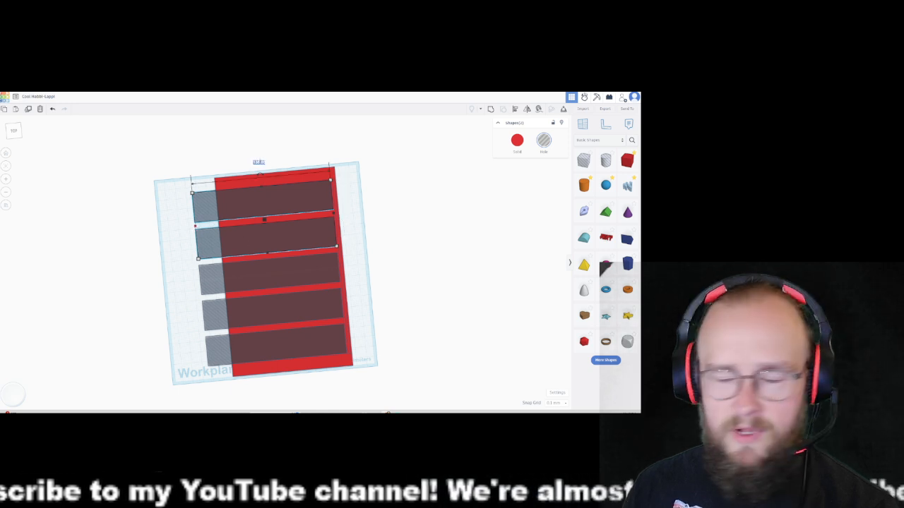
type("0")
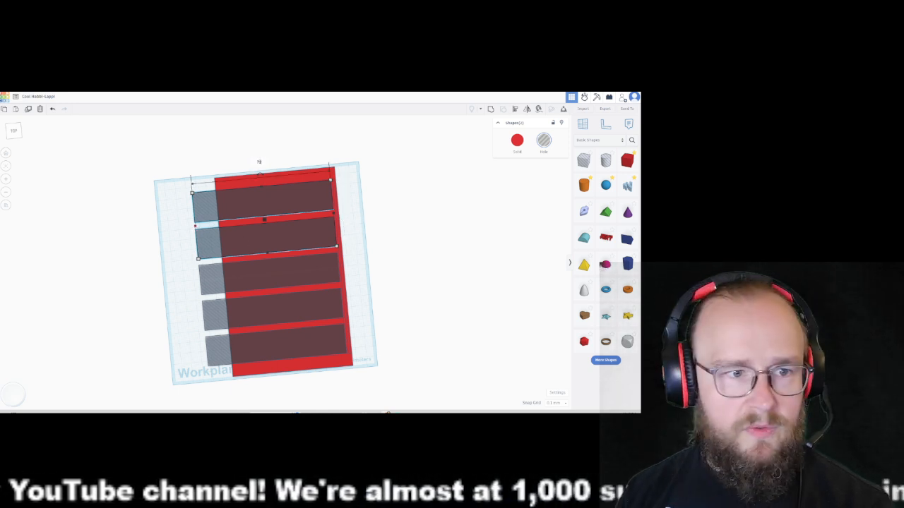
key("Return")
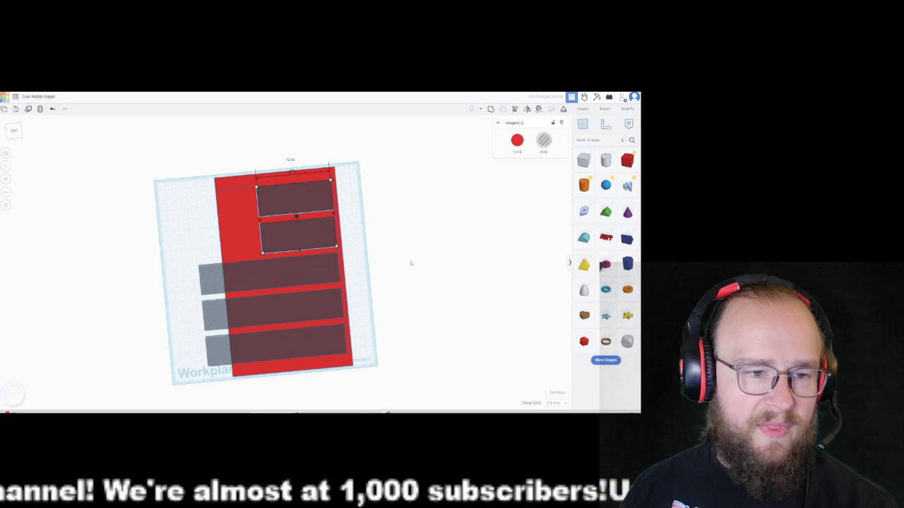
- Select all five hole boxes and raise them together slightly above the workplane
right_click_drag(440, 292, 481, 297)
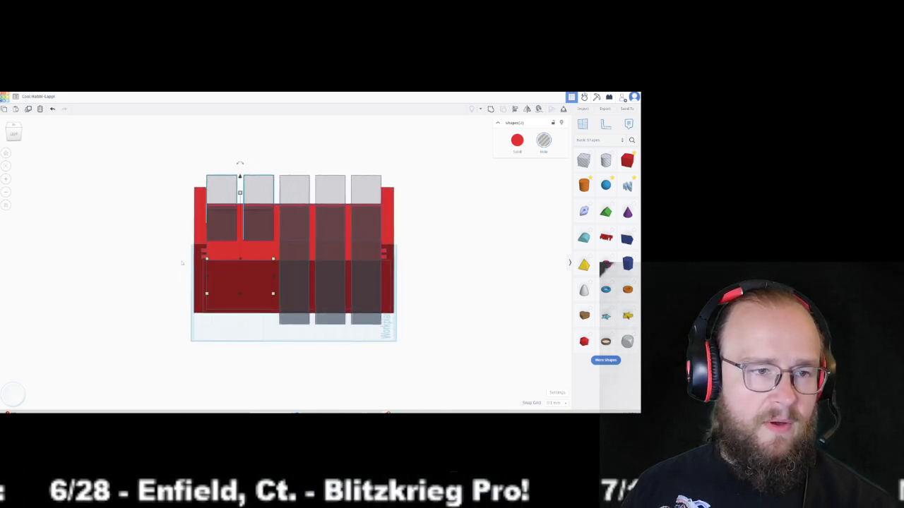
right_click_drag(228, 312, 233, 312)
right_click_drag(75, 163, 74, 157)
left_click(13, 136)
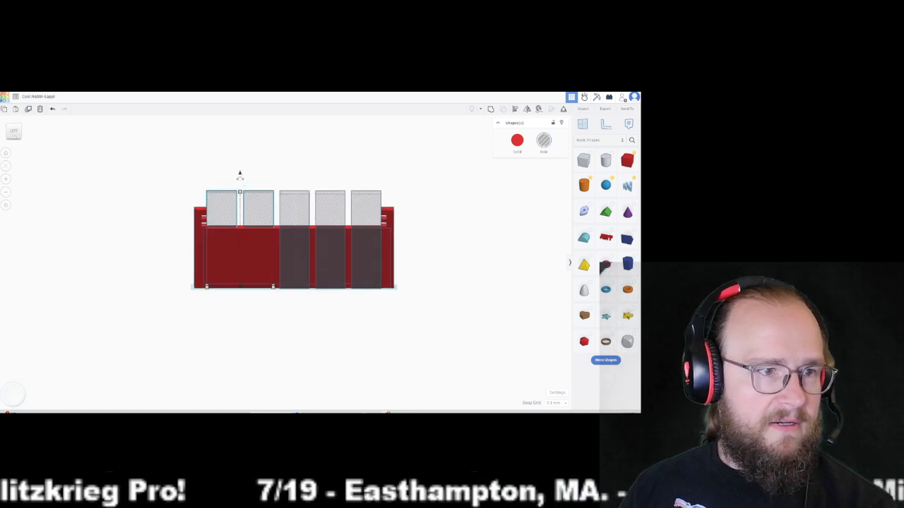
left_click_drag(219, 170, 359, 207)
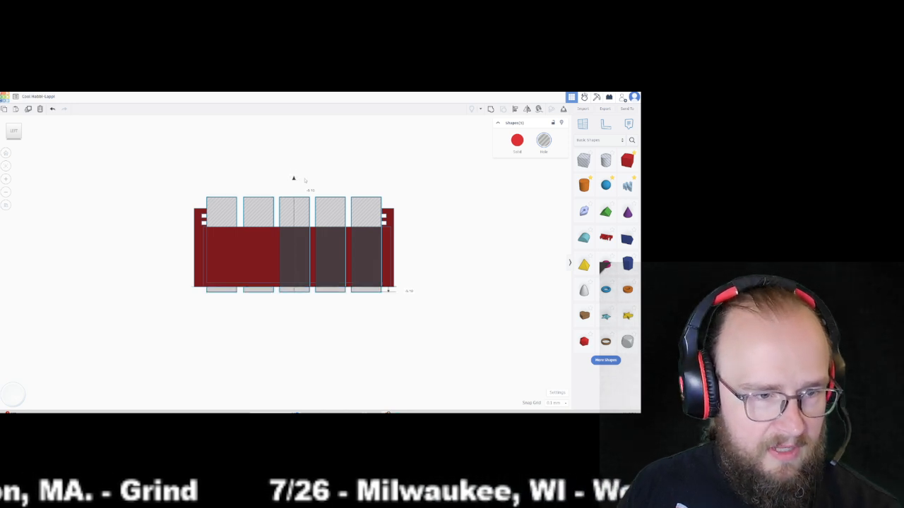
left_click_drag(305, 174, 303, 170)
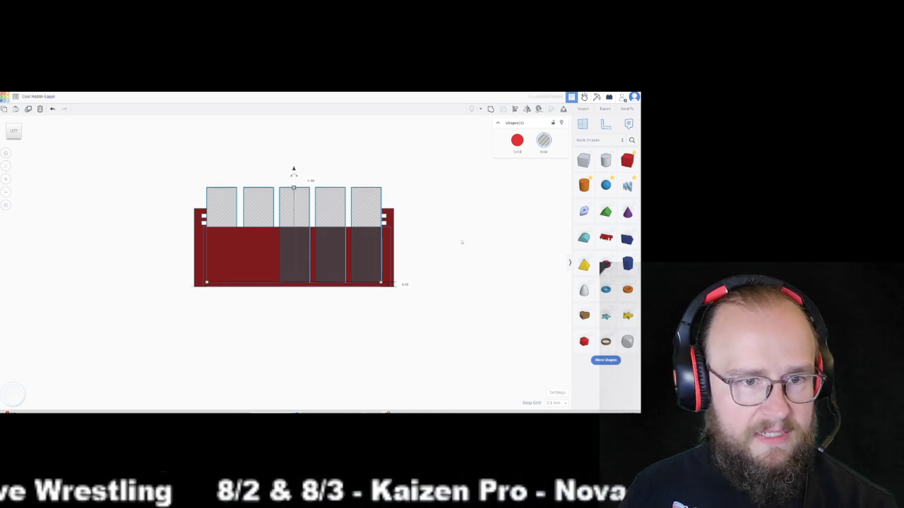
left_click(461, 242)
- Duplicate the first shortened hole box and place the copy in front of it, overhanging the tray's open side
right_click_drag(462, 242, 285, 329)
right_click_drag(459, 245, 460, 266)
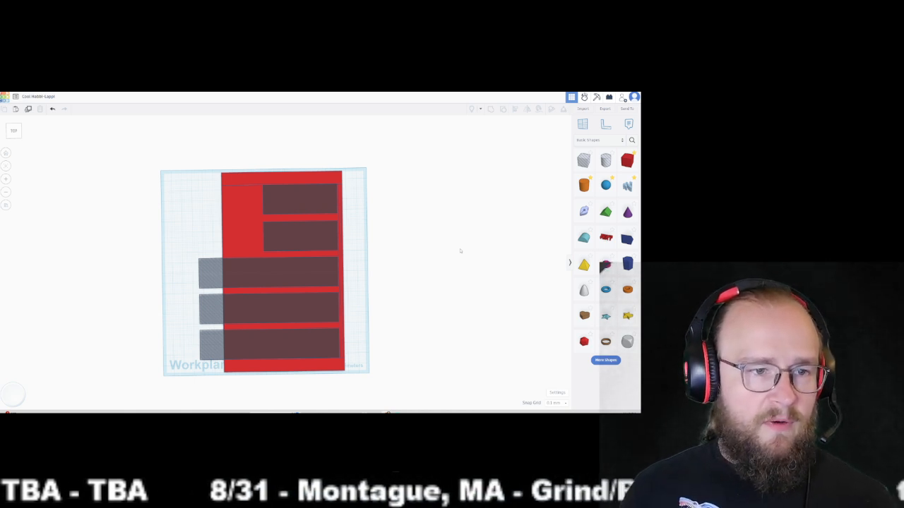
right_click_drag(465, 252, 465, 277)
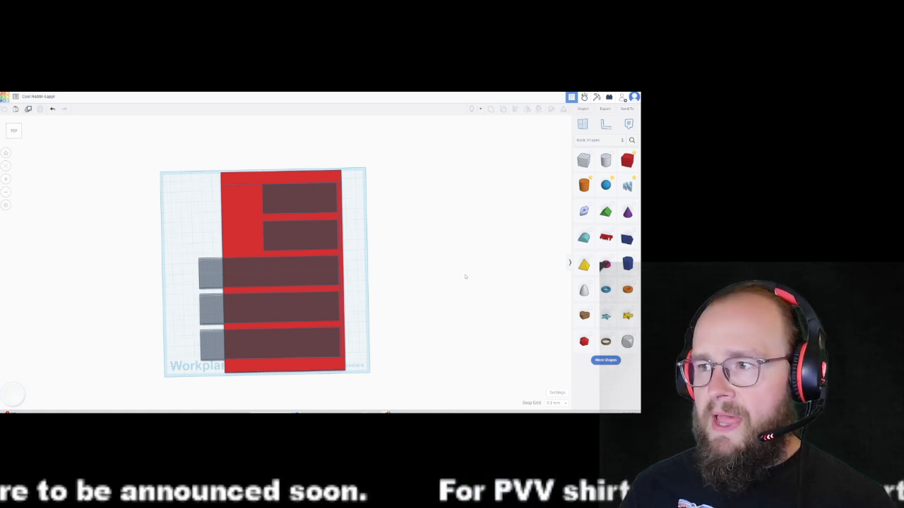
left_click(295, 209)
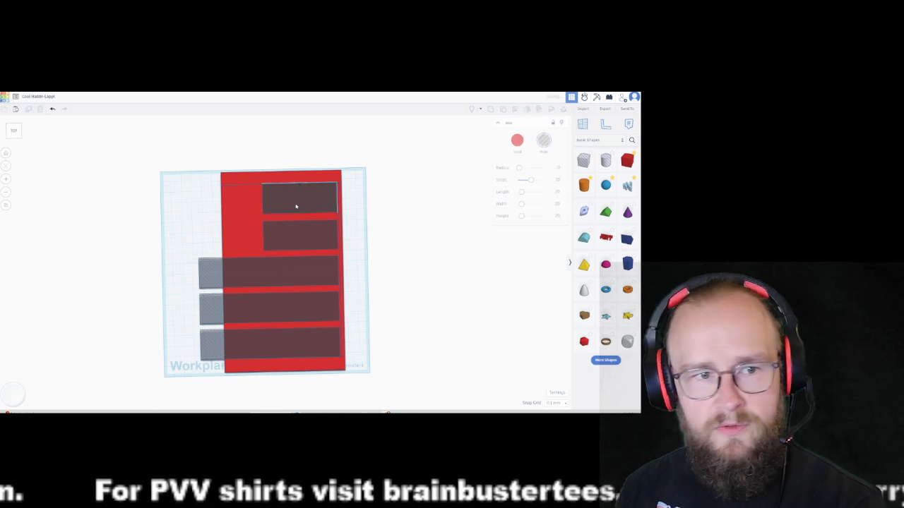
left_click_drag(296, 206, 221, 208)
mouse_move(446, 253)
right_mouse_down()
mouse_move(450, 264)
mouse_move(439, 265)
right_mouse_up()
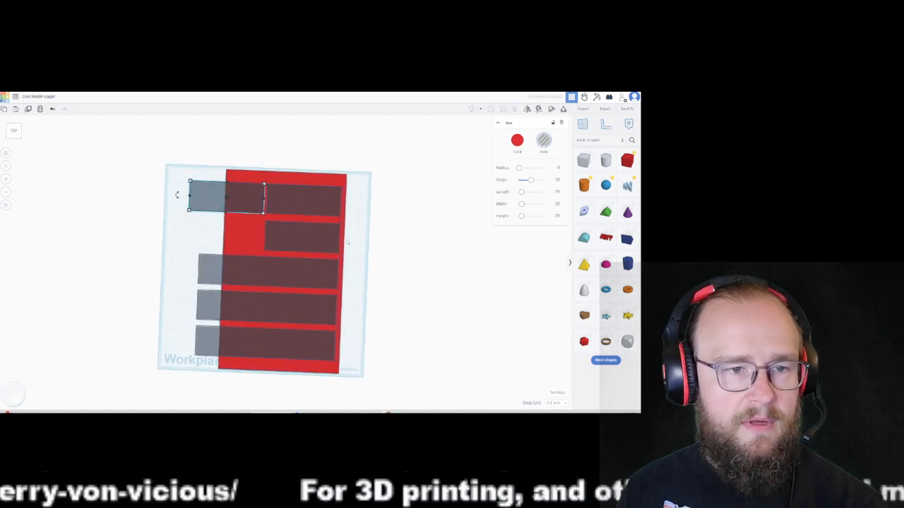
right_click_drag(395, 290, 402, 292)
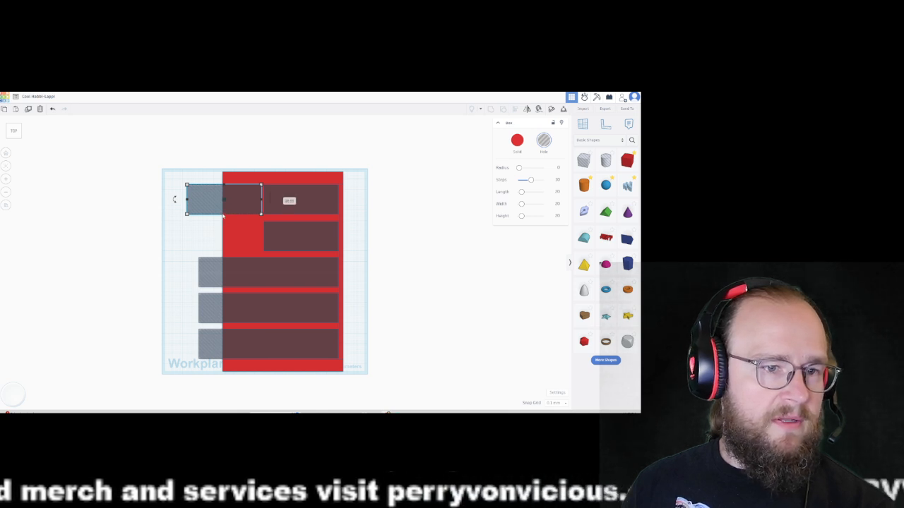
- Set the snap grid to 1.0 mm and widen the copied hole box to span both shortened boxes
left_click(556, 402)
left_click(556, 367)
left_click_drag(224, 219, 230, 253)
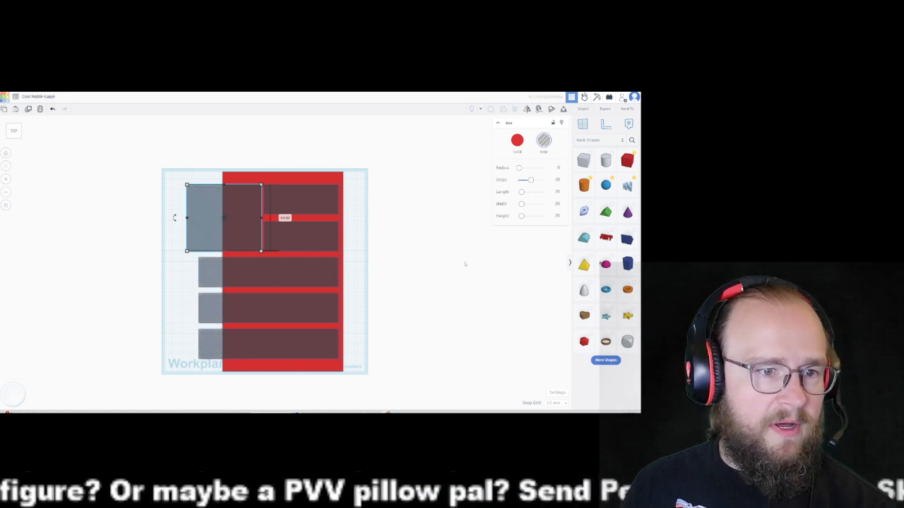
right_click_drag(388, 325, 108, 188)
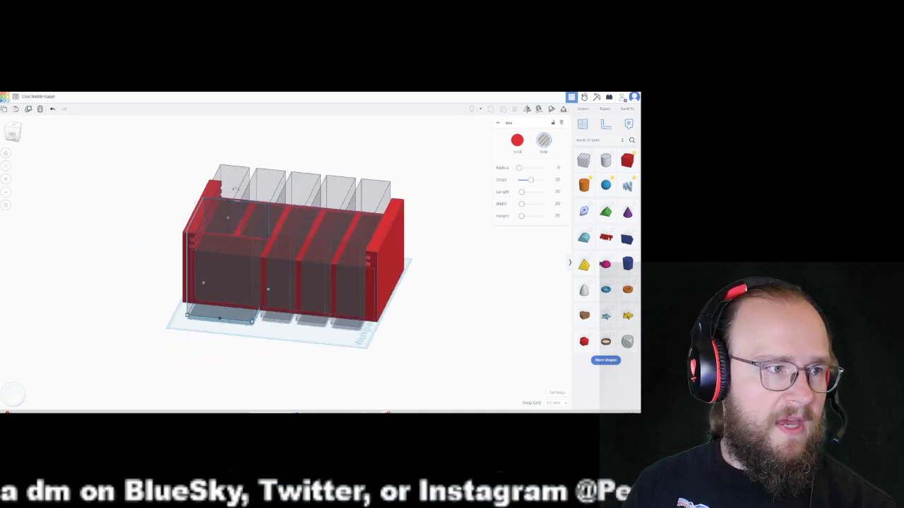
left_click(12, 132)
left_click_drag(218, 166, 359, 186)
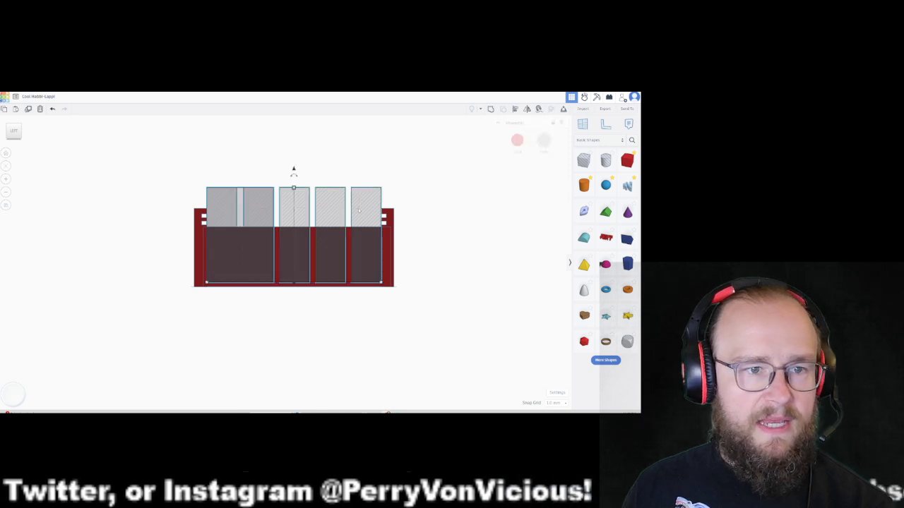
left_click(245, 263, "shift")
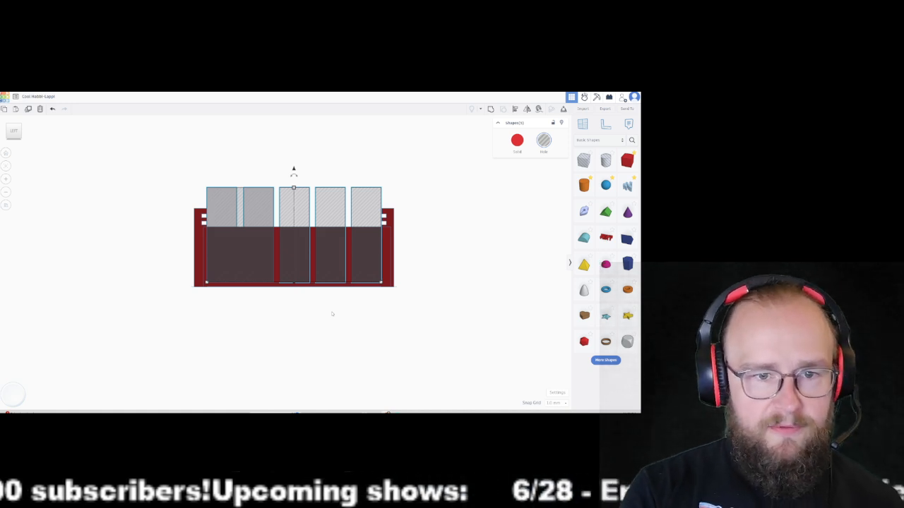
left_click(398, 265)
left_click(385, 266)
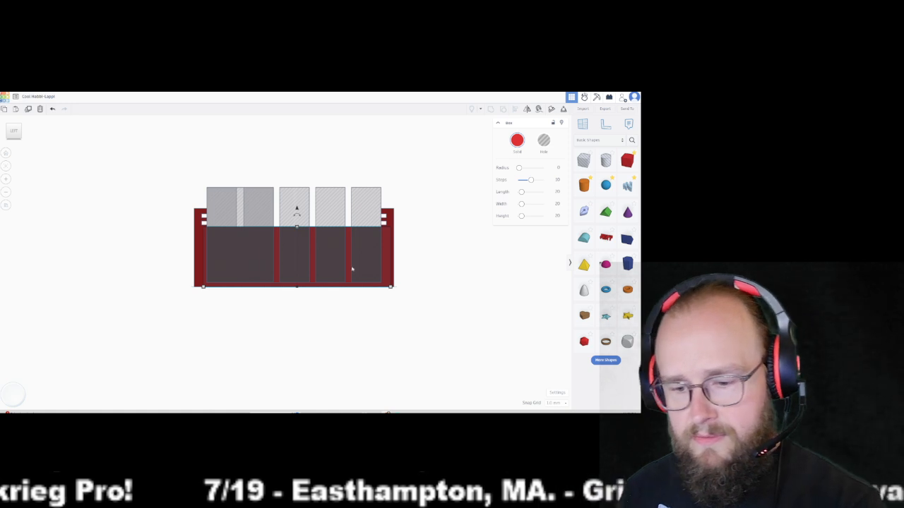
left_click(457, 271)
- Add a solid box beside the tray and set its height to 37 mm as a depth gauge
right_click_drag(458, 270, 436, 301)
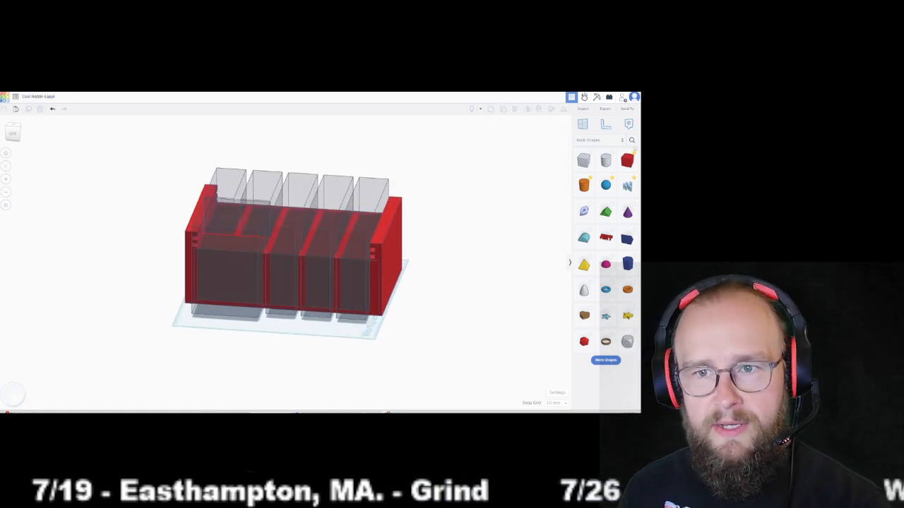
left_click_drag(627, 162, 424, 308)
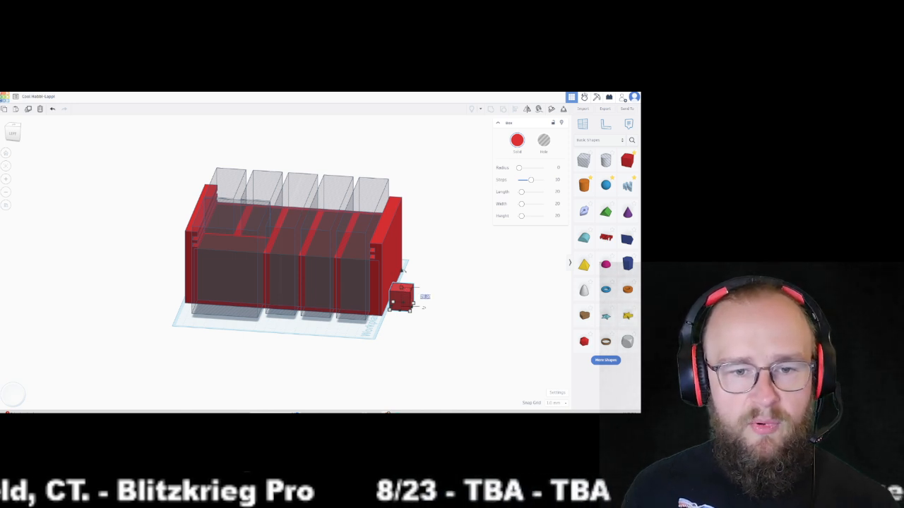
type("37")
key("Return")
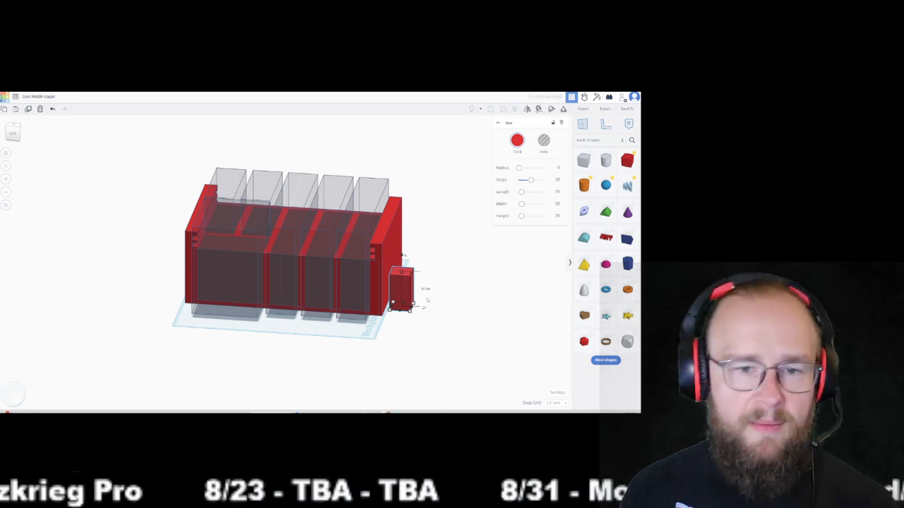
- Position the 37 mm gauge box just in front of the tray at the divider between the last two compartments
left_click(12, 134)
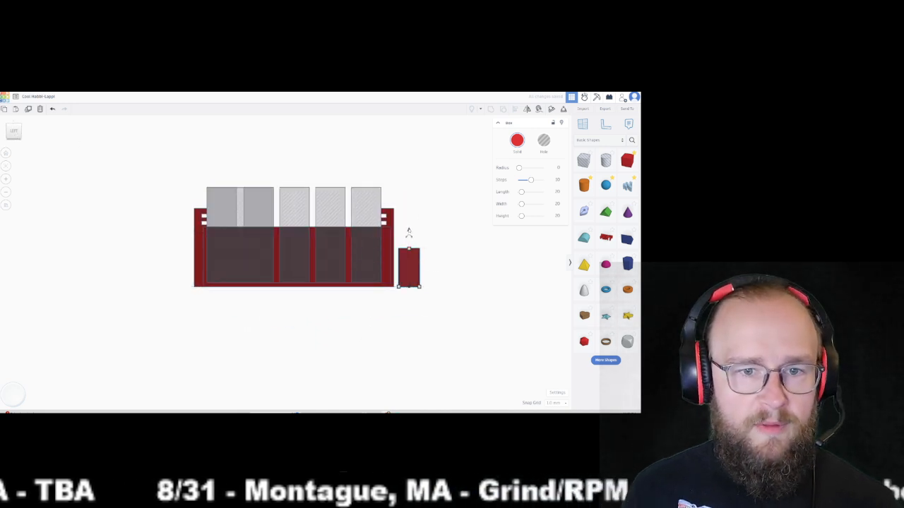
left_click_drag(416, 263, 355, 240)
key("ctrl+z")
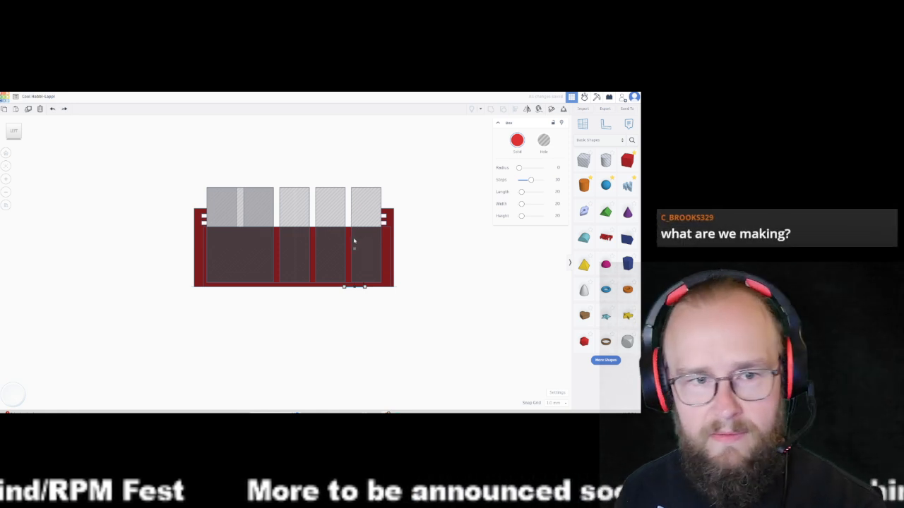
right_click_drag(441, 265, 440, 269)
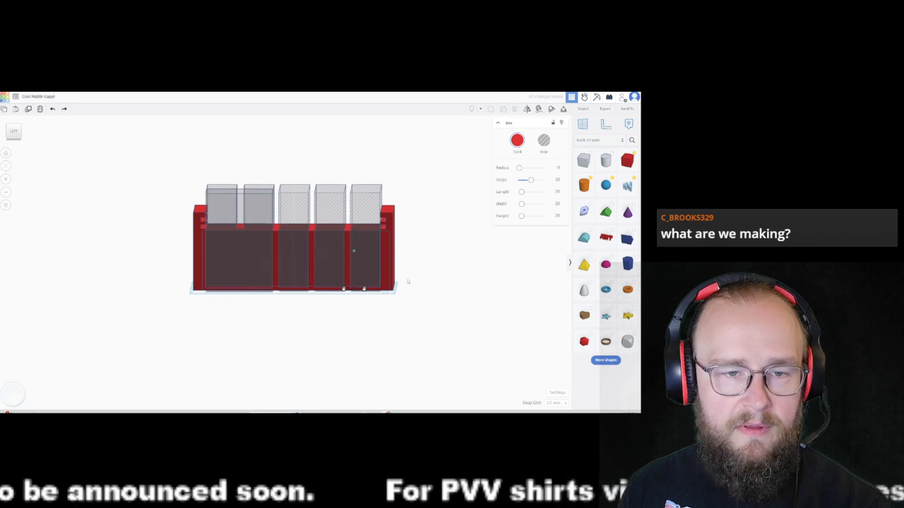
scroll(408, 282, "up", 3)
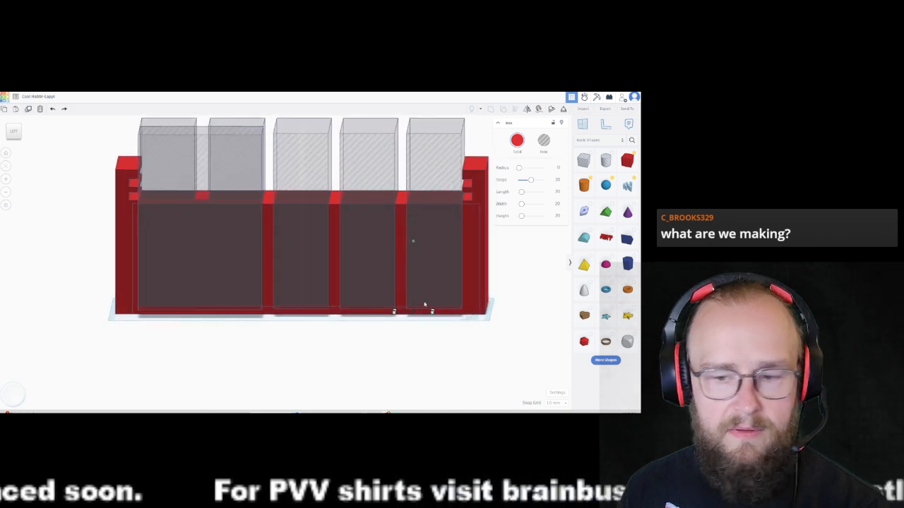
key("Down")
key("Down")
key("Down")
key("Down")
key("Down")
key("Down")
key("Down")
key("Down")
key("Down")
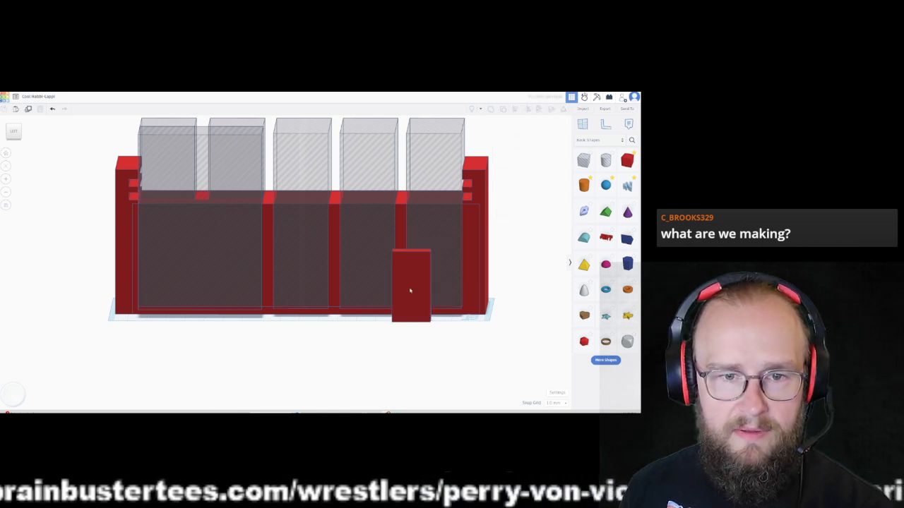
- Raise the gauge box until its top is level with the top of the tray's filler
scroll(410, 297, "down", 5)
scroll(393, 288, "down", 3)
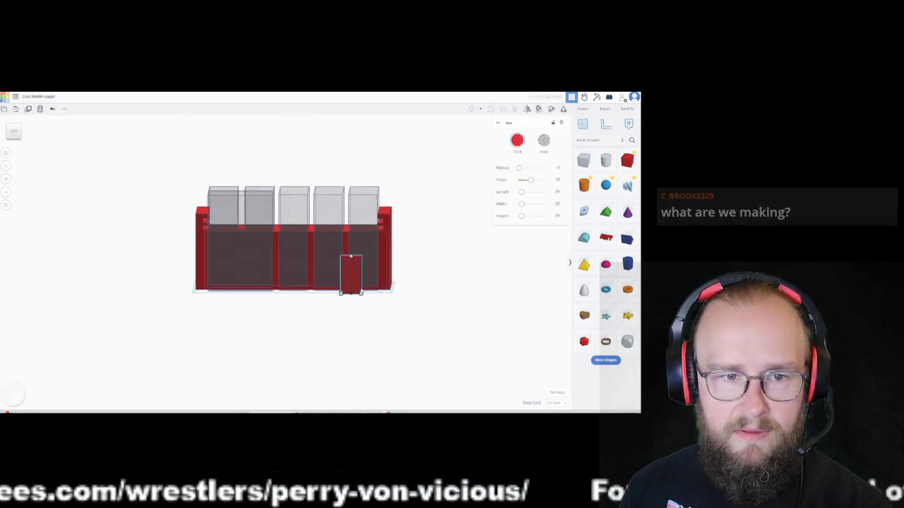
left_click_drag(351, 240, 351, 219)
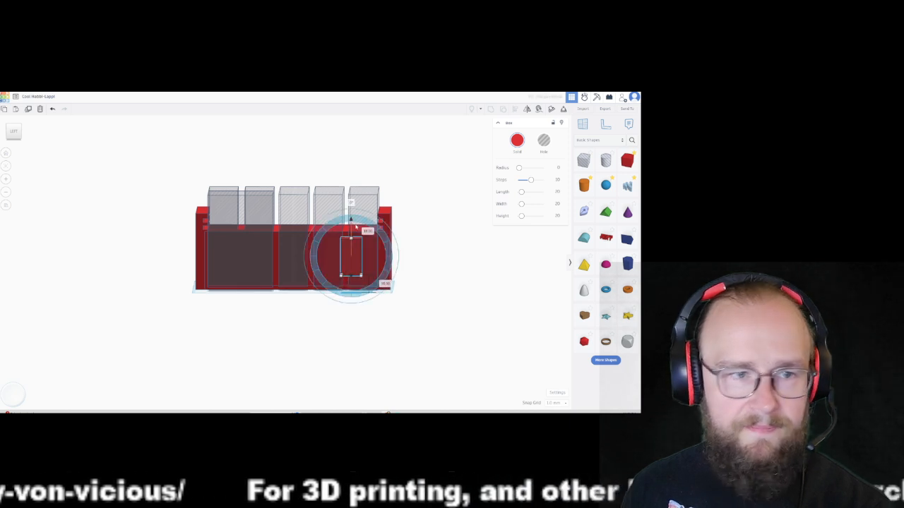
left_click(14, 132)
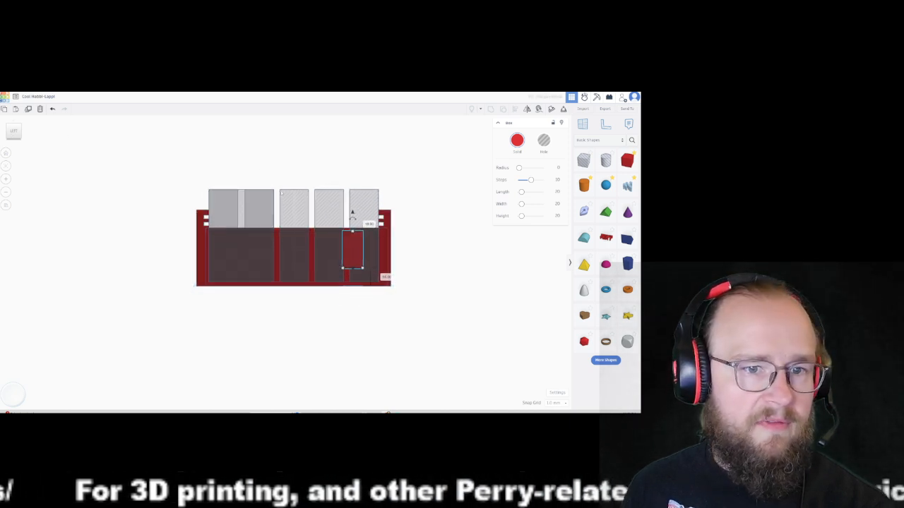
left_click_drag(352, 214, 352, 209)
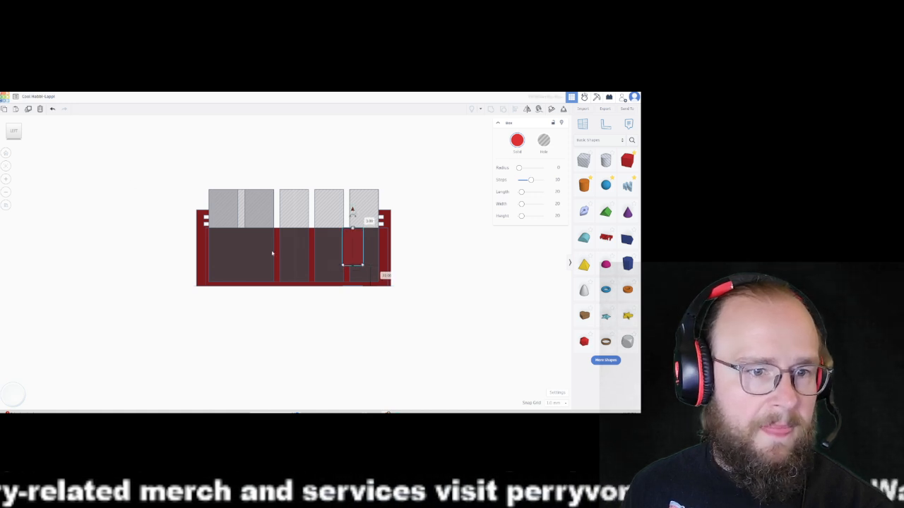
- Raise the five original hole boxes about 15 mm so their bases match the gauge box's base, and delete the gauge
left_click(228, 167)
left_click_drag(213, 163, 368, 209)
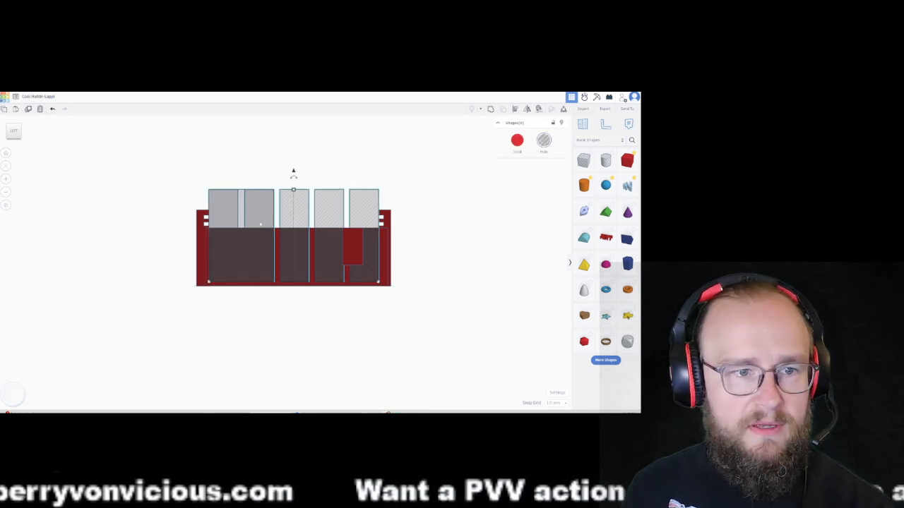
left_click(233, 262, "shift")
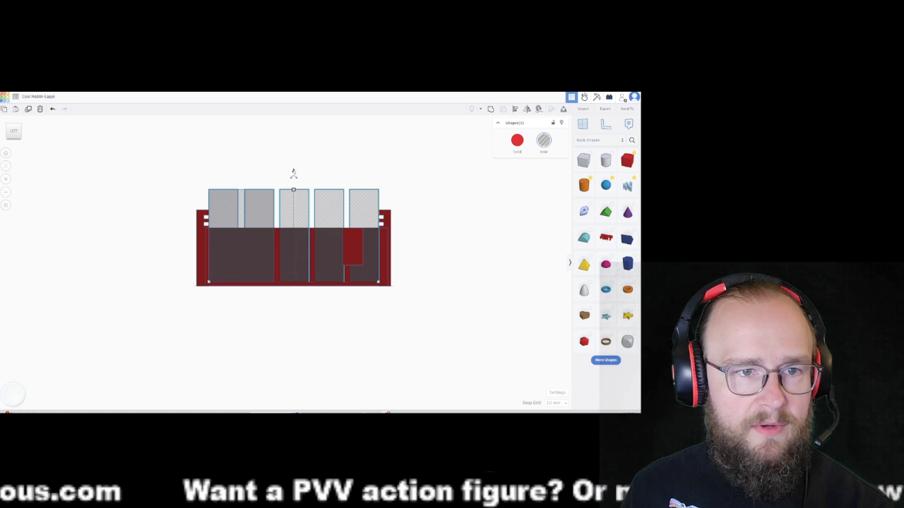
left_click_drag(293, 173, 293, 155)
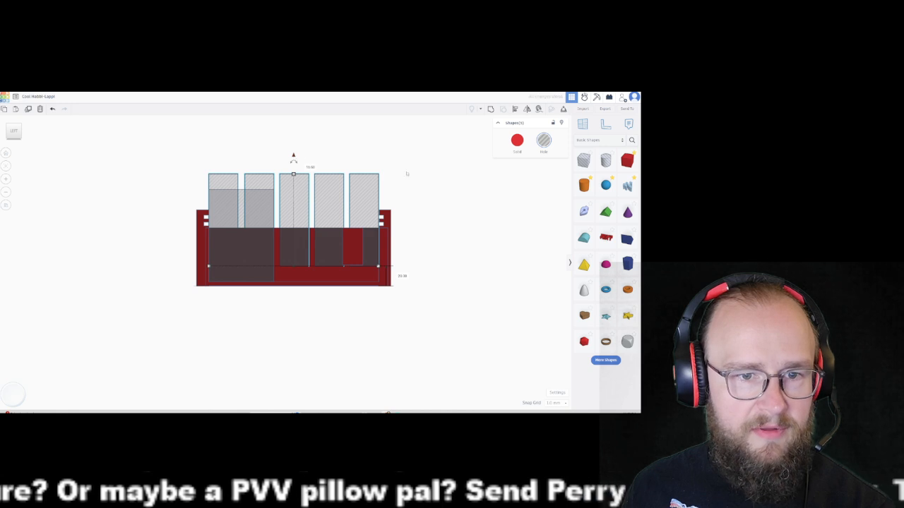
left_click(450, 212)
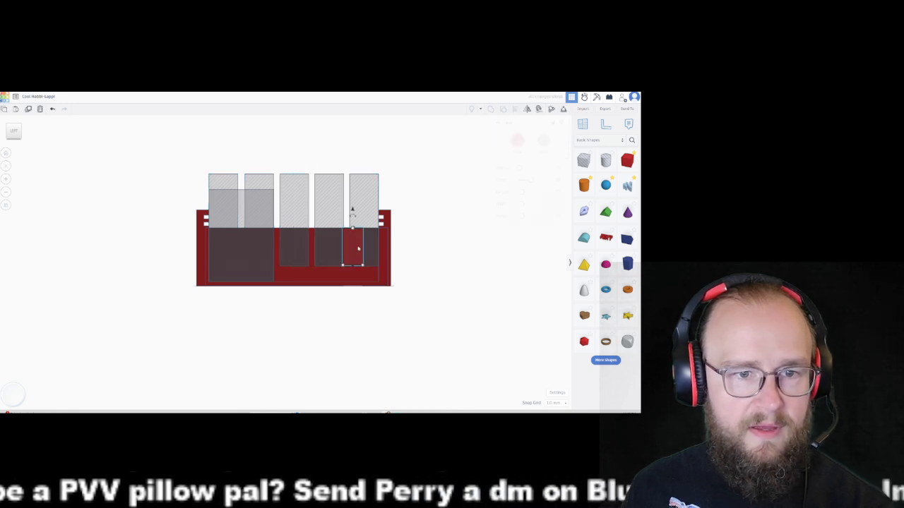
left_click(358, 249)
key("Delete")
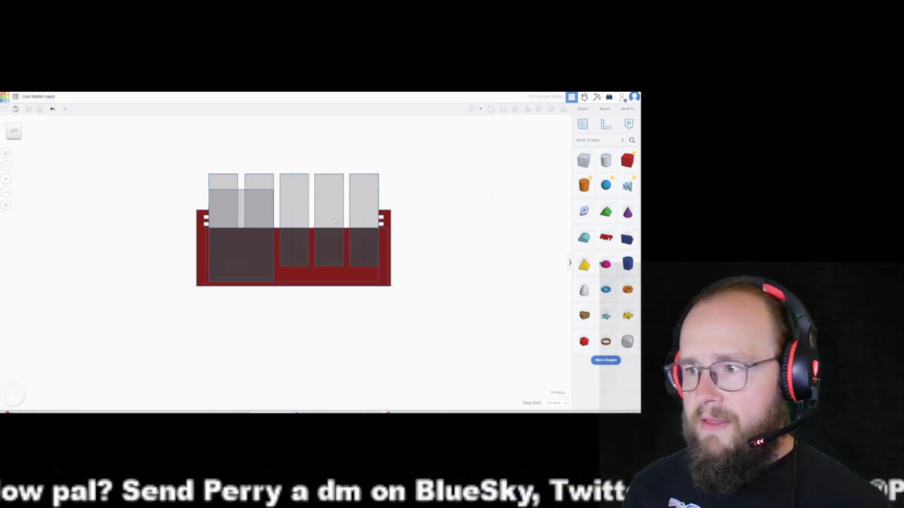
- Select the tray, filler and all hole boxes and group them to cut the compartments
right_click_drag(464, 252, 434, 263)
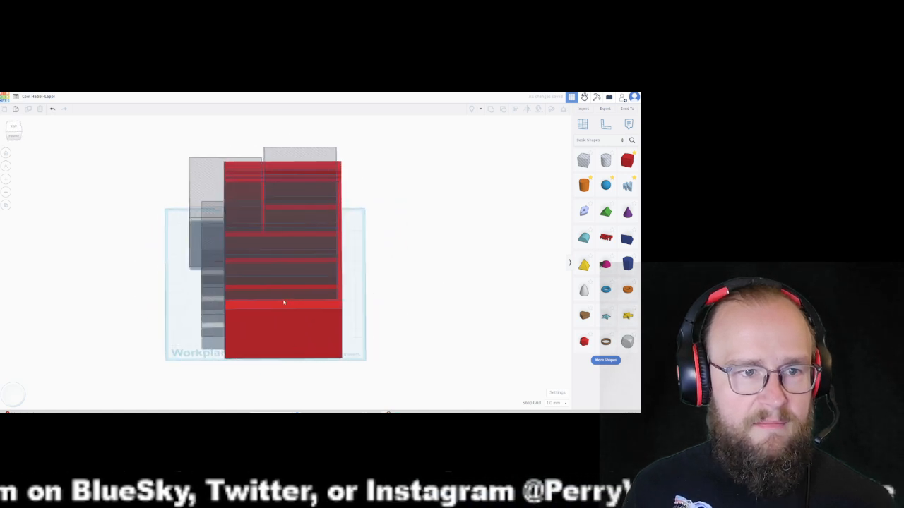
scroll(318, 233, "down", 2)
left_click_drag(223, 182, 363, 320)
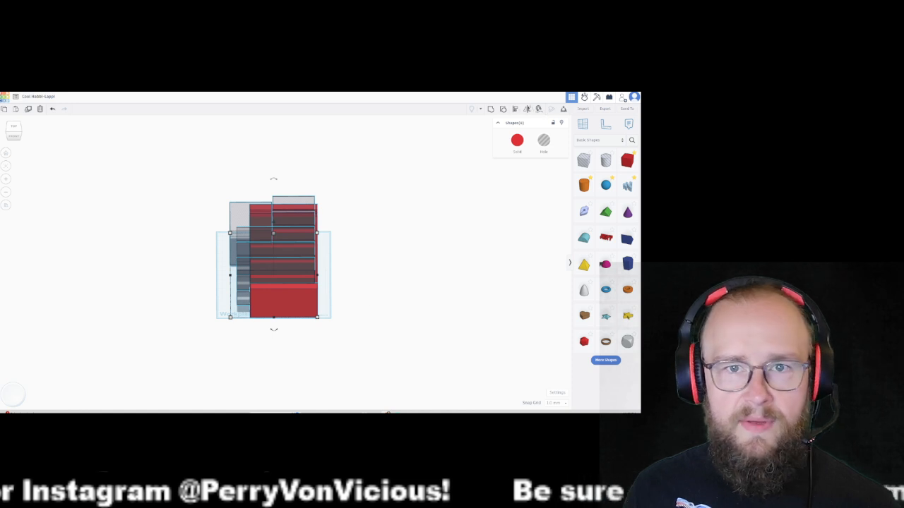
left_click(492, 111)
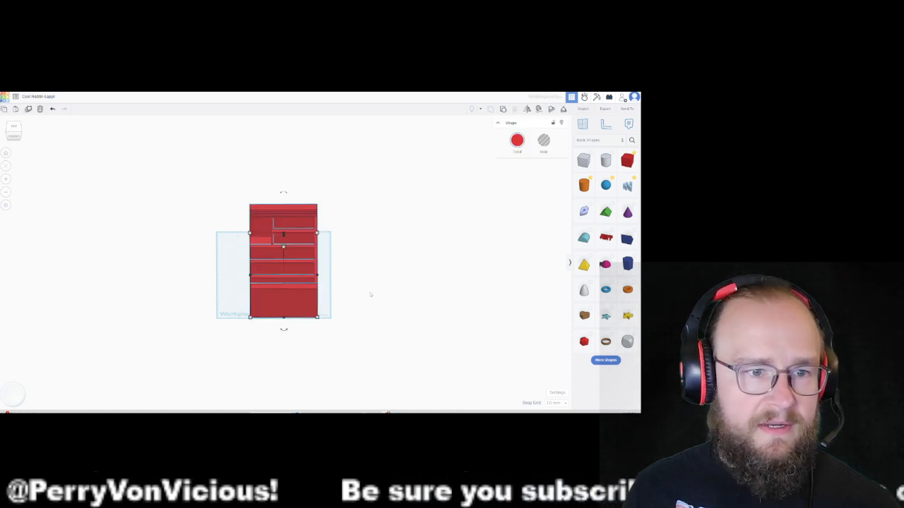
key("f")
right_click_drag(457, 272, 457, 307)
right_click_drag(438, 265, 426, 270)
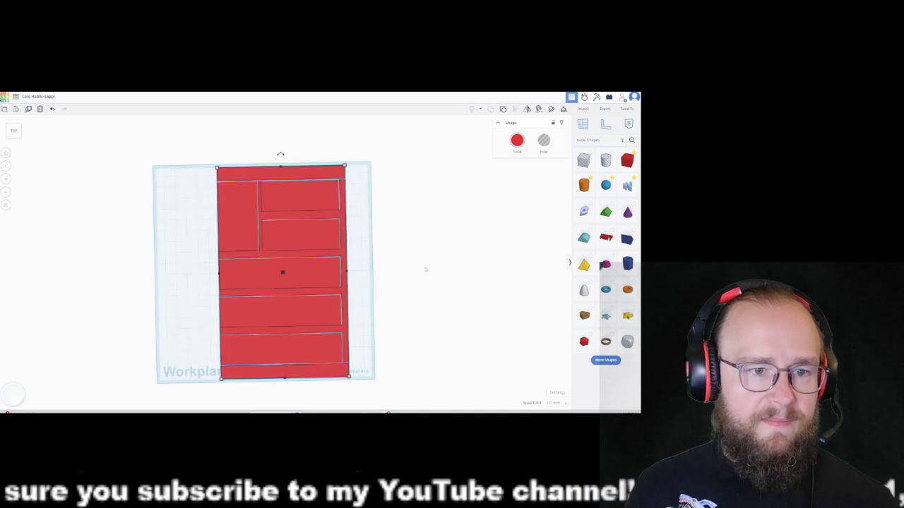
- Change the grouped tray's solid colour to light grey
left_click(516, 141)
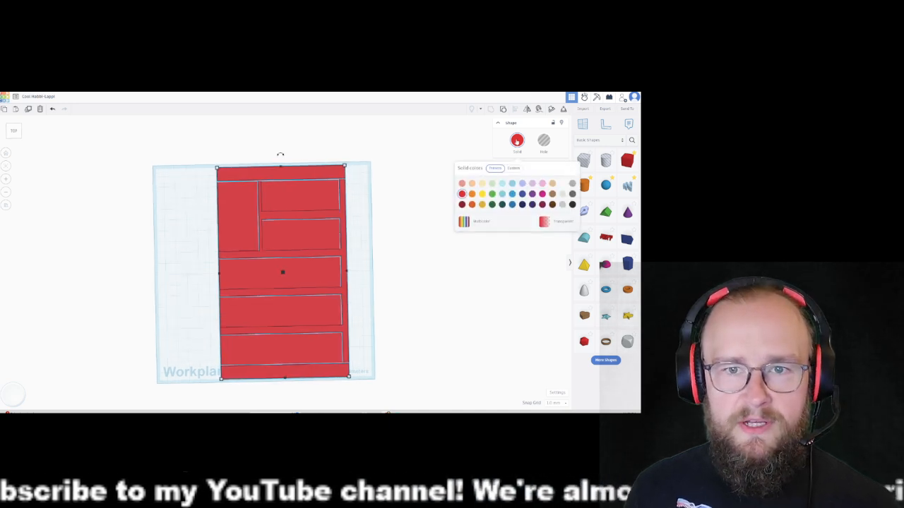
left_click(572, 183)
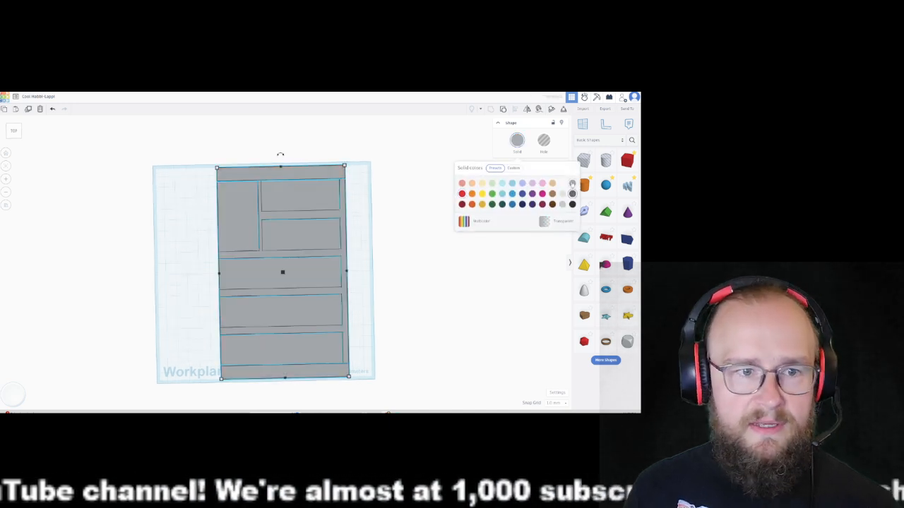
left_click(413, 245)
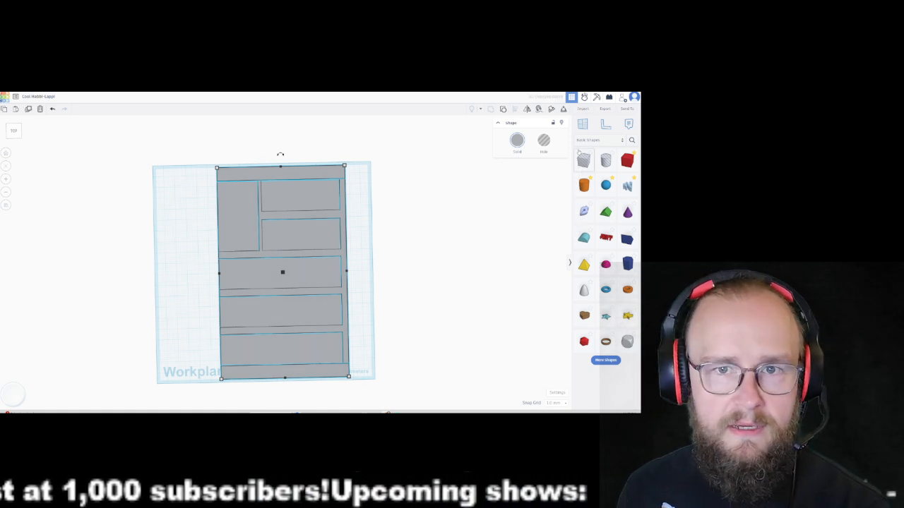
- Mirror the duplicate tray across its width and place it flush against the open side of the original tray
left_click(526, 110)
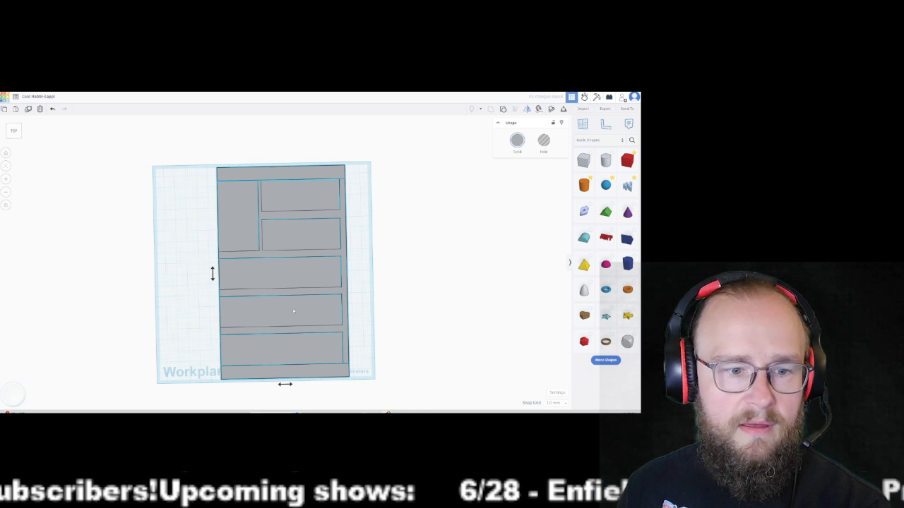
left_click(286, 384)
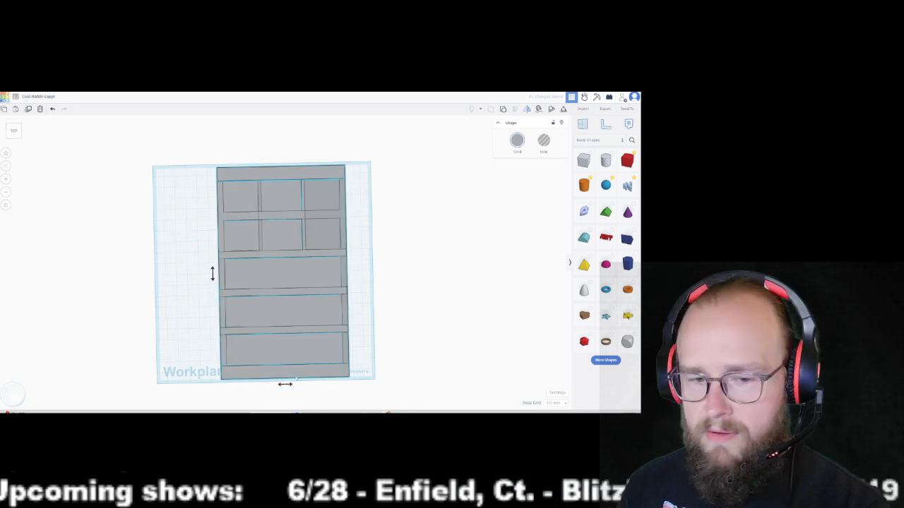
left_click_drag(308, 346, 180, 349)
left_click(429, 375)
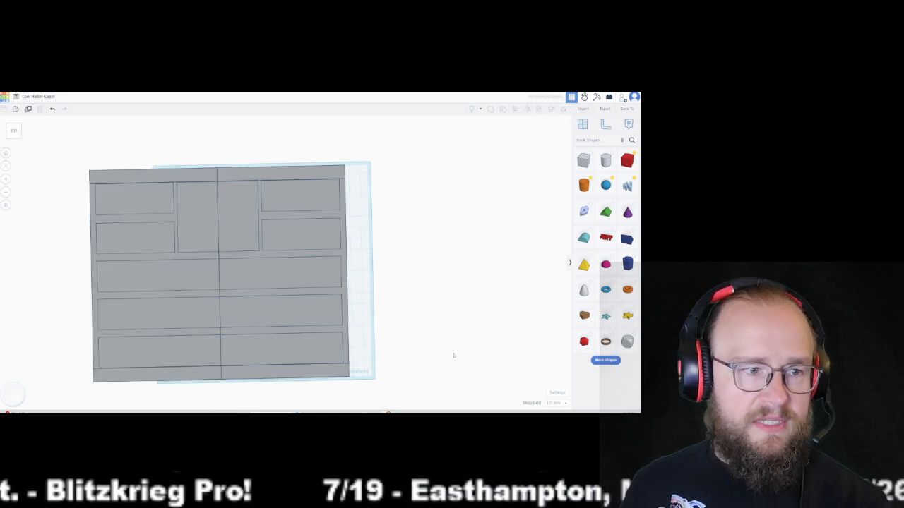
- Examine the joined tray halves from above and at an angle, and view the pickup truck photo in the browser window
right_click_drag(458, 359, 455, 364)
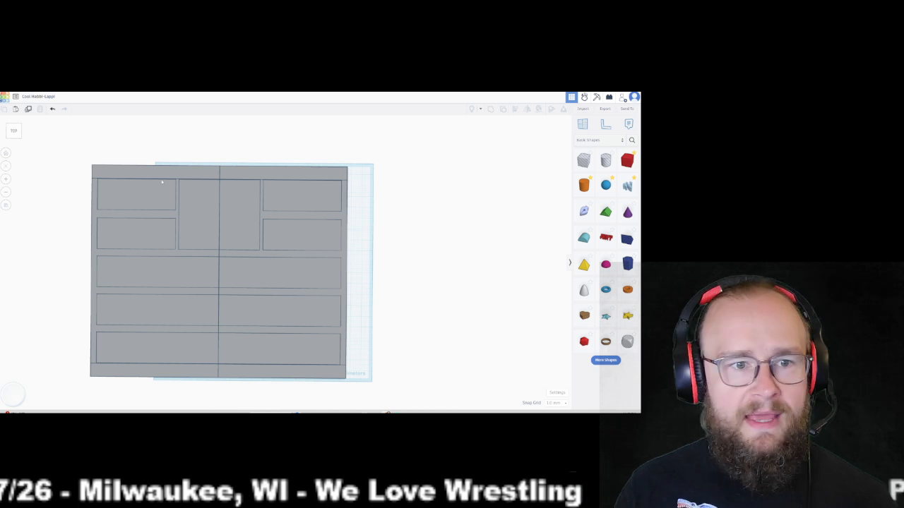
scroll(402, 262, "up", 3)
mouse_move(429, 270)
right_mouse_down()
mouse_move(420, 266)
mouse_move(429, 263)
right_mouse_up()
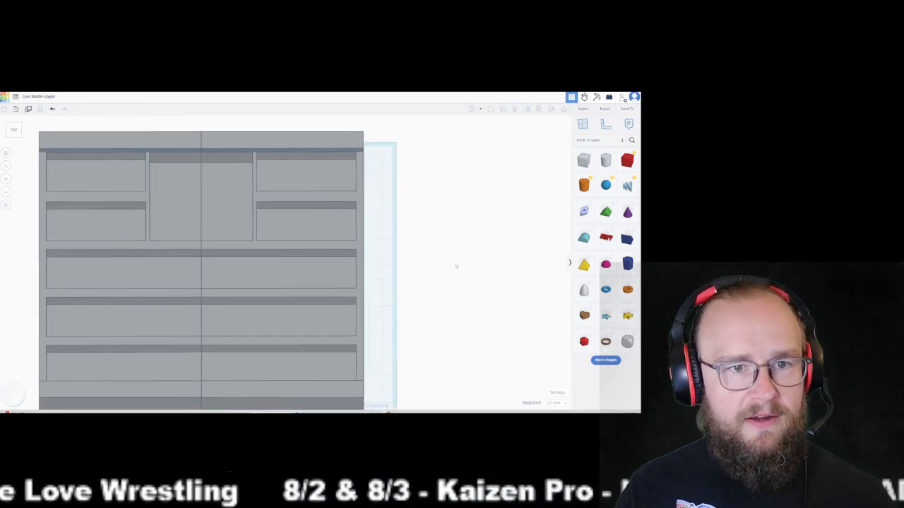
scroll(456, 266, "up", 2)
scroll(456, 266, "down", 3)
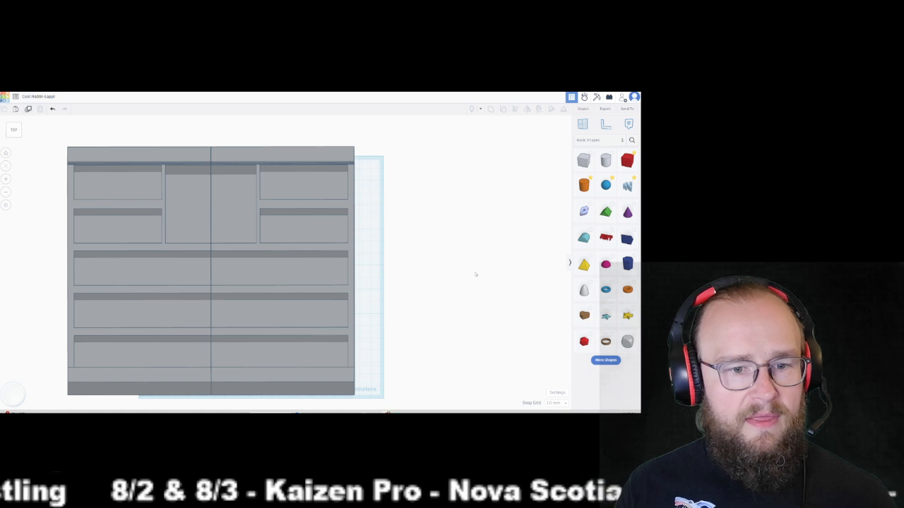
middle_click_drag(458, 262, 460, 252)
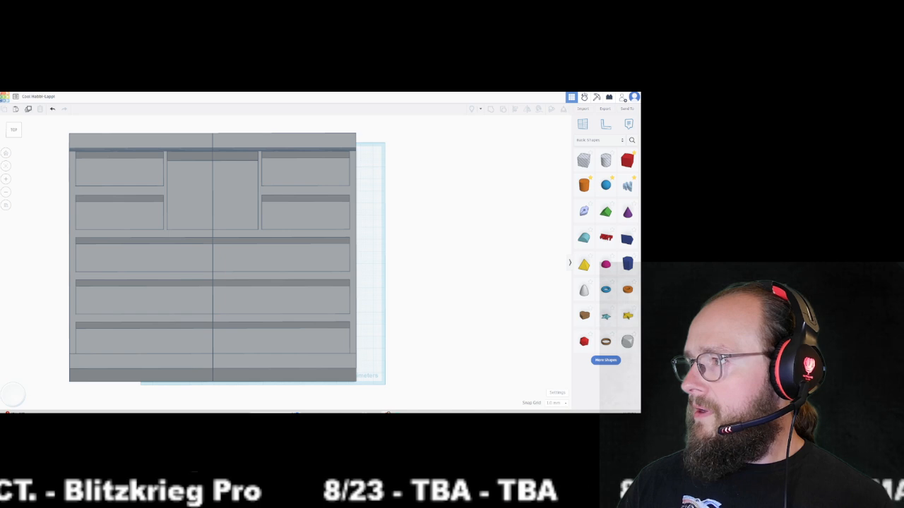
left_click_drag(640, 142, 313, 113)
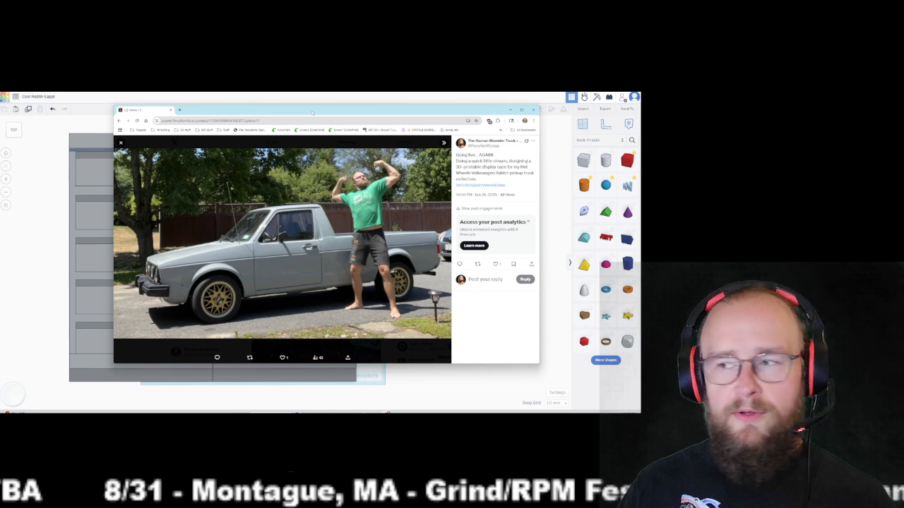
left_click_drag(312, 113, 640, 120)
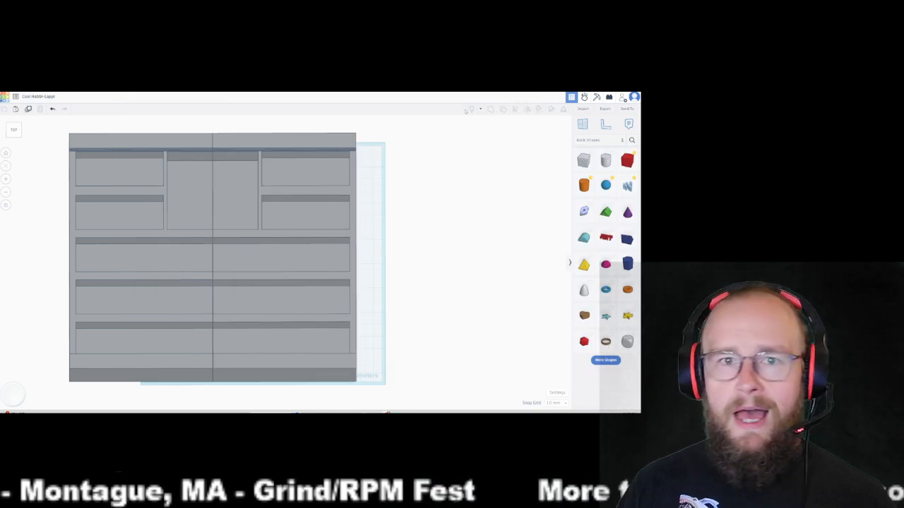
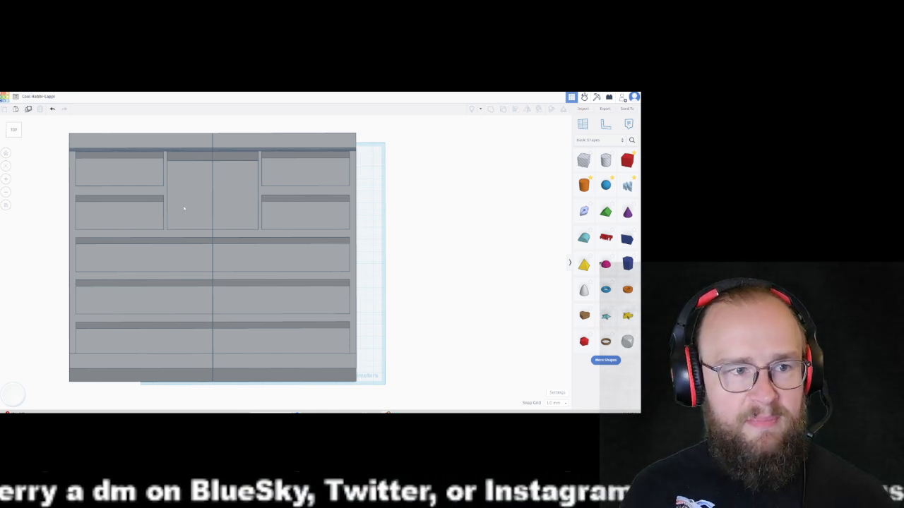
right_click_drag(324, 288, 278, 256)
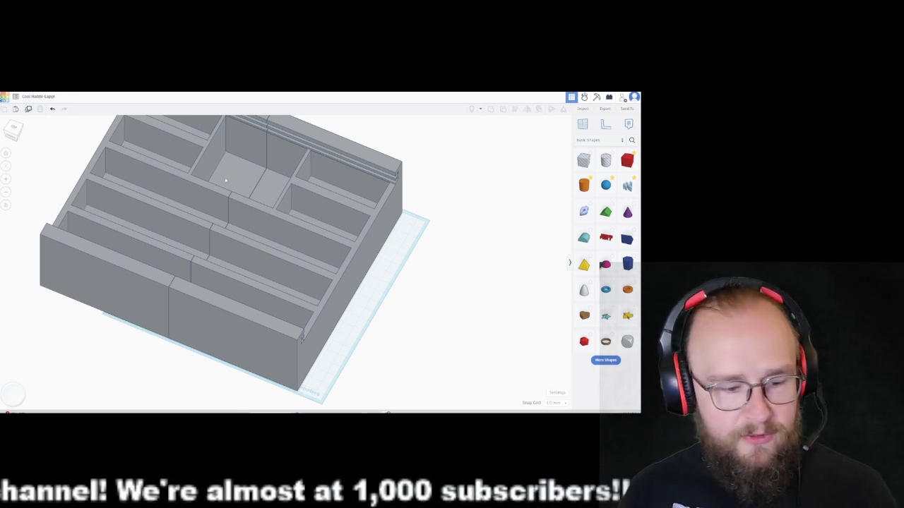
scroll(322, 237, "down", 3)
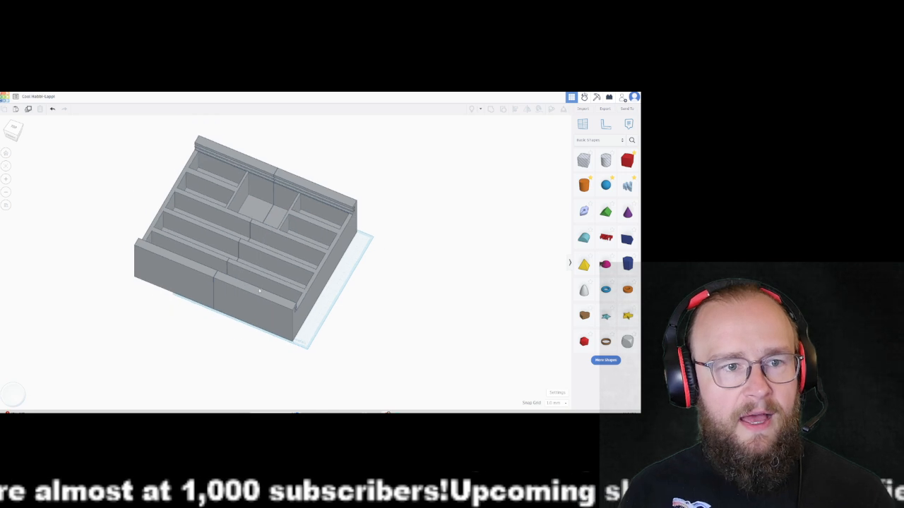
right_click_drag(349, 292, 360, 227)
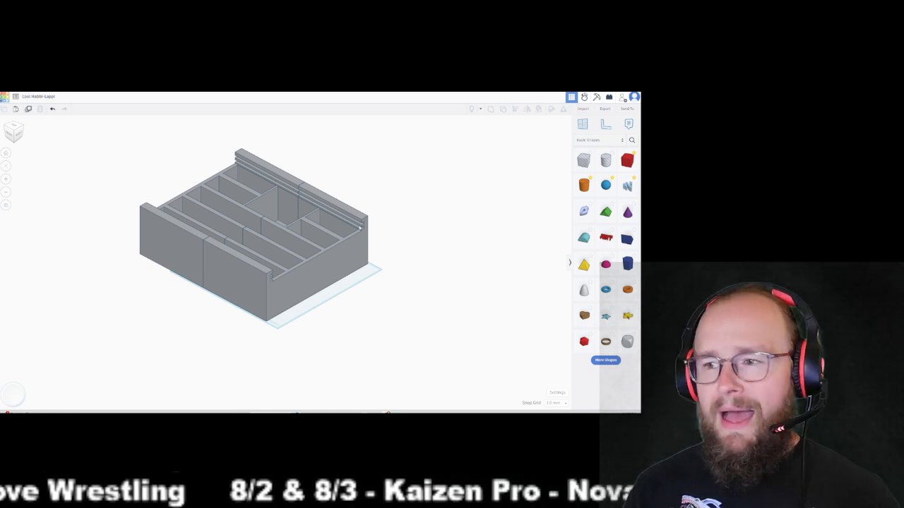
- Shift the mirrored tray half about 4 mm away from the original to leave a gap between them
right_click_drag(206, 328, 289, 344)
left_click(214, 303)
key("Left")
key("Left")
key("Left")
key("Left")
left_click(303, 363)
right_click_drag(359, 339, 366, 339)
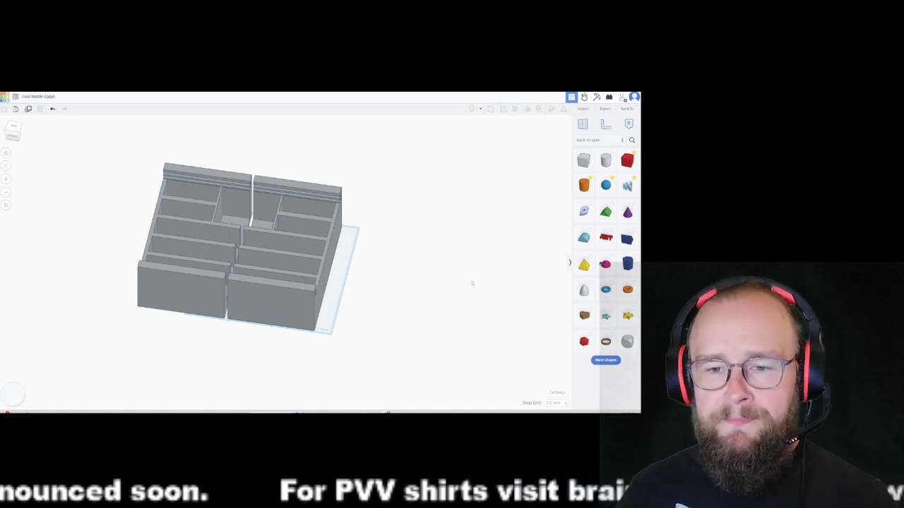
- Add a cylinder beside the original tray and raise its number of sides to the maximum
scroll(402, 279, "up", 3)
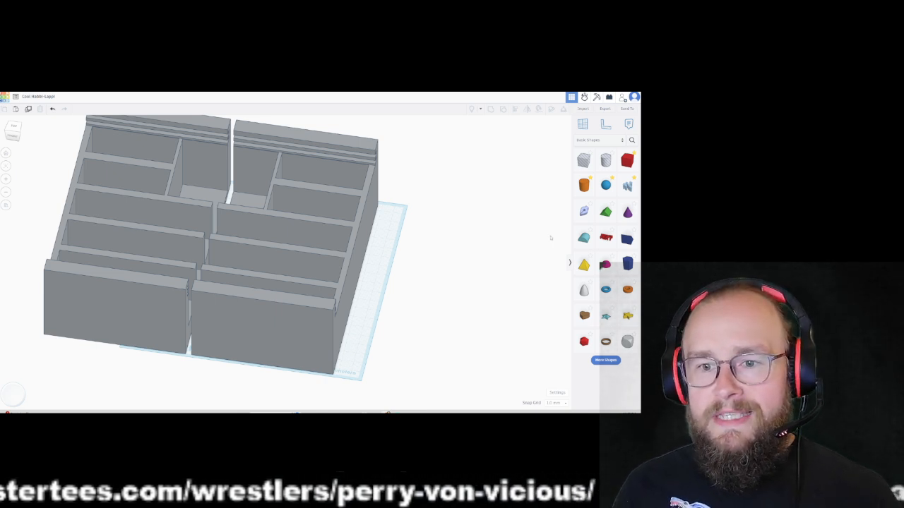
left_click(584, 185)
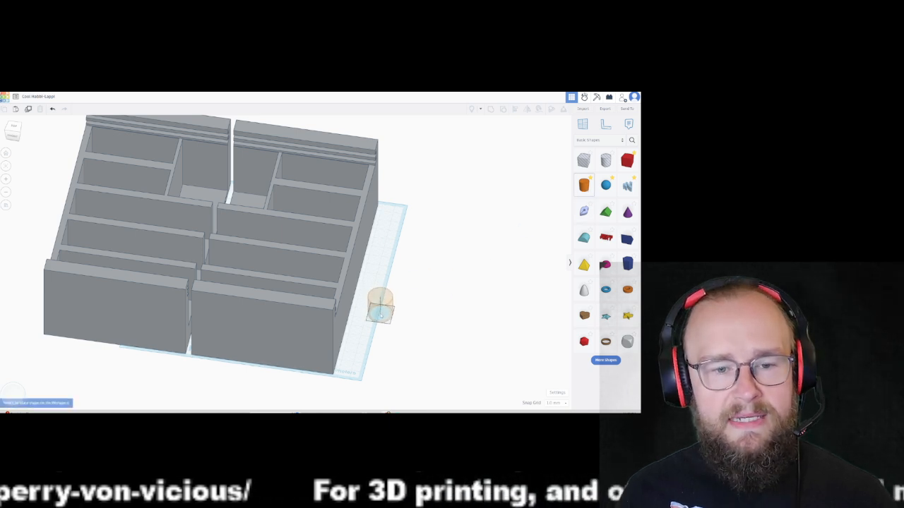
left_click(380, 306)
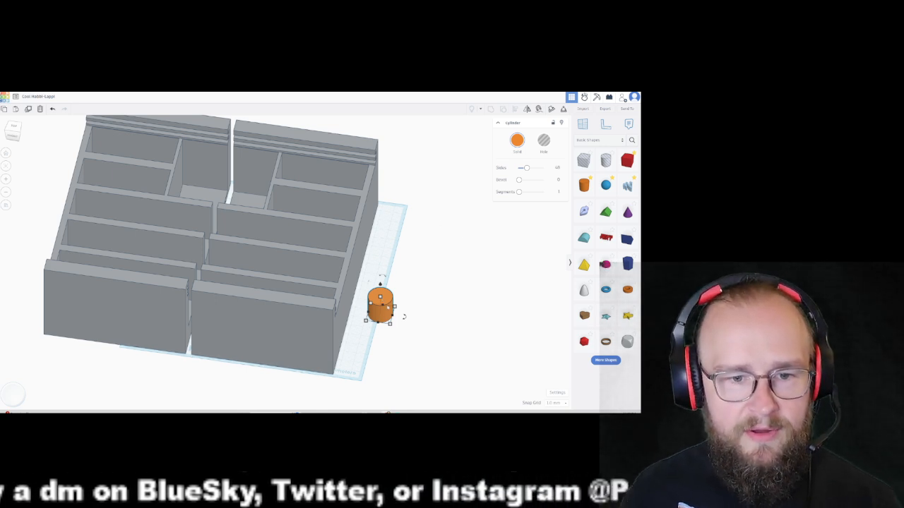
left_click_drag(526, 167, 567, 170)
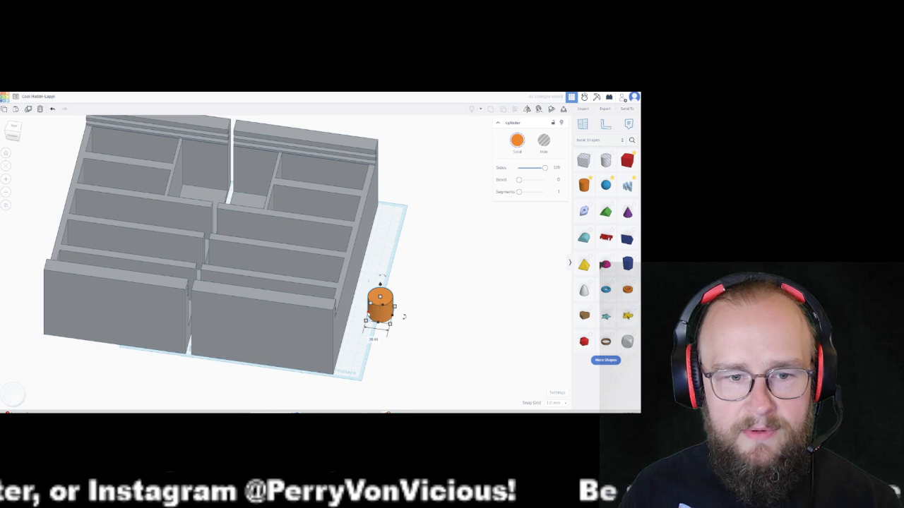
- Set the cylinder's width and length to 7 mm each, keeping its height
left_click(374, 339)
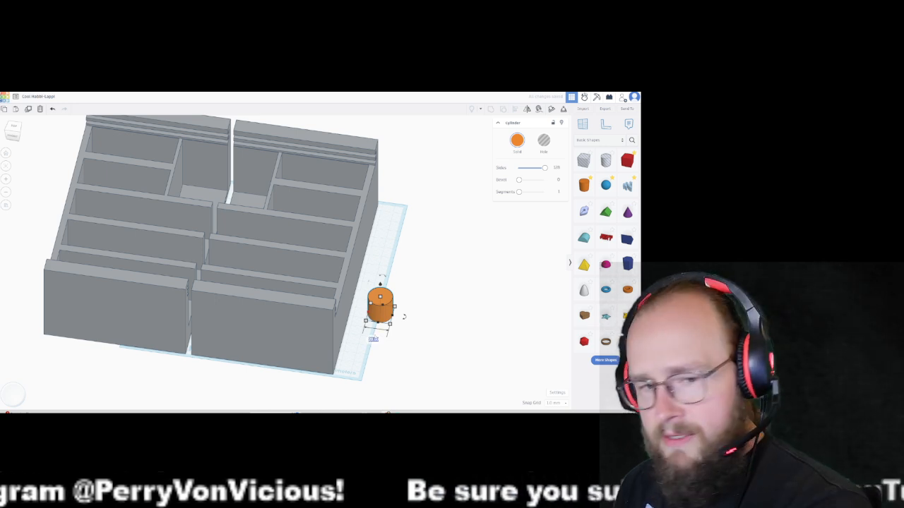
type("7")
key("Return")
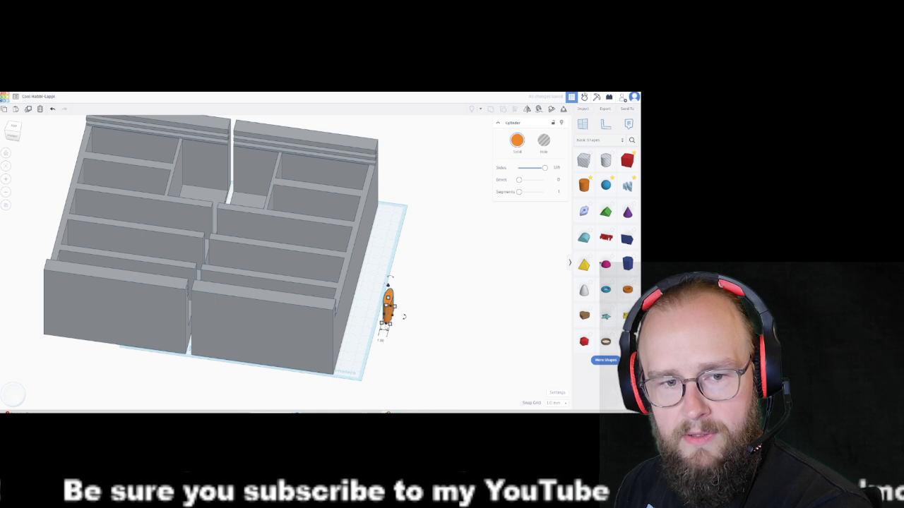
left_click(416, 318)
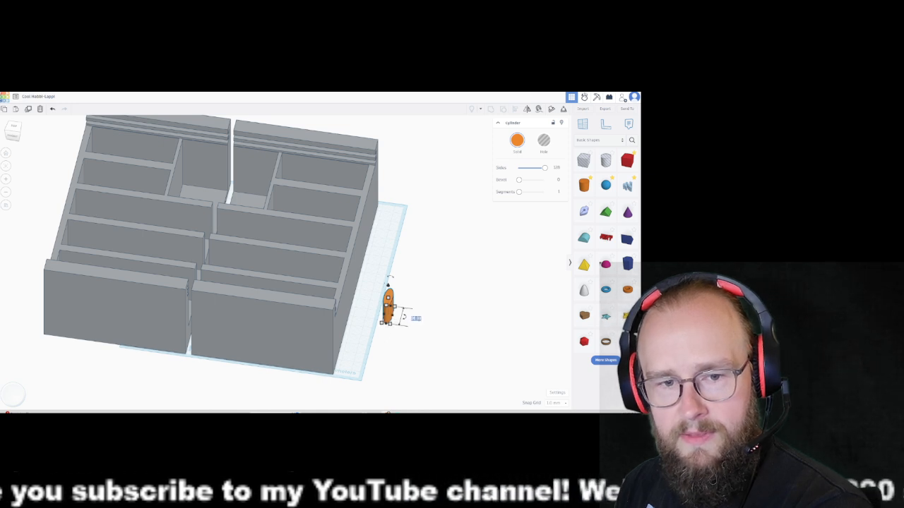
type("7")
key("Return")
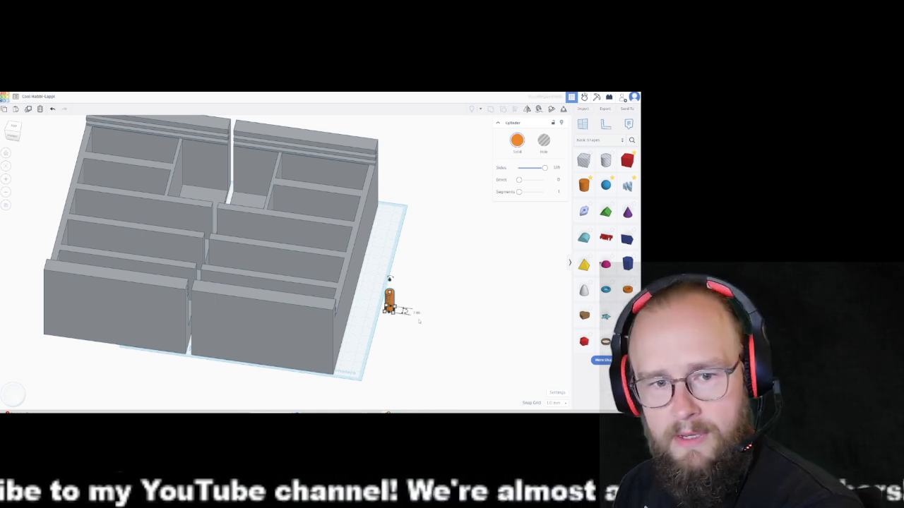
left_click(423, 327)
- Add a sphere beside the cylinder, raise its steps to the maximum and scale it uniformly to about 8 mm
right_click_drag(423, 329, 427, 311)
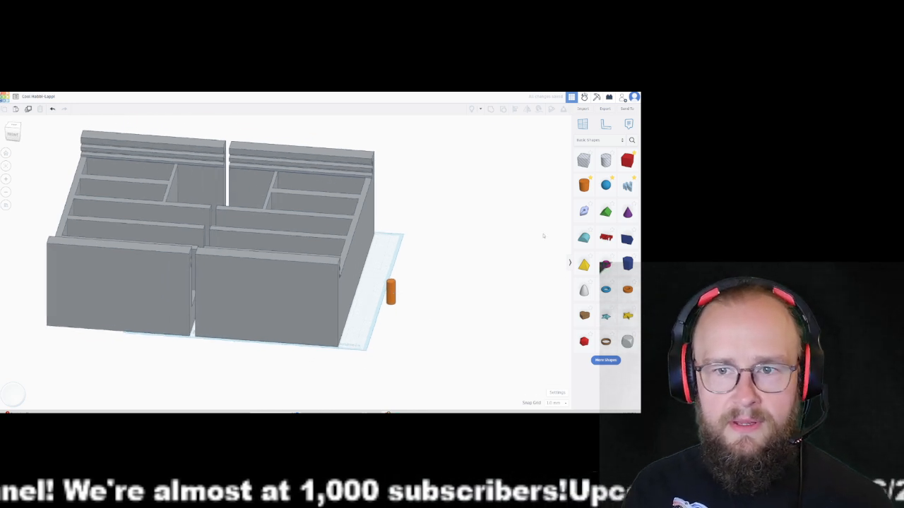
left_click(606, 185)
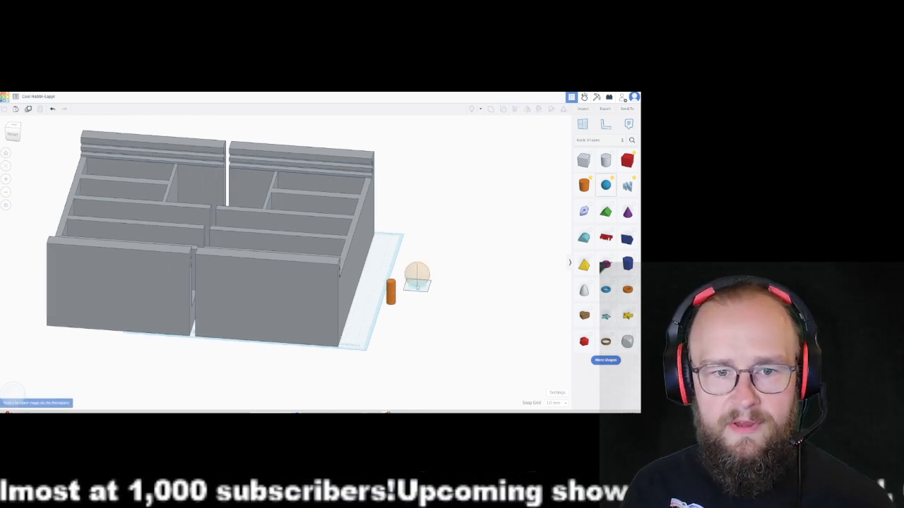
left_click(417, 285)
left_click_drag(526, 167, 544, 167)
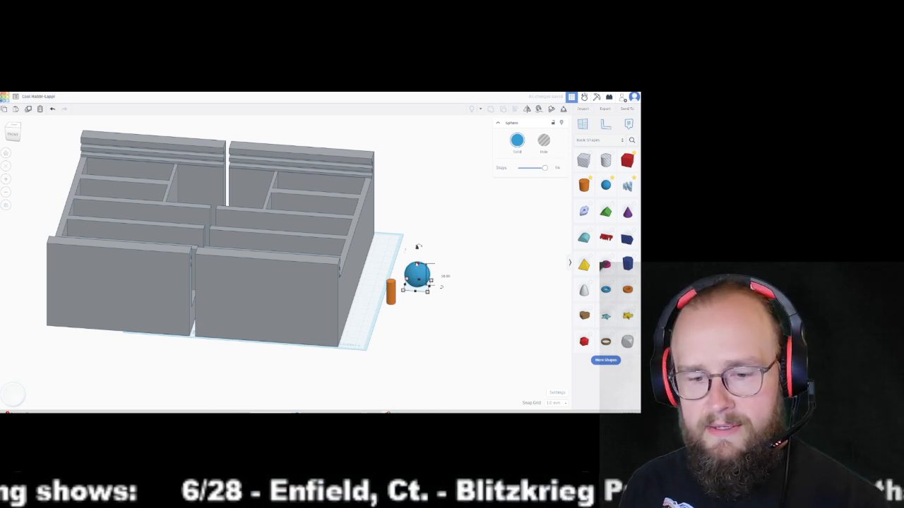
left_click_drag(416, 263, 417, 278)
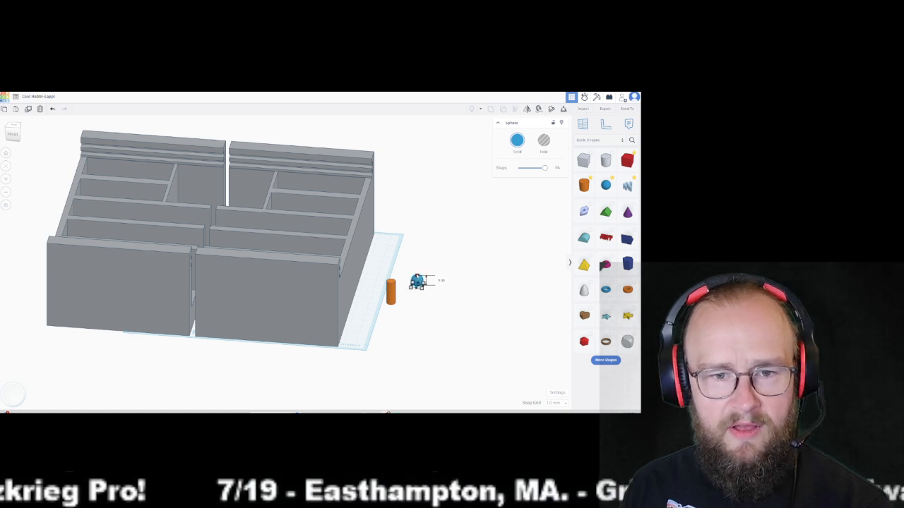
left_click_drag(417, 278, 416, 279)
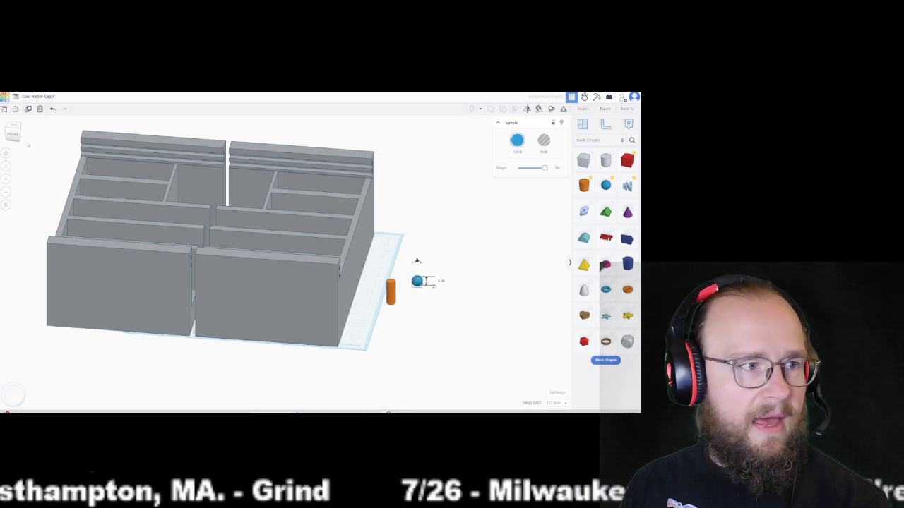
- Move the sphere onto the slim cylinder so that the two overlap when seen from above
left_click(12, 133)
left_click(395, 275)
left_click(6, 167)
right_click_drag(374, 216, 377, 226)
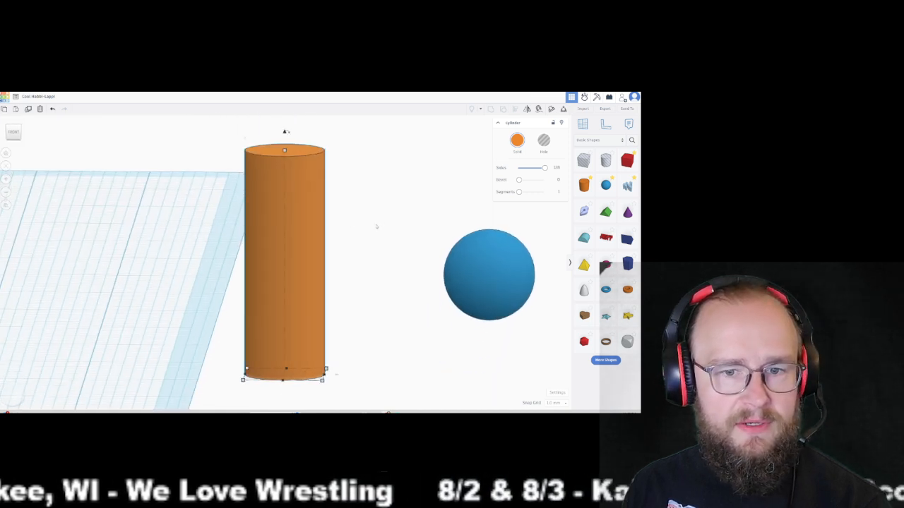
left_click_drag(19, 134, 19, 164)
left_click(14, 131)
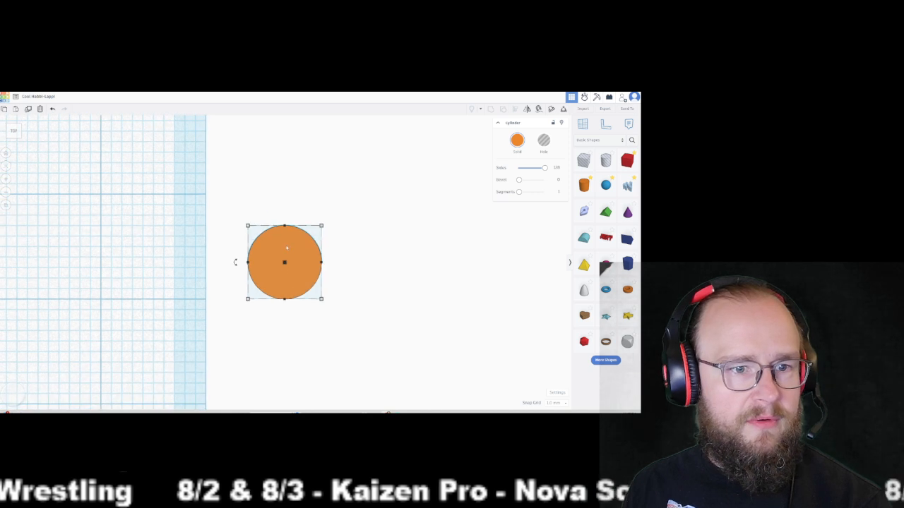
scroll(288, 249, "down", 3)
left_click_drag(606, 185, 293, 263)
- Set the snap grid to 0.1 mm and nudge the sphere until it is concentric with the cylinder
left_click(556, 402)
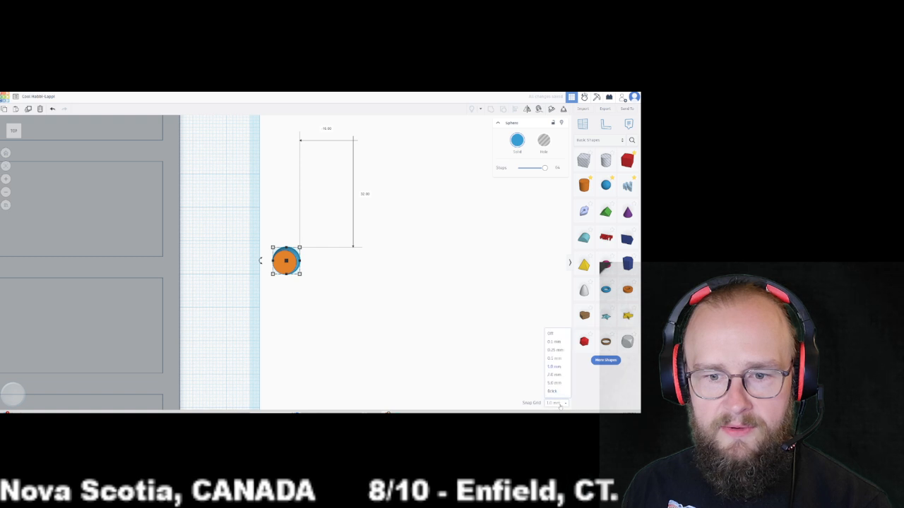
left_click(554, 342)
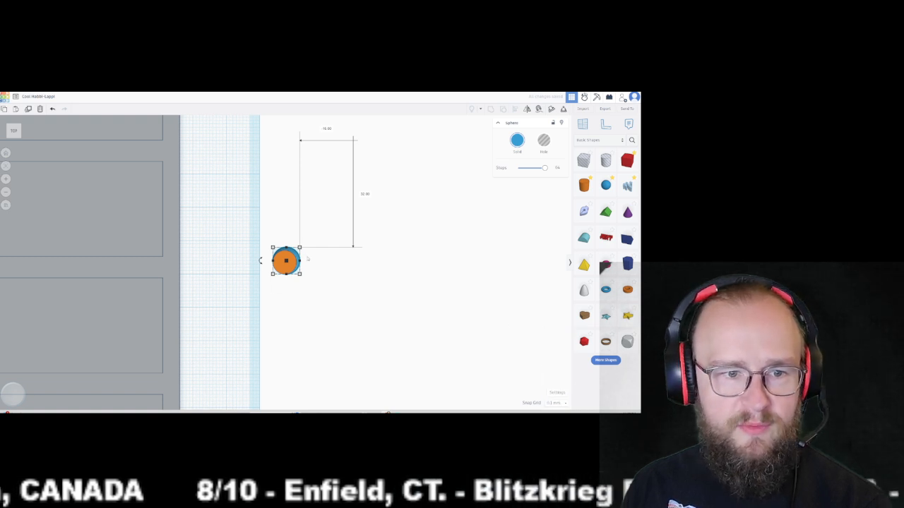
key("Left")
key("Left")
key("Left")
key("Left")
key("Left")
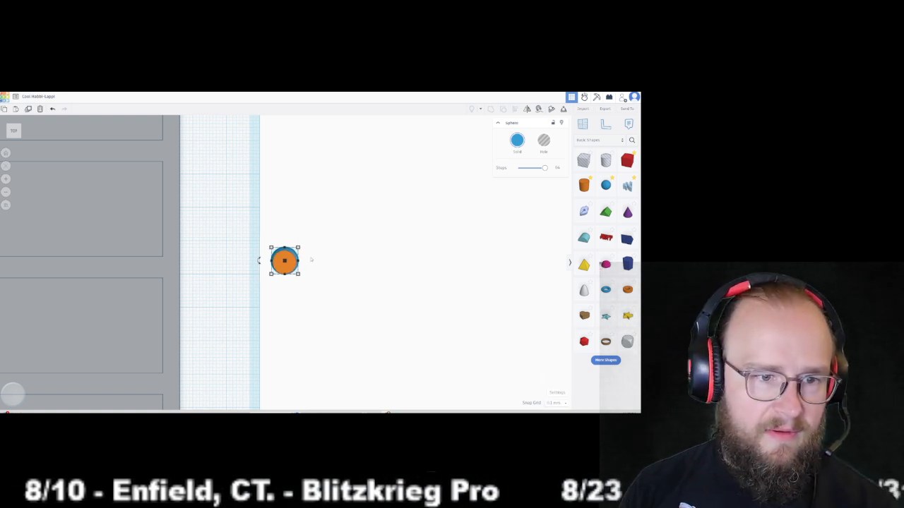
key("Down")
key("Down")
key("Down")
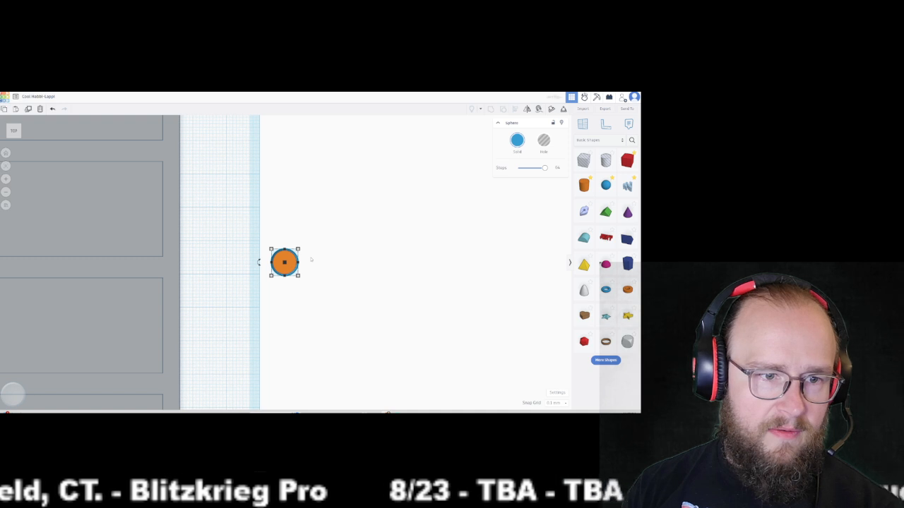
key("Right")
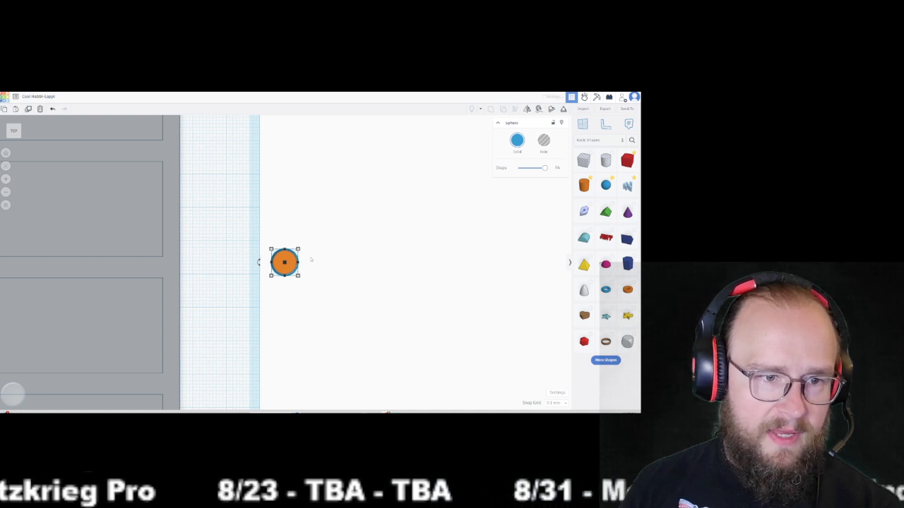
right_click_drag(258, 263, 309, 275)
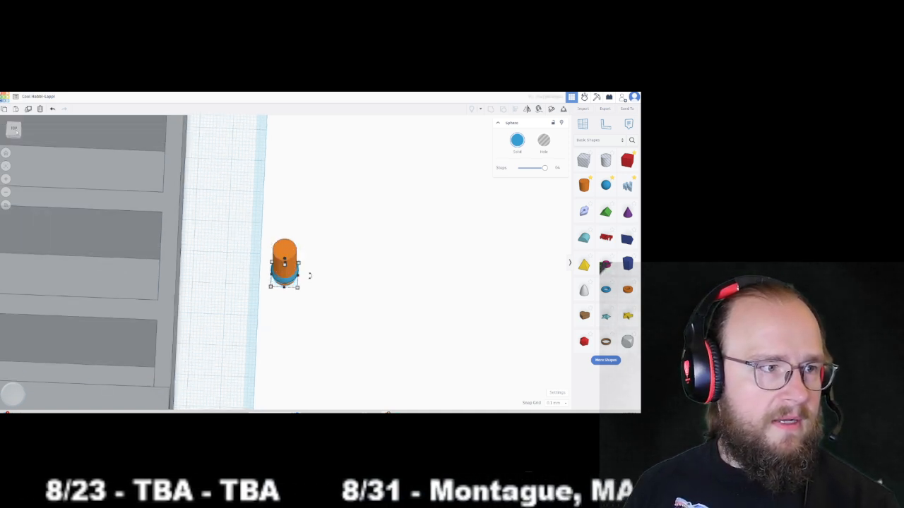
- Raise the sphere to the upper end of the cylinder so that it forms a domed head for the pin
left_click(15, 137)
left_click_drag(284, 250, 284, 198)
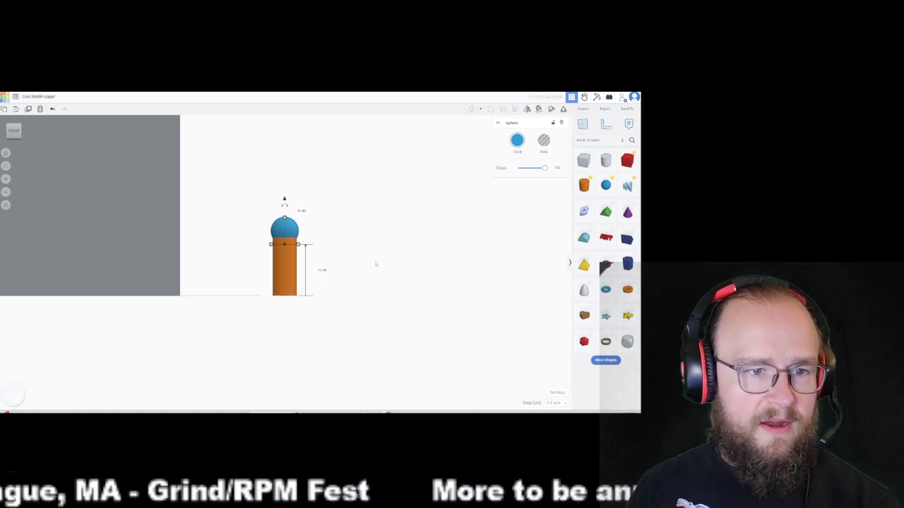
right_click_drag(399, 272, 311, 261)
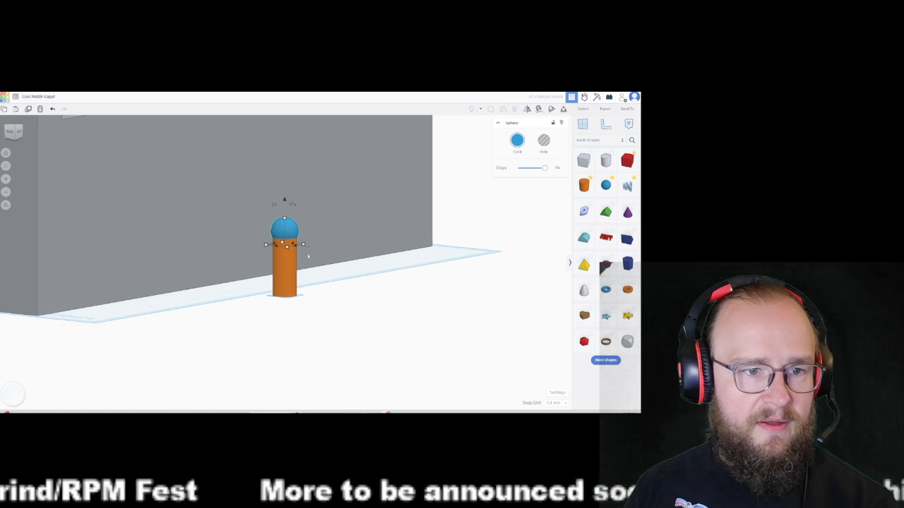
left_click_drag(285, 201, 285, 196)
left_click(369, 306)
right_click_drag(274, 318, 335, 331)
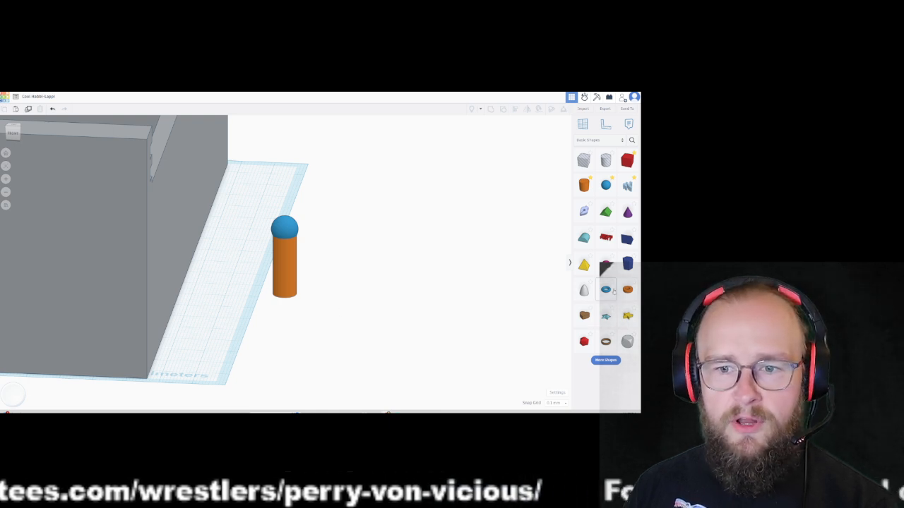
- Add a torus scaled uniformly to about 9.6 mm, centre it on the pin and raise it around the domed head as a collar
scroll(340, 309, "down", 2)
left_click_drag(608, 289, 329, 315)
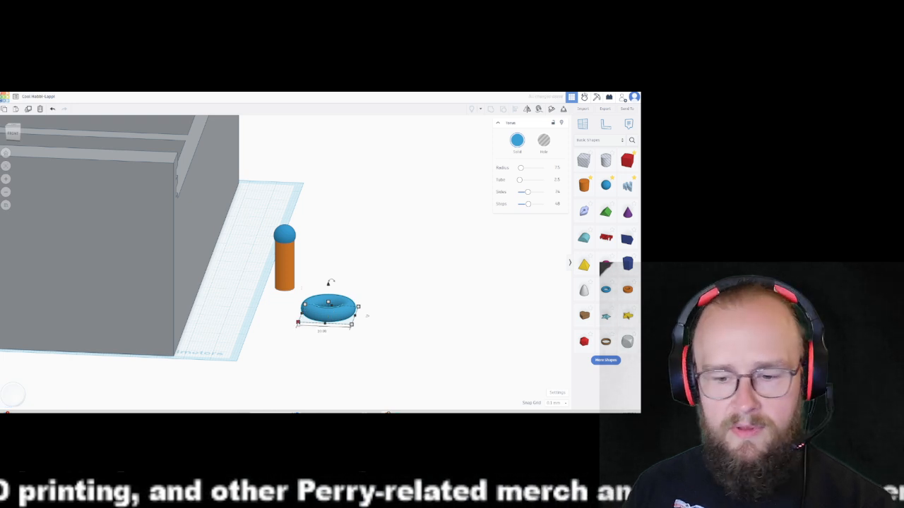
left_click_drag(297, 322, 330, 314)
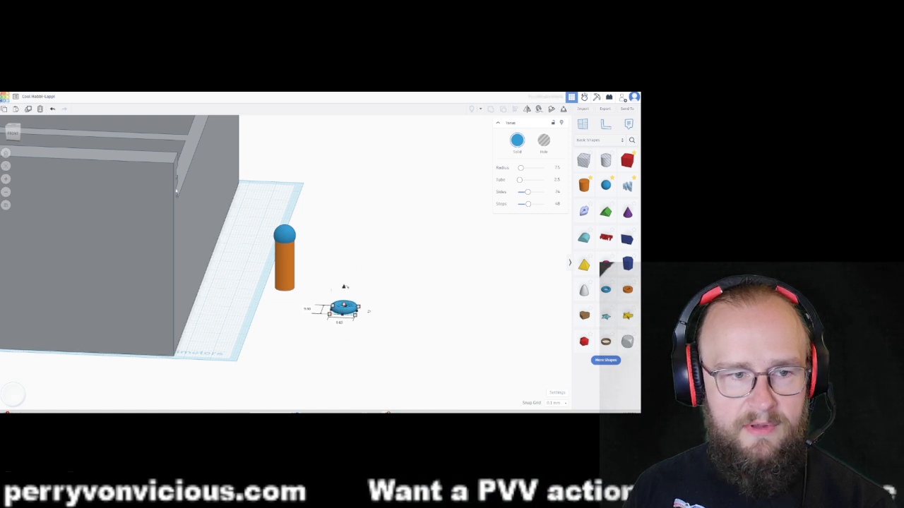
left_click(11, 122)
left_click_drag(355, 334, 288, 273)
right_click_drag(288, 273, 291, 216)
left_click(18, 137)
left_click_drag(285, 265, 282, 210)
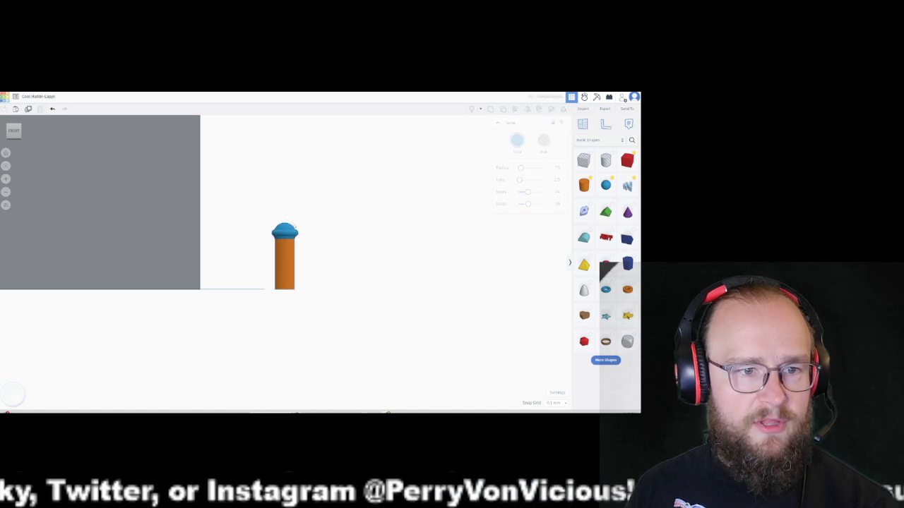
- Group the cylinder, sphere and torus into one pin and colour it light tan
left_click(293, 267)
key("ctrl+g")
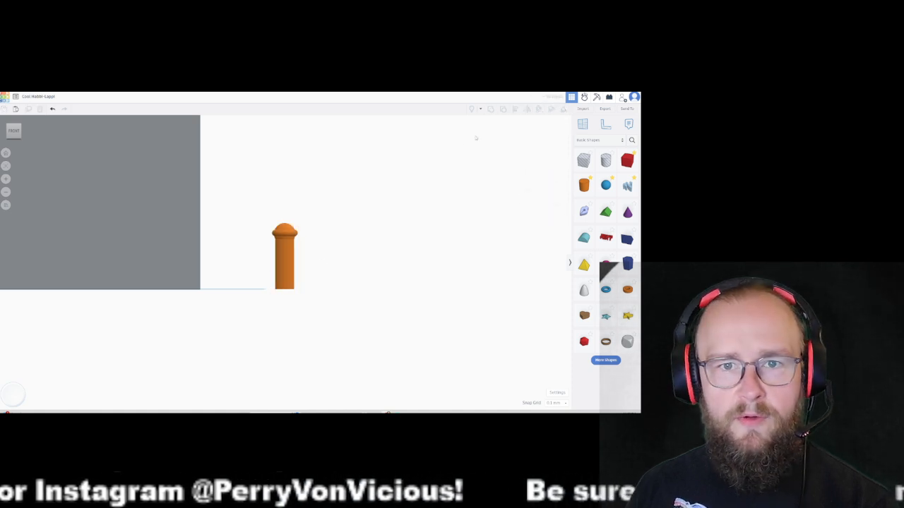
left_click(520, 144)
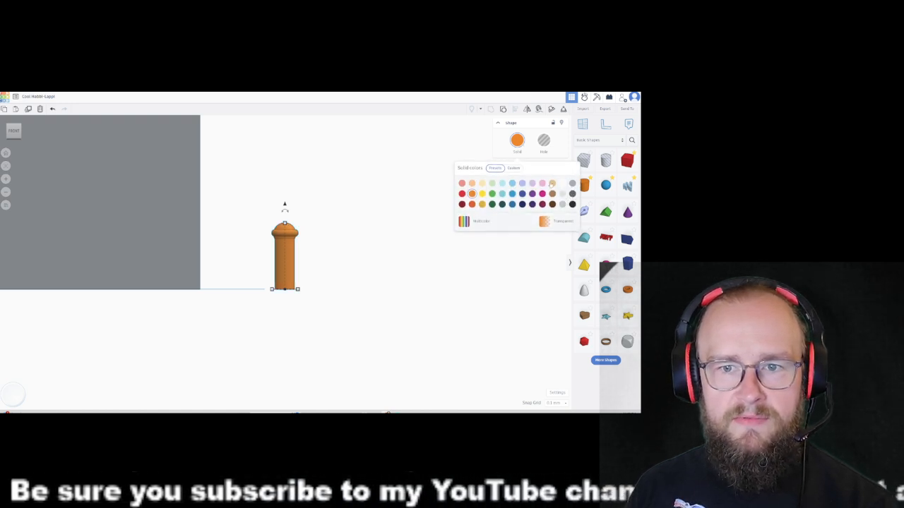
left_click(552, 183)
right_click_drag(406, 286, 311, 256)
scroll(386, 317, "down", 3)
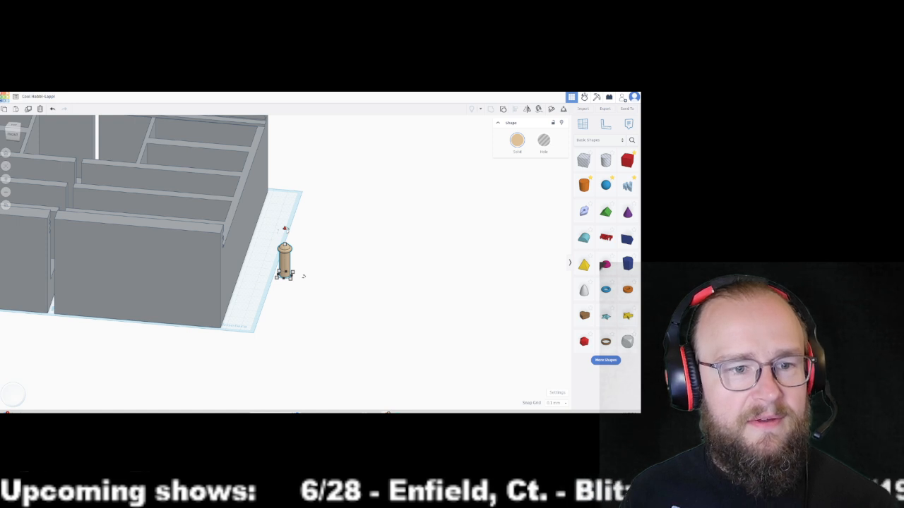
left_click_drag(285, 229, 285, 231)
left_click(355, 290)
- Delete the left half of the tray, keeping the right half and the pin
scroll(346, 285, "down", 1)
scroll(348, 293, "down", 2)
right_click_drag(376, 321, 368, 333)
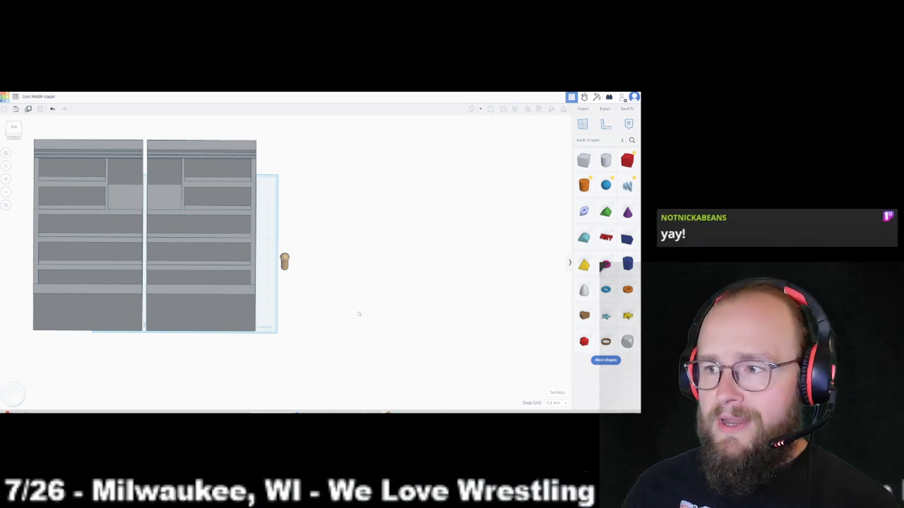
right_click_drag(363, 326, 392, 295)
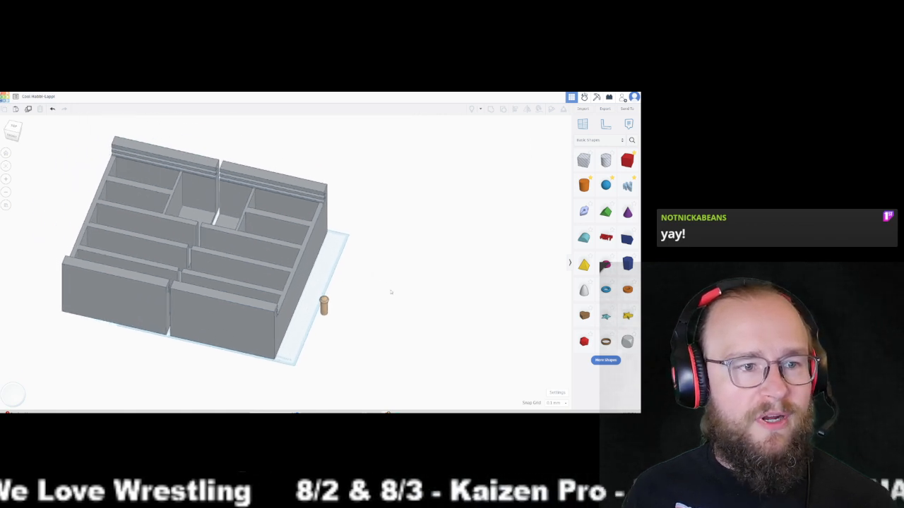
left_click(122, 233)
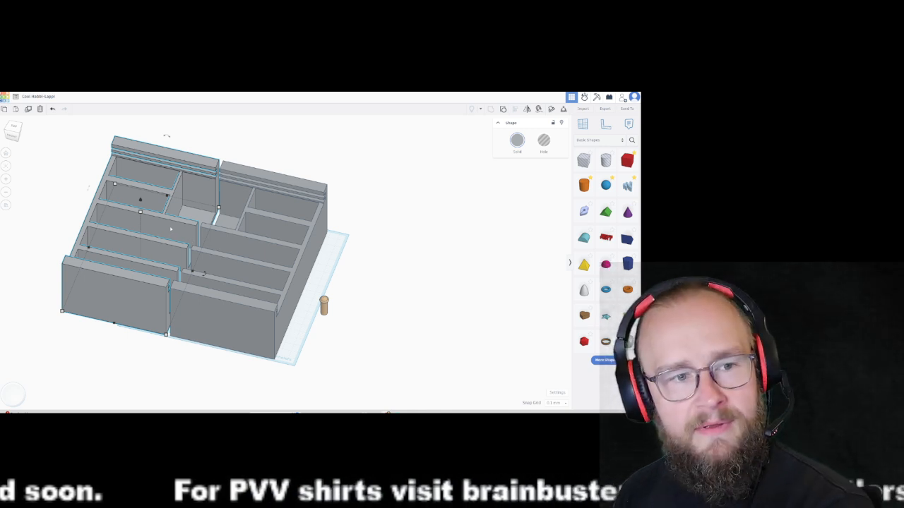
key("Delete")
- Ungroup the remaining tray half and widen the two short rear compartment holes slightly towards the square compartment
left_click(280, 256)
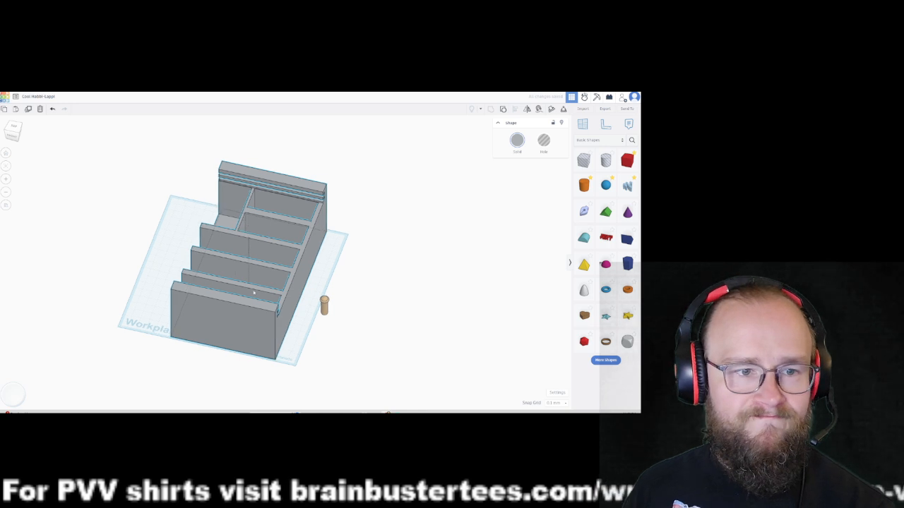
right_click_drag(248, 292, 320, 293)
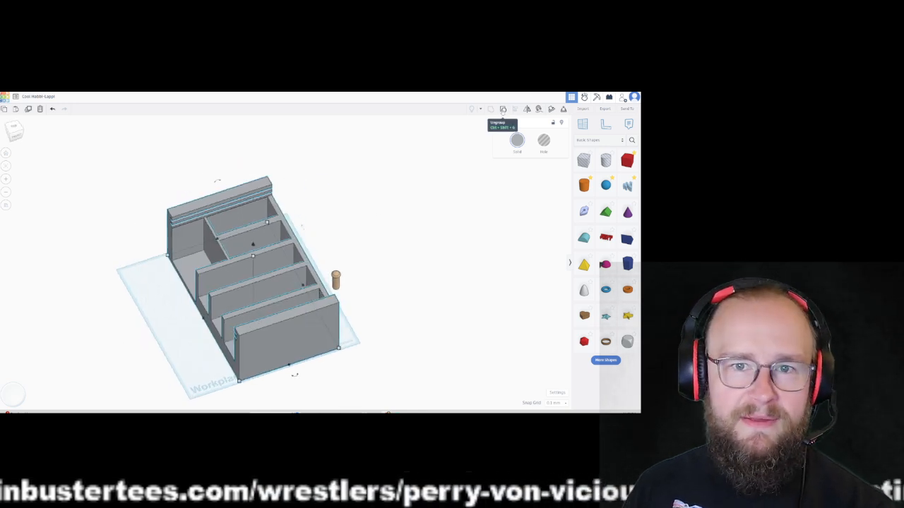
left_click(503, 111)
left_click(455, 279)
left_click(256, 201)
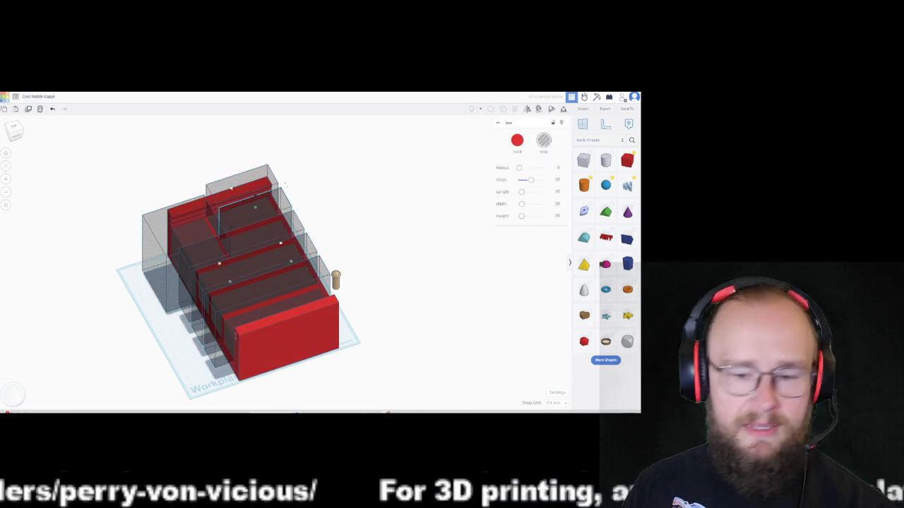
left_click(221, 217, "shift")
left_click_drag(213, 246, 213, 265)
left_click(159, 181)
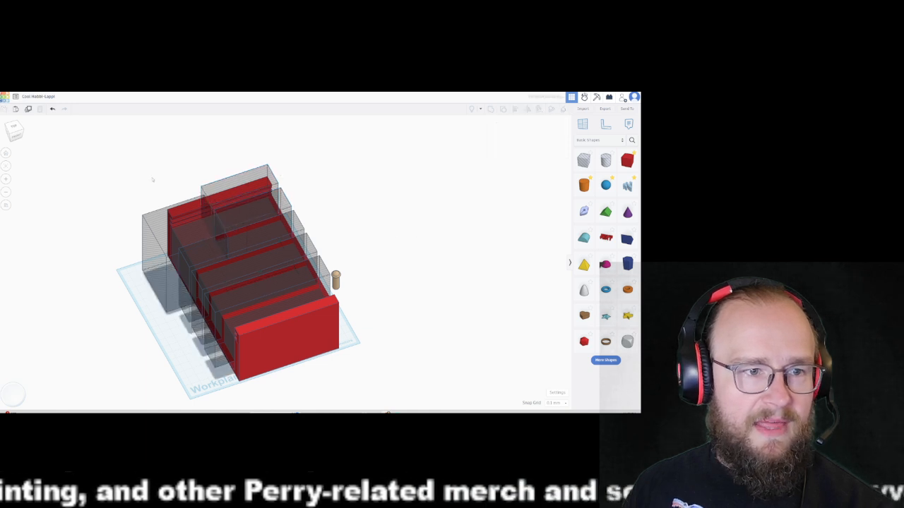
- Regroup the tray body with all its compartment holes into a single half tray
right_click_drag(513, 267, 433, 261)
left_click_drag(206, 140, 254, 325)
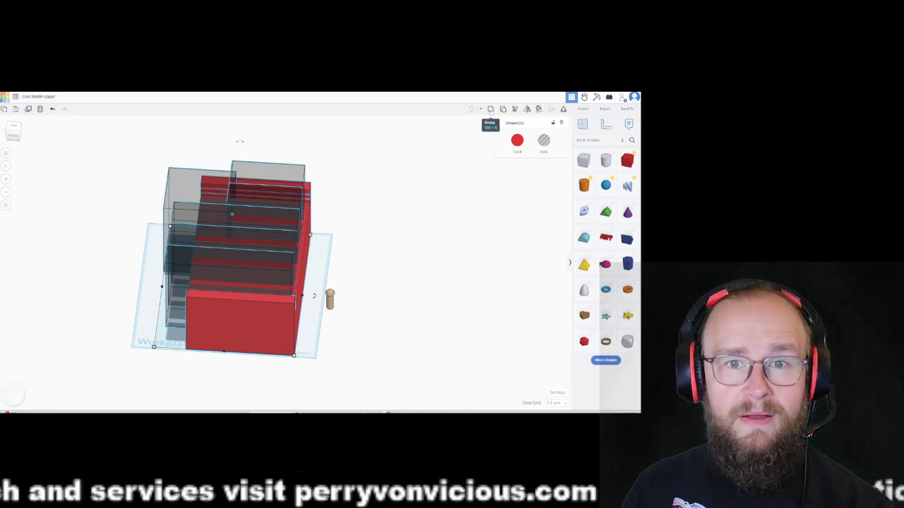
left_click(490, 109)
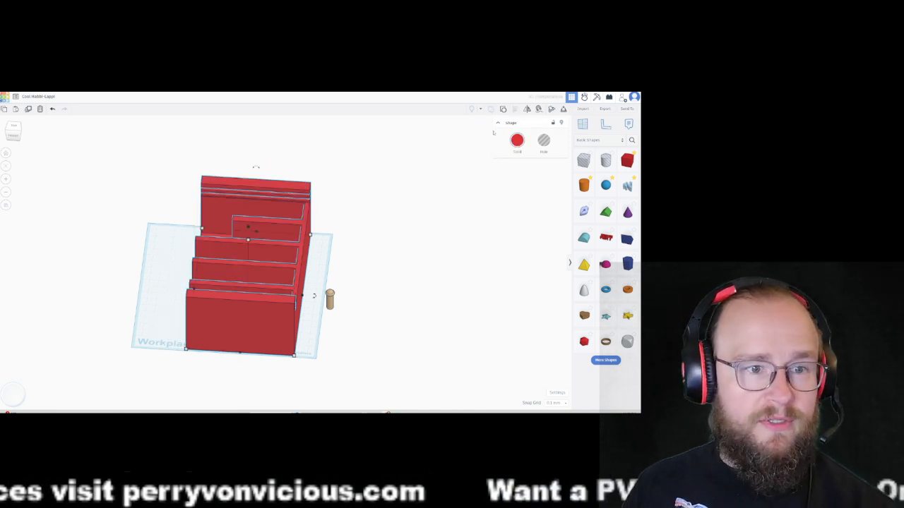
right_click_drag(374, 207, 485, 220)
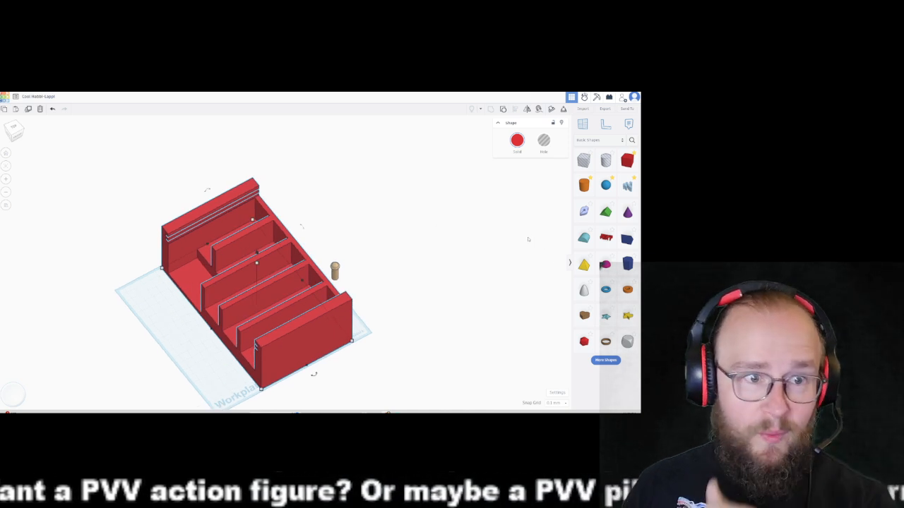
right_click_drag(494, 248, 425, 291)
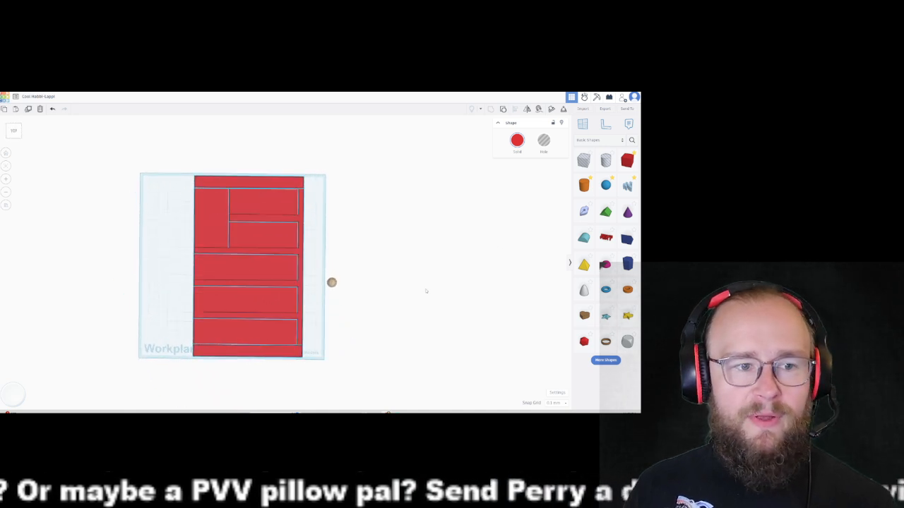
key("ctrl+a")
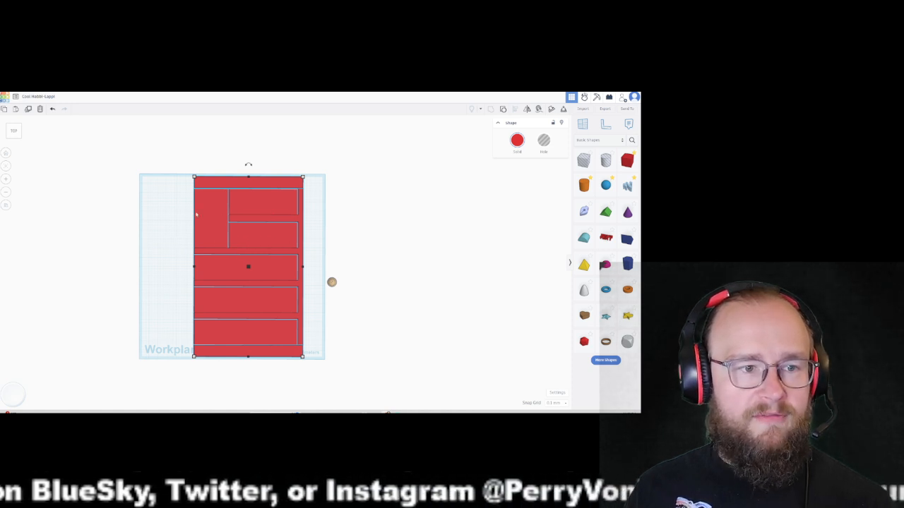
right_click_drag(285, 265, 310, 296)
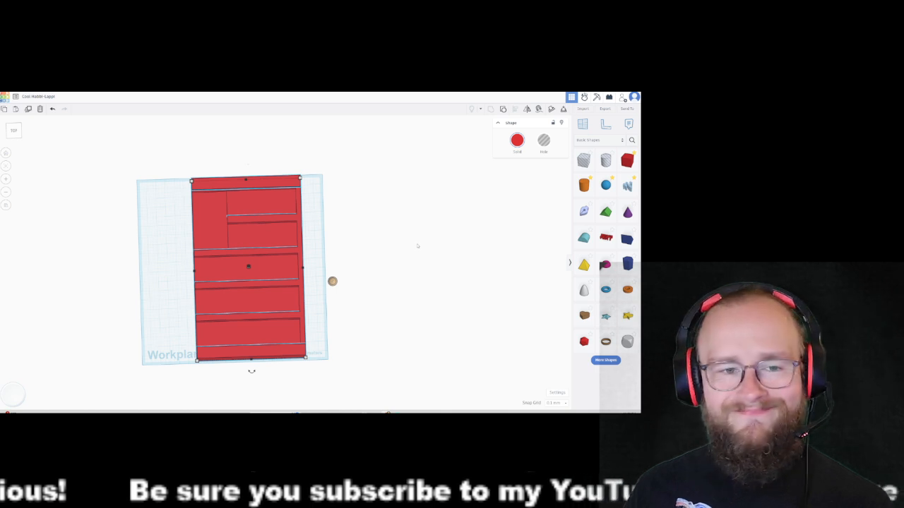
left_click(417, 245)
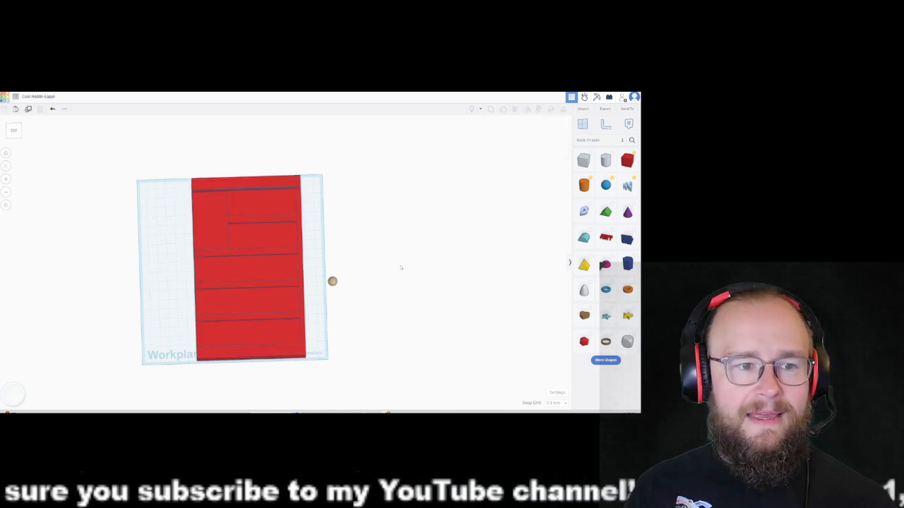
- Add a wedge beside the tray and rotate it so that its triangular profile faces up
right_click_drag(274, 297, 331, 281)
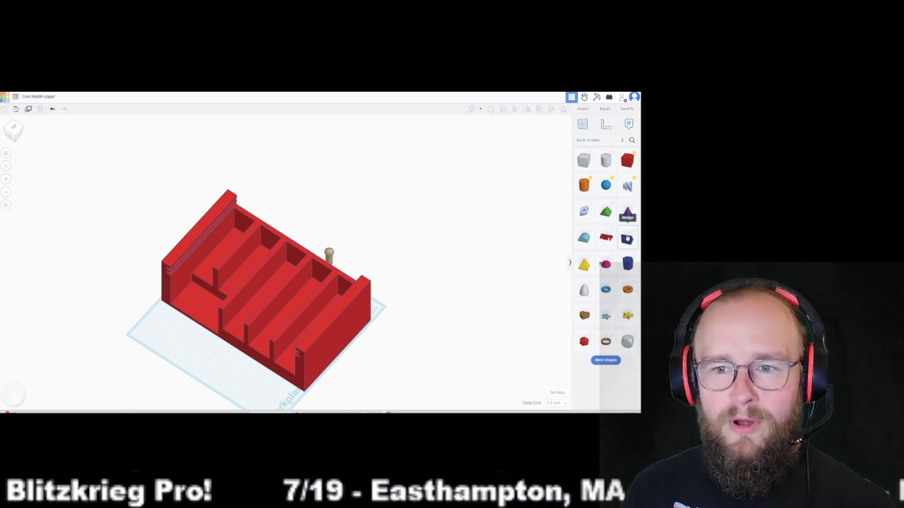
left_click_drag(630, 240, 403, 349)
right_click_drag(506, 339, 397, 340)
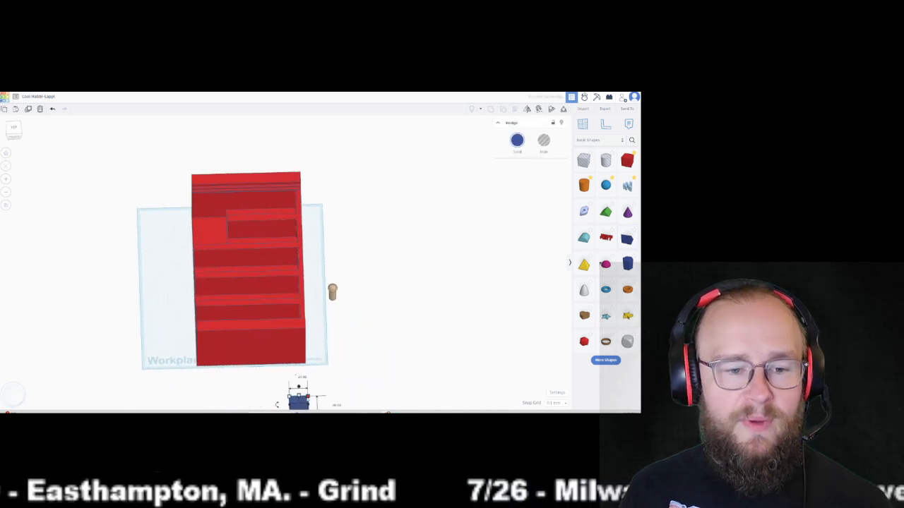
left_click_drag(302, 404, 340, 236)
right_click_drag(369, 282, 410, 267)
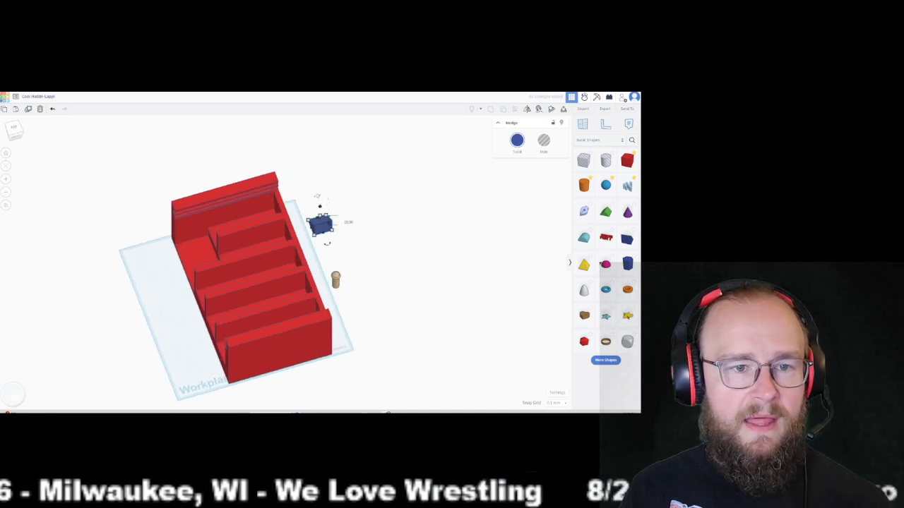
left_click_drag(317, 174, 369, 201)
right_click_drag(399, 253, 366, 281)
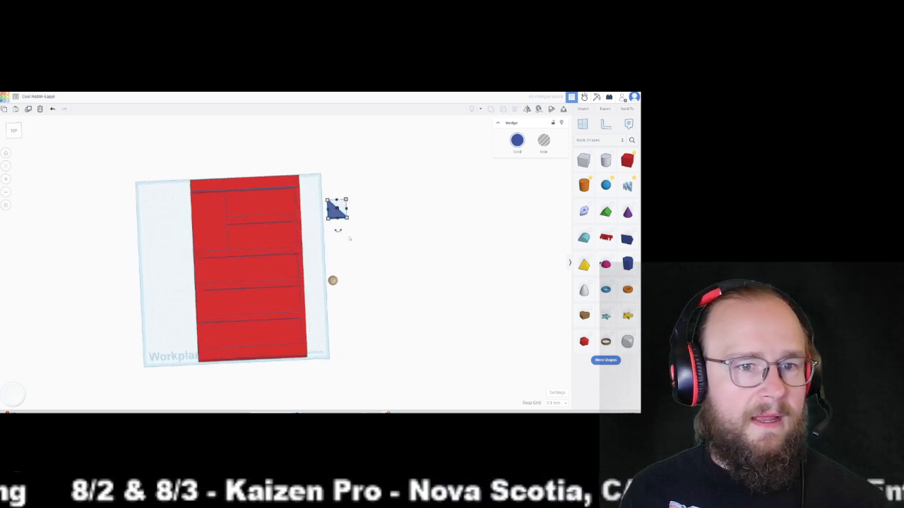
- Move the wedge to the corner where the square compartment's divider meets the cross wall, using a 0.1 mm snap grid
scroll(355, 241, "up", 3)
left_click_drag(321, 205, 200, 239)
left_click(12, 133)
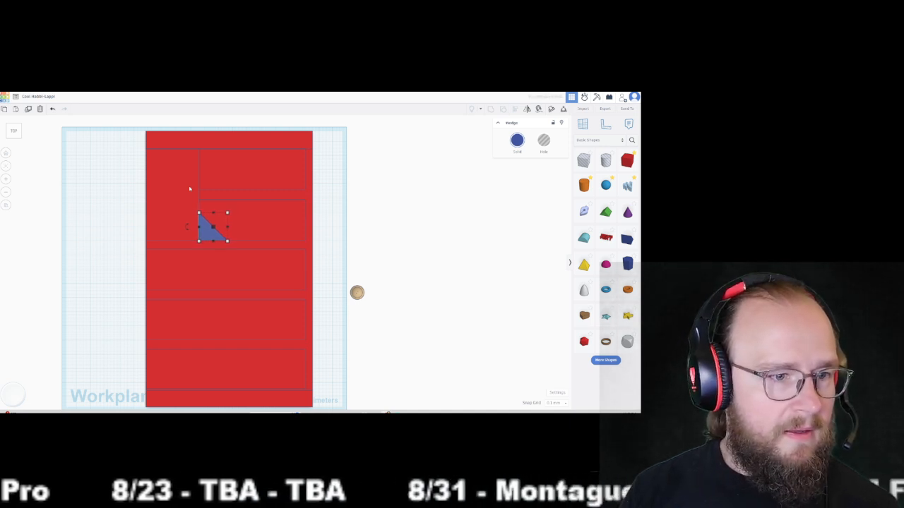
scroll(200, 250, "up", 5)
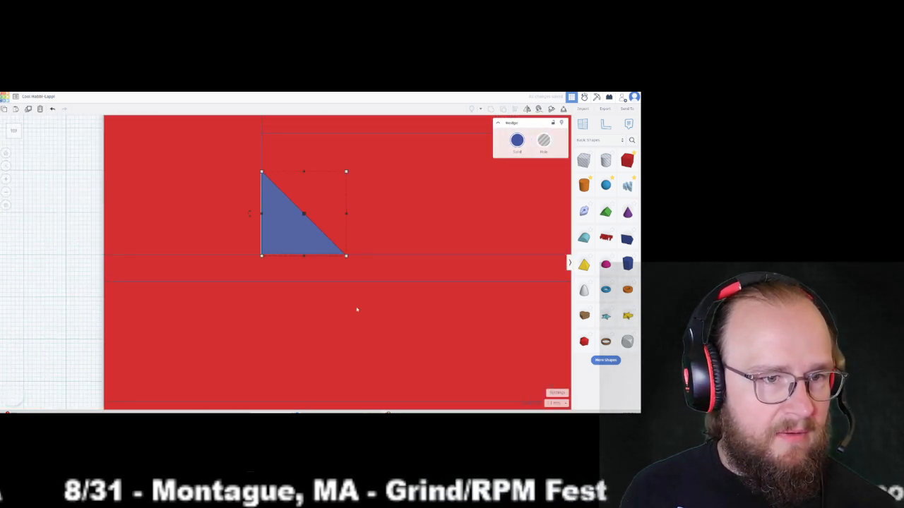
scroll(335, 304, "up", 3)
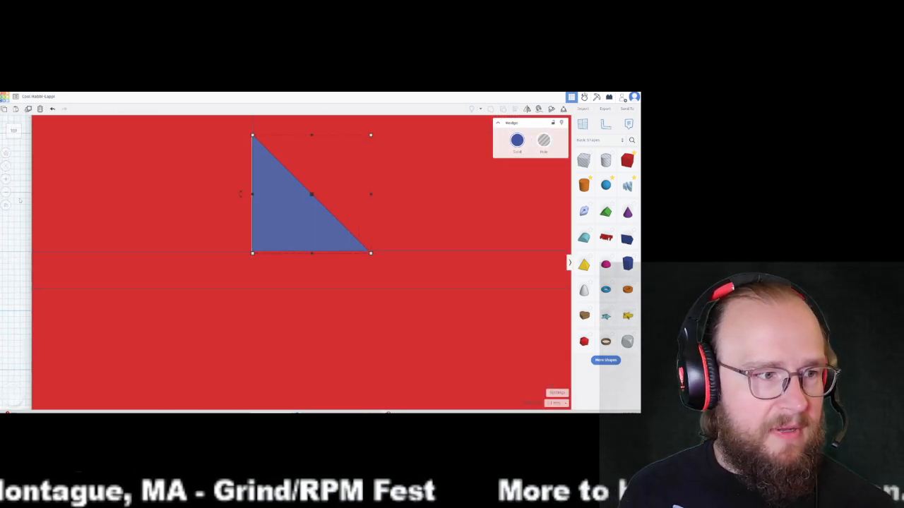
left_click(19, 201)
left_click(313, 224)
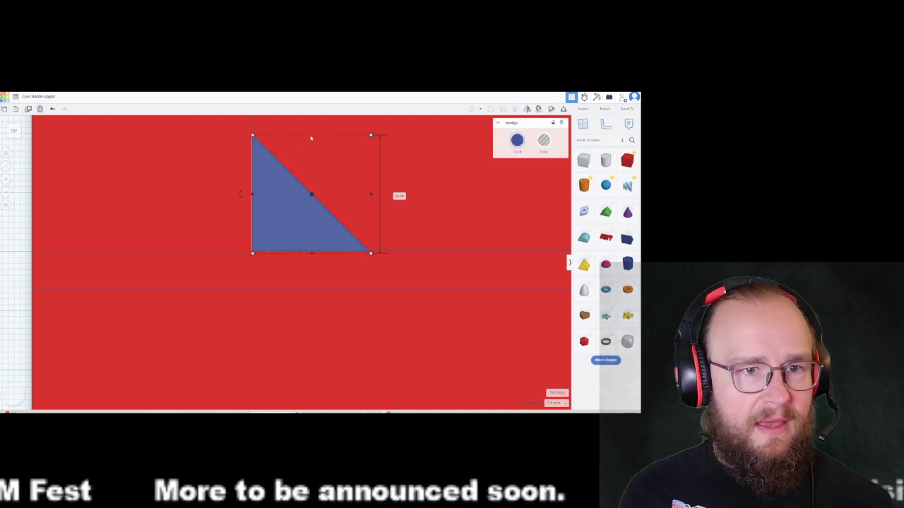
- Shrink the wedge's triangular footprint to about 3 by 2 mm, keeping its right-angled corner in place
left_click_drag(371, 197, 271, 202)
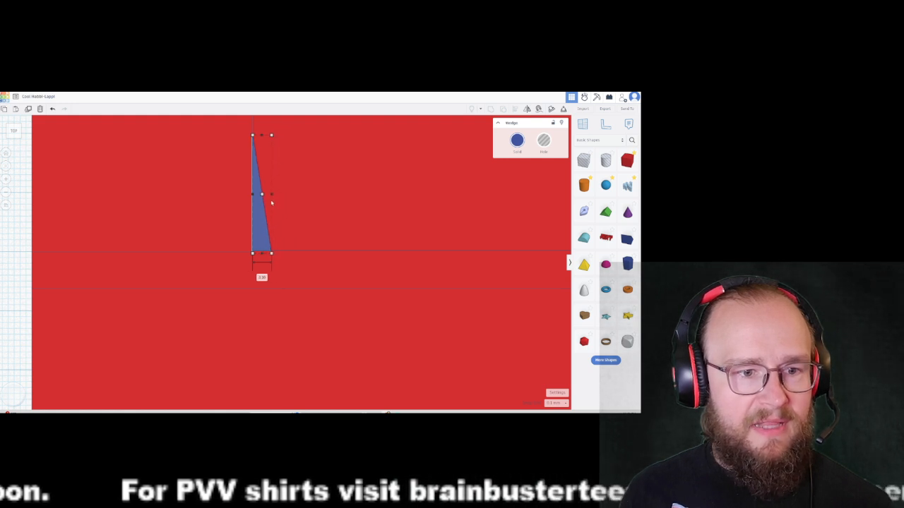
left_click_drag(261, 137, 261, 243)
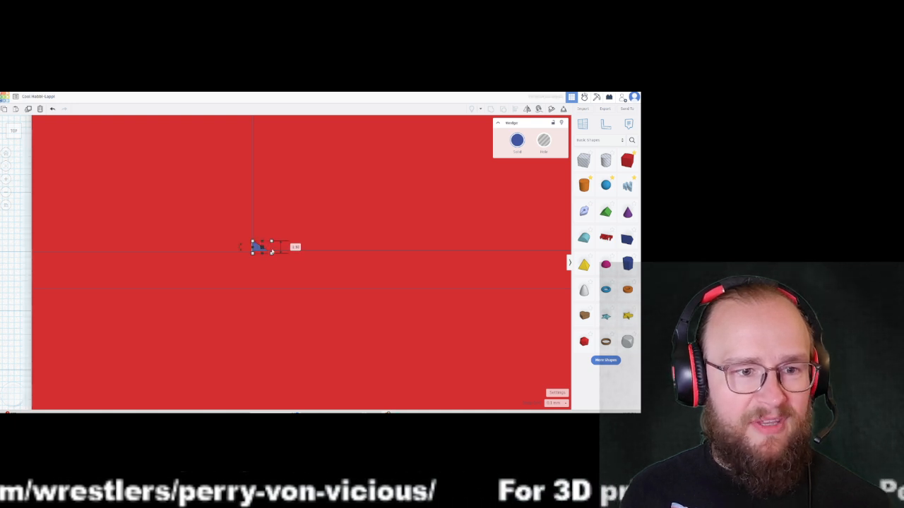
mouse_move(305, 277)
right_mouse_down()
mouse_move(315, 269)
mouse_move(307, 283)
right_mouse_up()
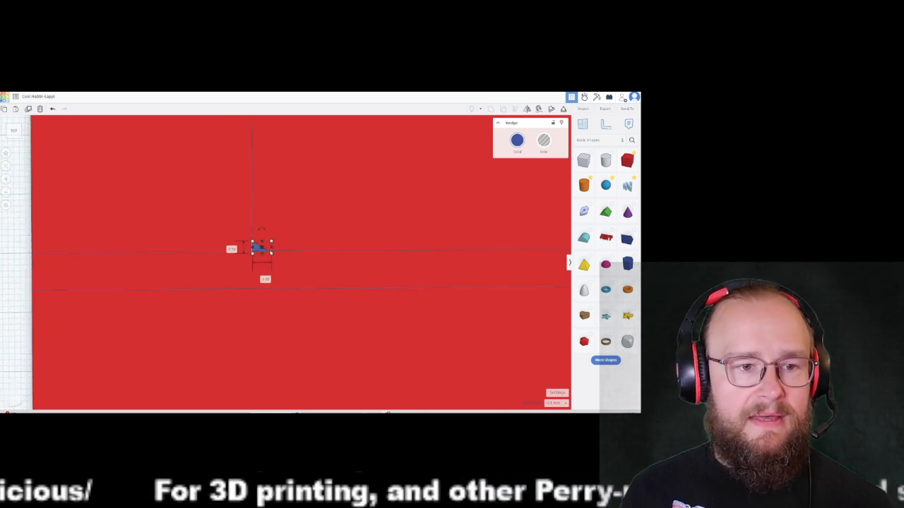
right_click_drag(196, 293, 279, 280)
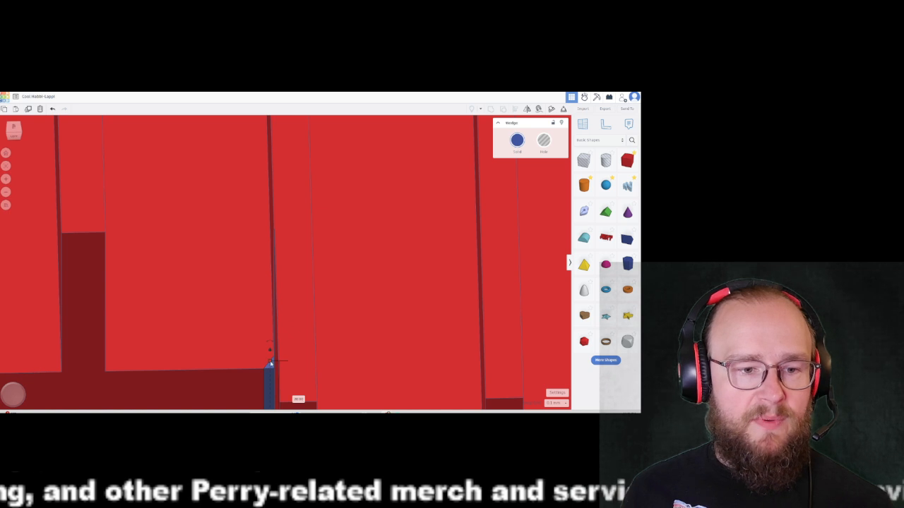
- Raise the wedge's height until its top is flush with the top of the compartment walls
left_click_drag(269, 361, 272, 277)
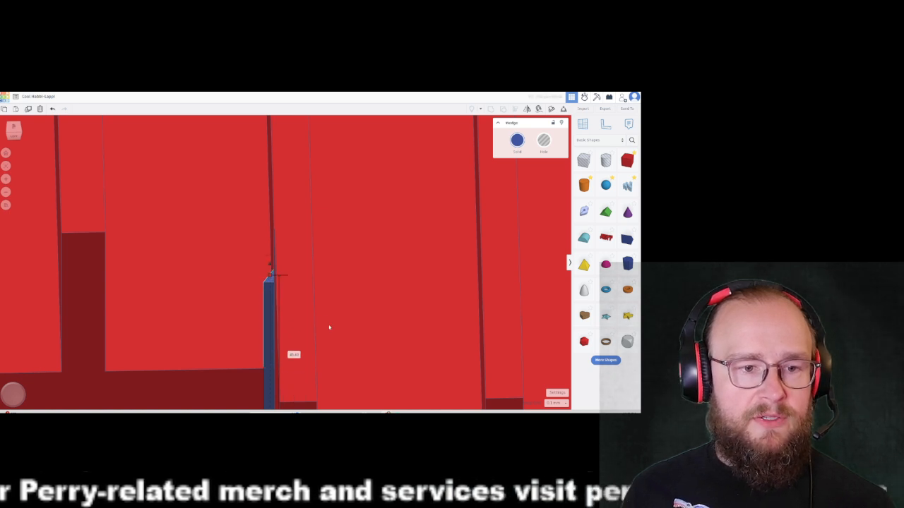
left_click(14, 131)
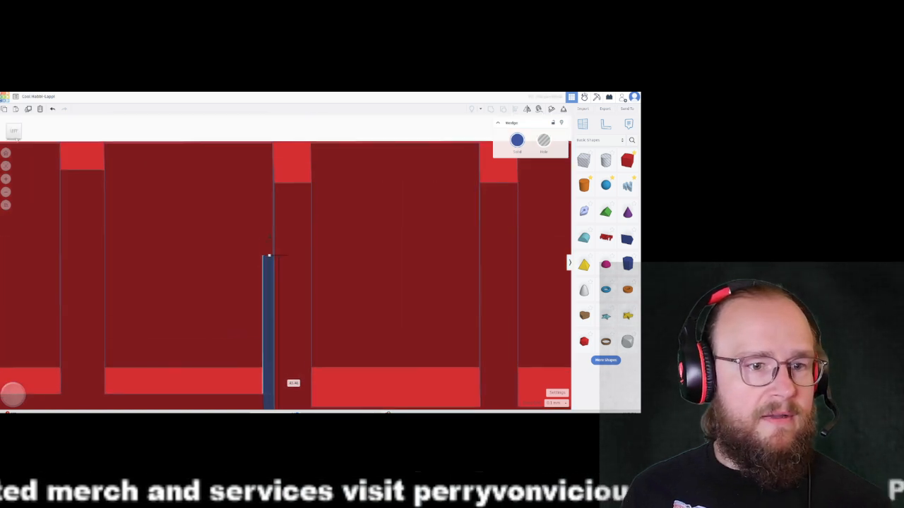
left_click_drag(269, 256, 271, 170)
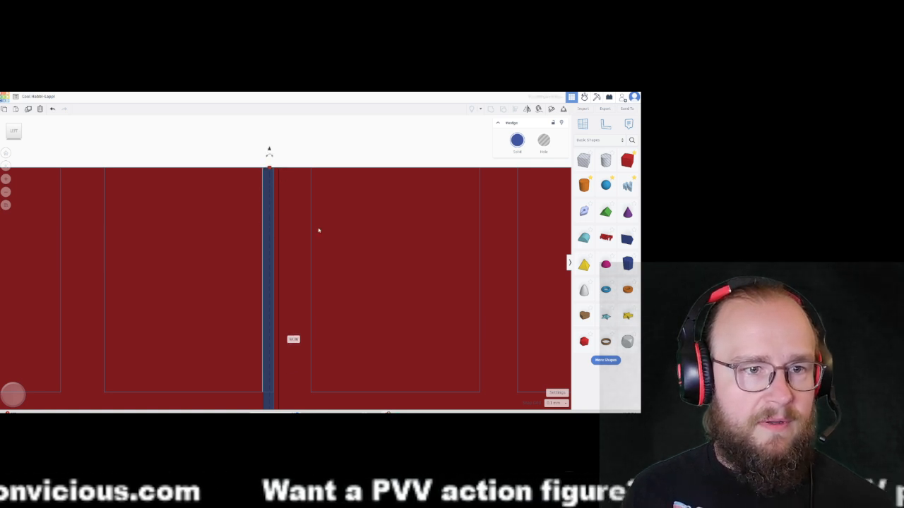
right_click_drag(348, 139, 335, 177)
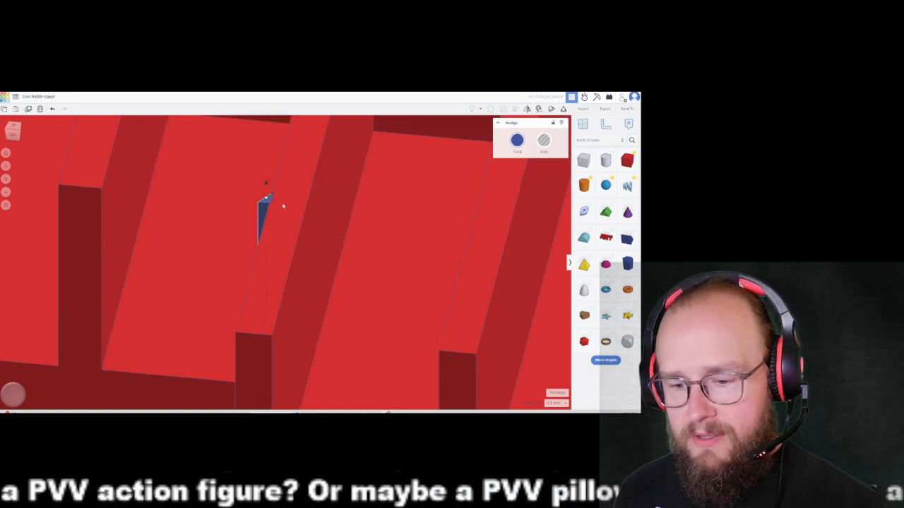
- Copy the wedge to the matching corner of the neighbouring short compartment next to the square one
left_click(12, 134)
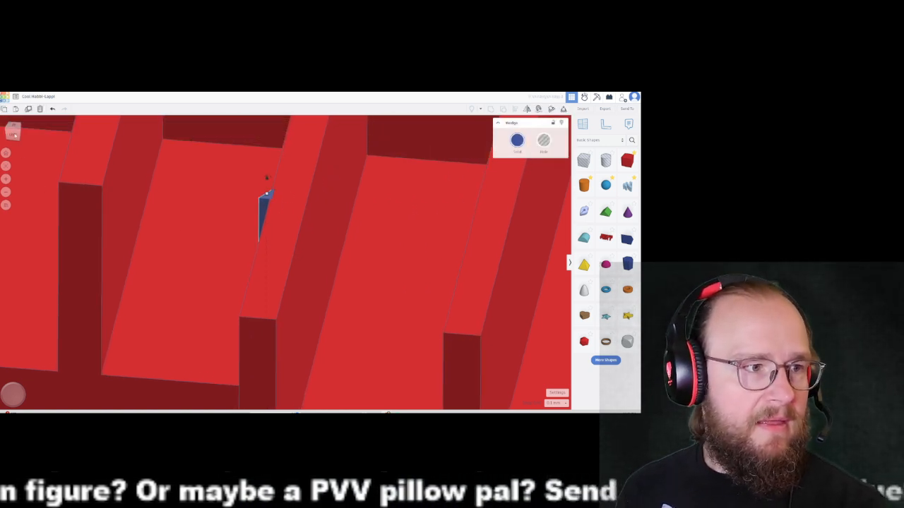
scroll(275, 296, "down", 1)
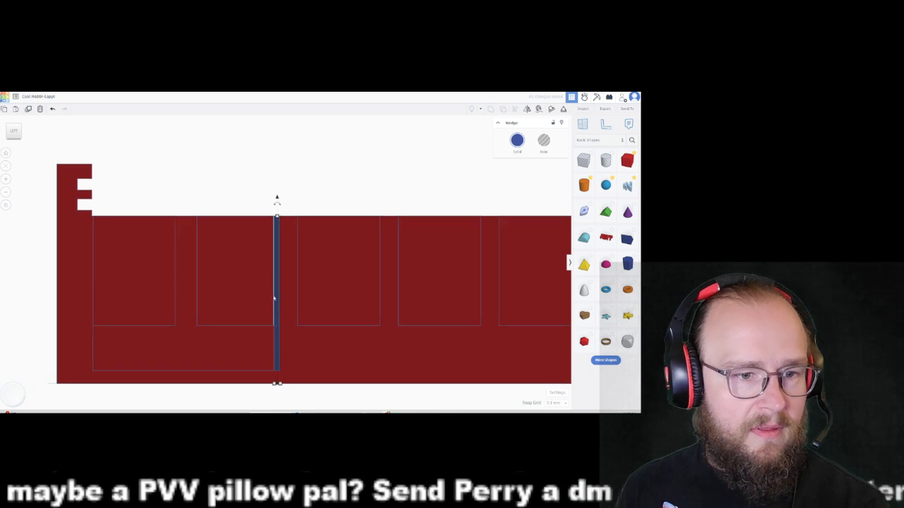
left_click_drag(276, 302, 171, 305, "alt")
left_click(228, 204)
right_click_drag(232, 196, 149, 258)
right_click_drag(309, 211, 328, 236)
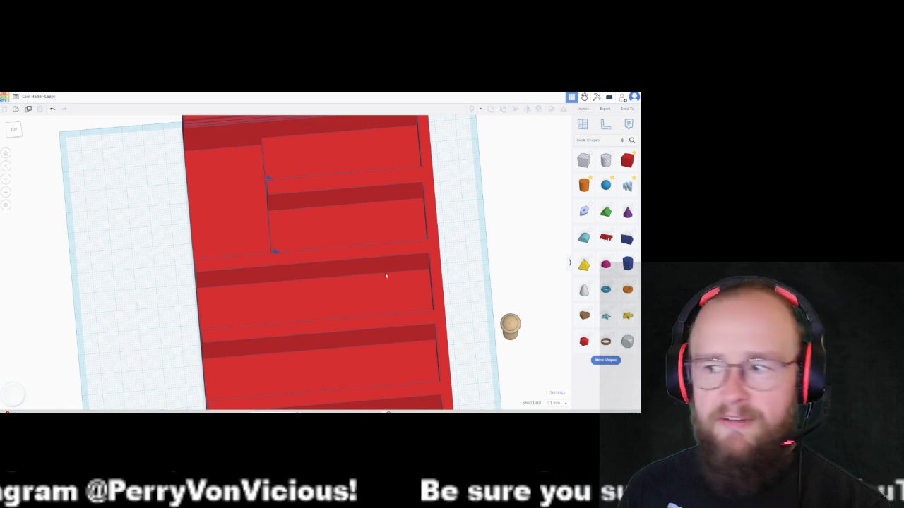
scroll(384, 270, "down", 3)
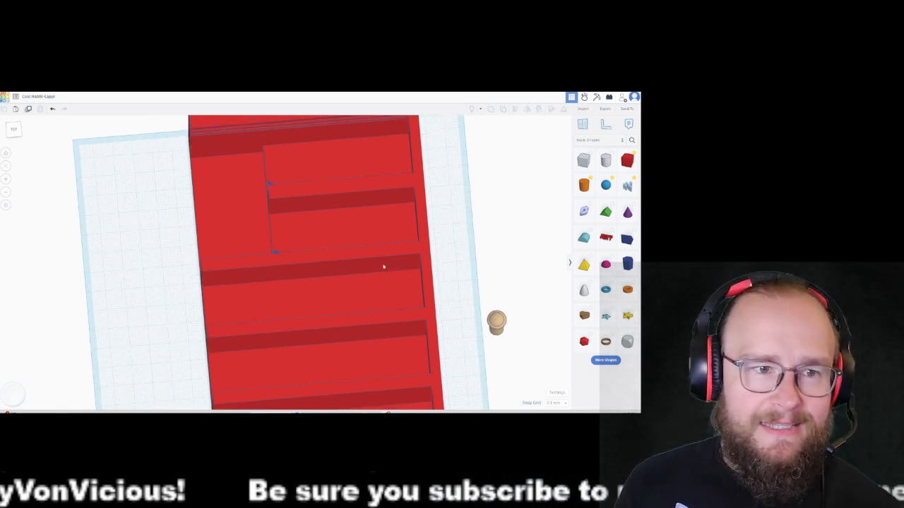
right_click_drag(396, 277, 267, 200)
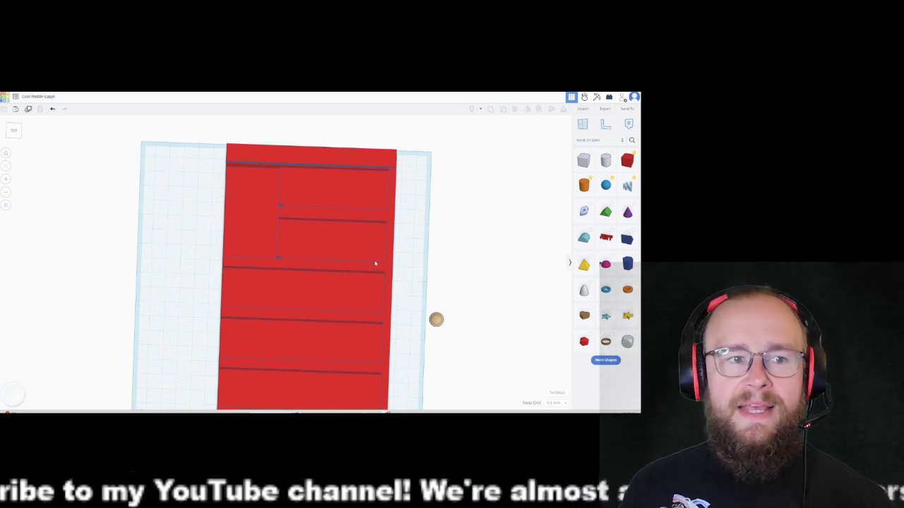
scroll(371, 252, "down", 3)
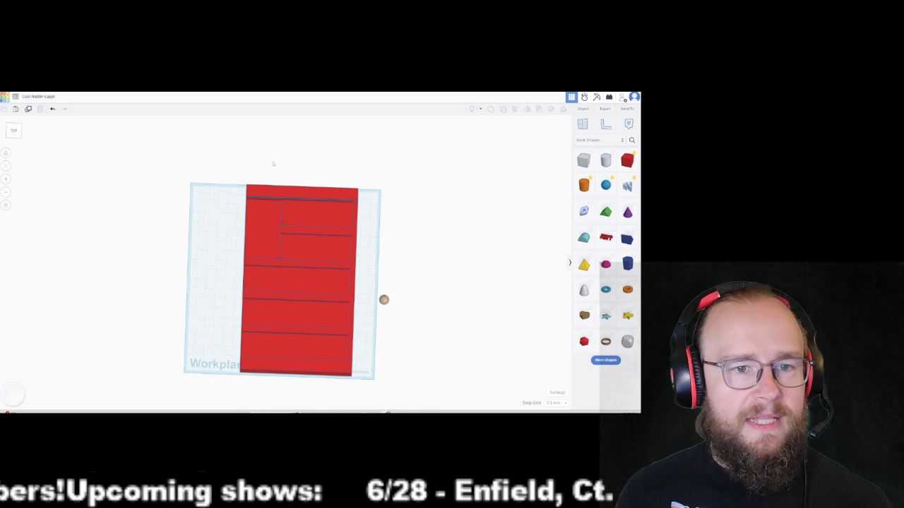
- Group both wedges with the half tray and colour the resulting shape grey
left_click_drag(276, 178, 305, 182)
left_click(490, 109)
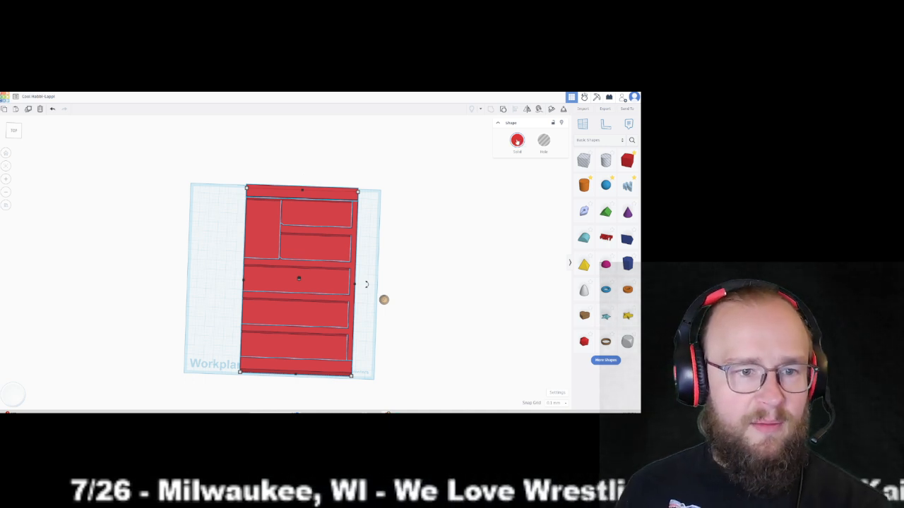
left_click(516, 140)
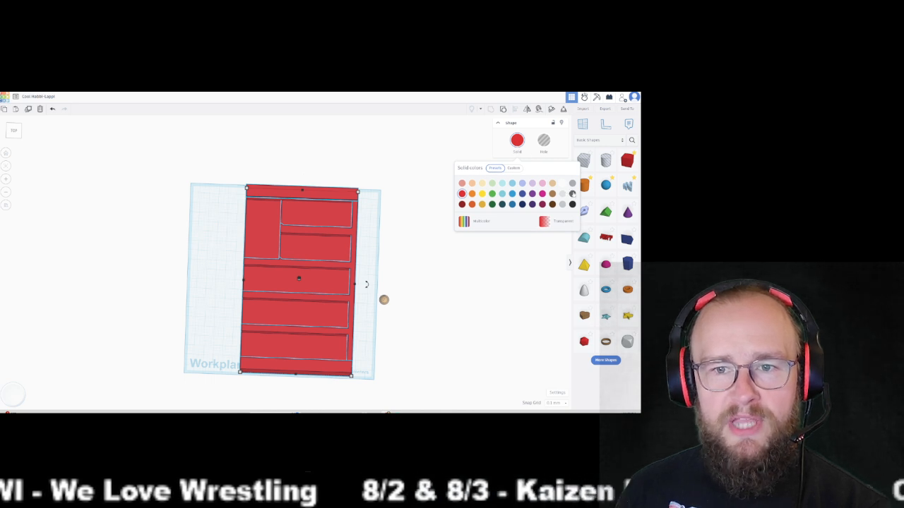
left_click(572, 184)
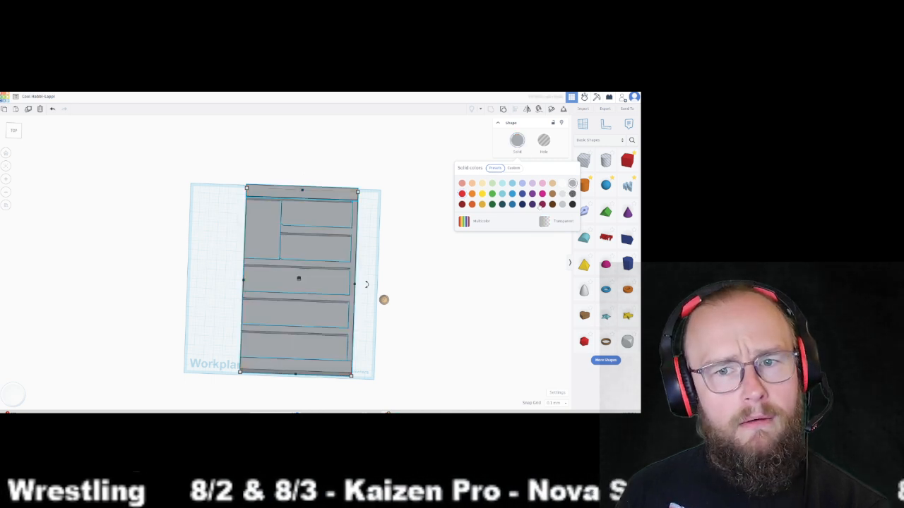
- Duplicate the half tray, mirror the copy across its width and place it flush against the original's open side
left_click(433, 282)
mouse_move(472, 289)
right_mouse_down()
mouse_move(452, 268)
mouse_move(510, 264)
mouse_move(471, 283)
right_mouse_up()
left_click(269, 273)
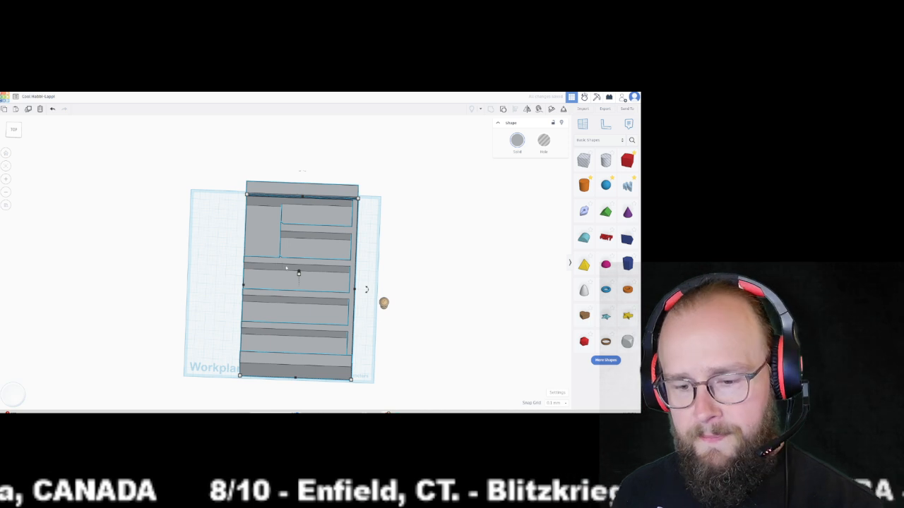
left_click(528, 110)
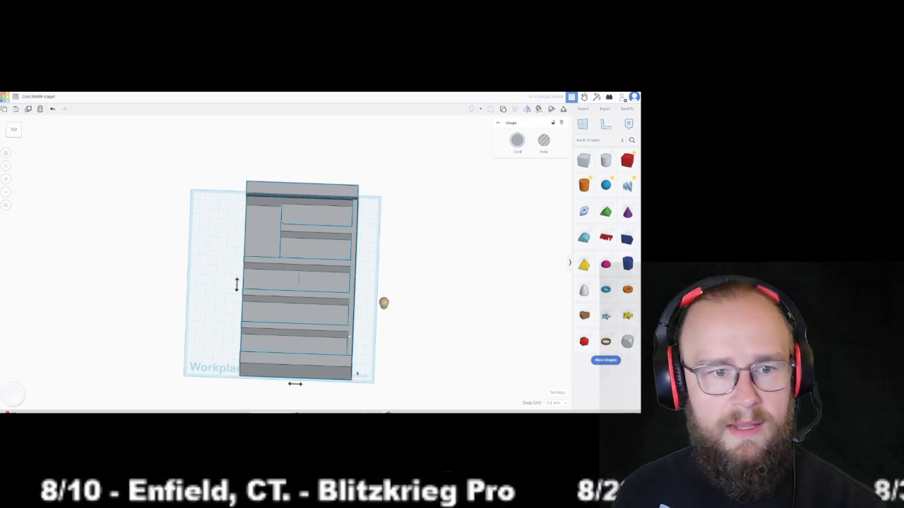
left_click(300, 385)
left_click_drag(333, 346, 220, 351)
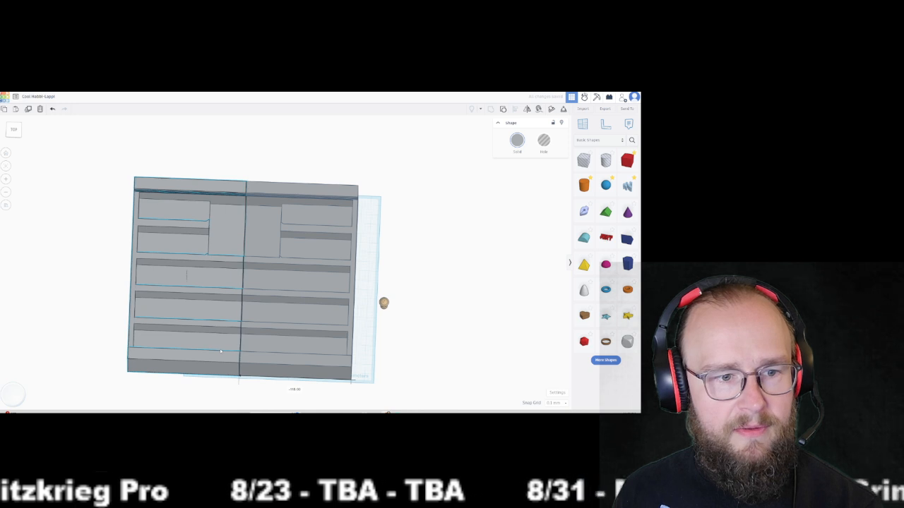
left_click(371, 394)
mouse_move(399, 386)
right_mouse_down()
mouse_move(409, 384)
mouse_move(404, 395)
right_mouse_up()
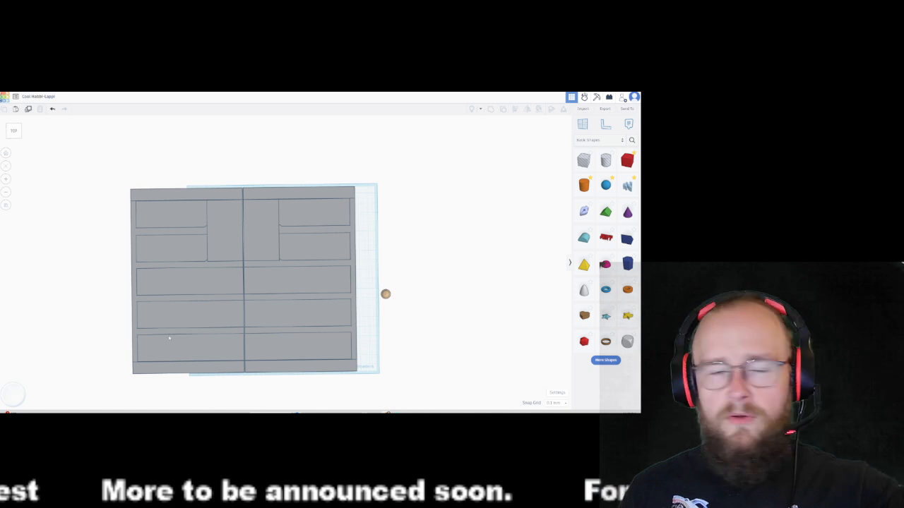
- Delete the mirrored copy of the half tray
left_click(176, 293)
key("Delete")
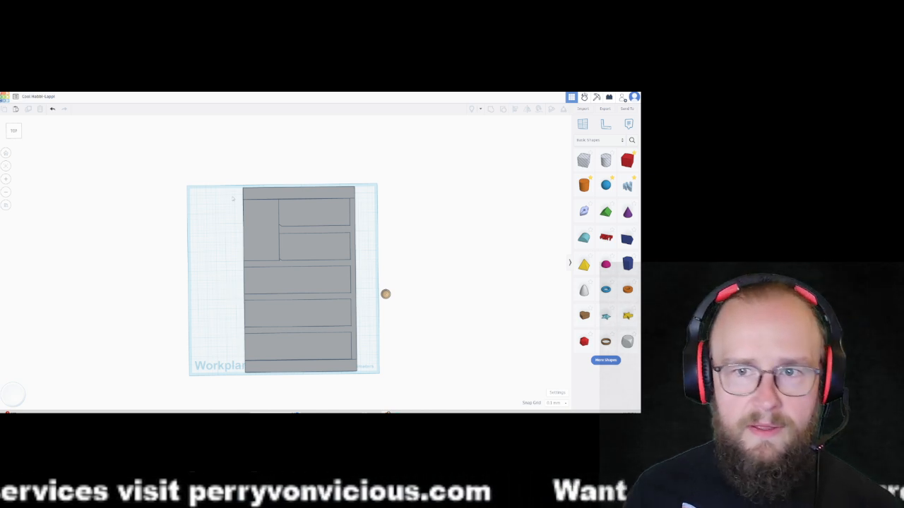
- Add a cylinder hole beside the tray and shrink it proportionally to a few millimetres across, using a 0.5 mm snap grid
left_click_drag(605, 160, 403, 229)
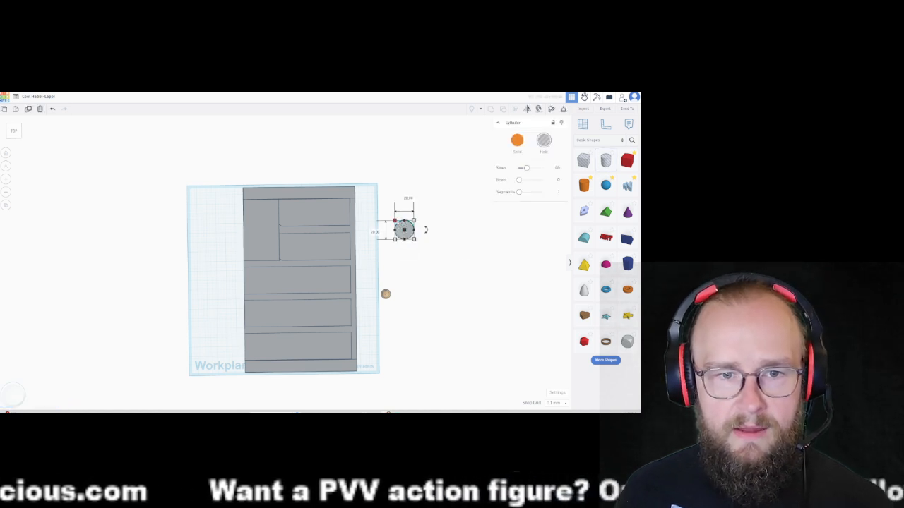
left_click(554, 402)
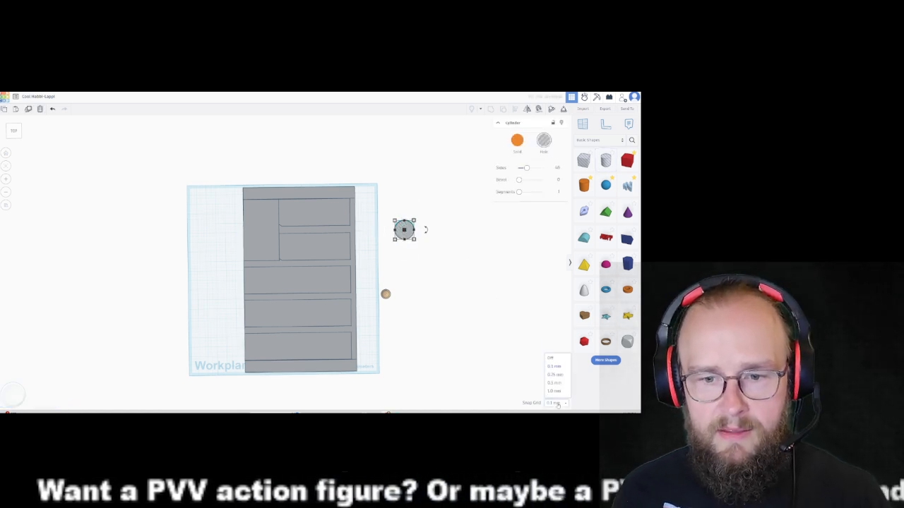
left_click(556, 358)
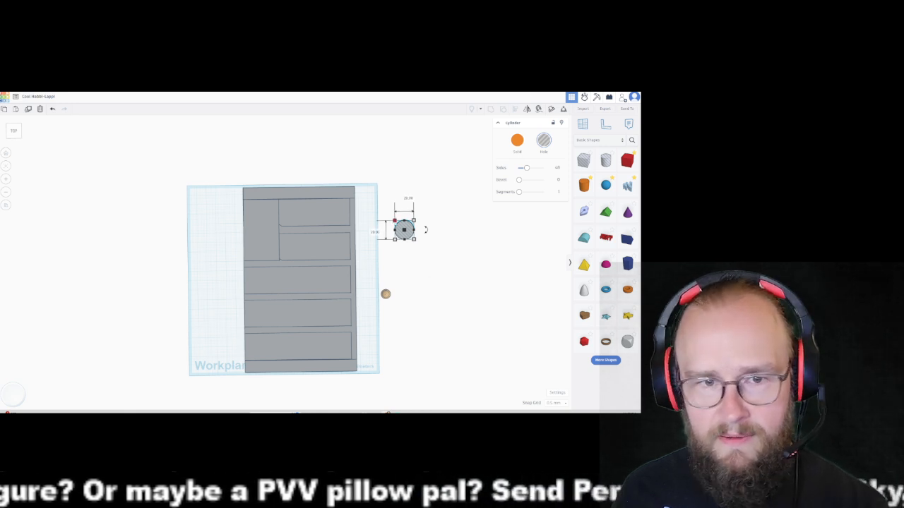
left_click_drag(395, 220, 408, 233, "shift")
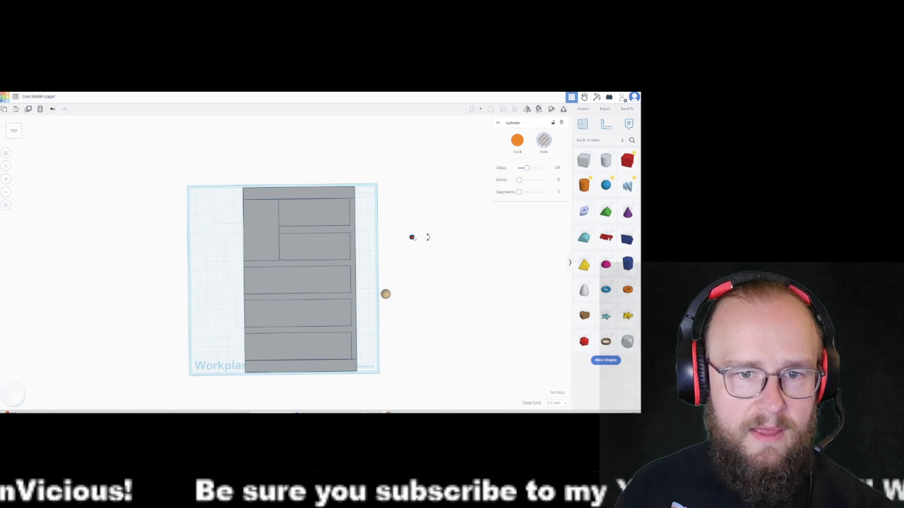
right_click_drag(444, 290, 442, 257)
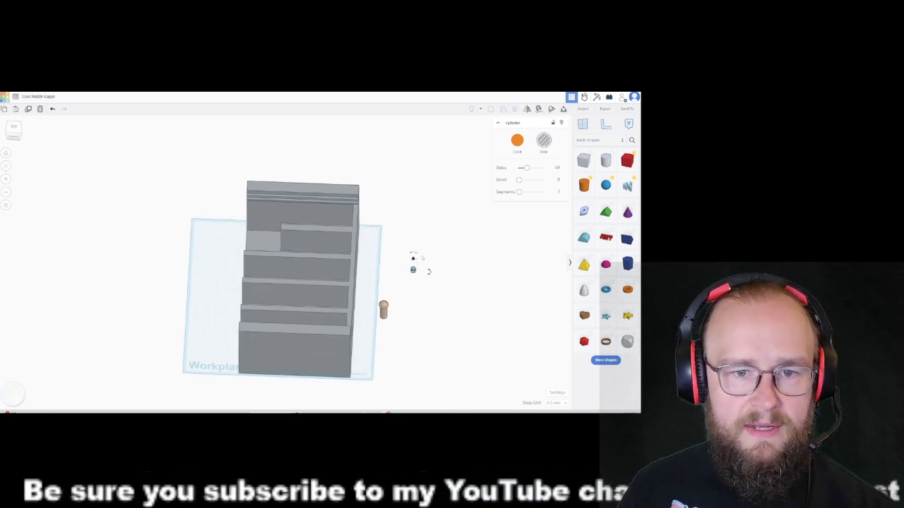
left_click_drag(413, 260, 413, 219)
scroll(413, 218, "up", 5)
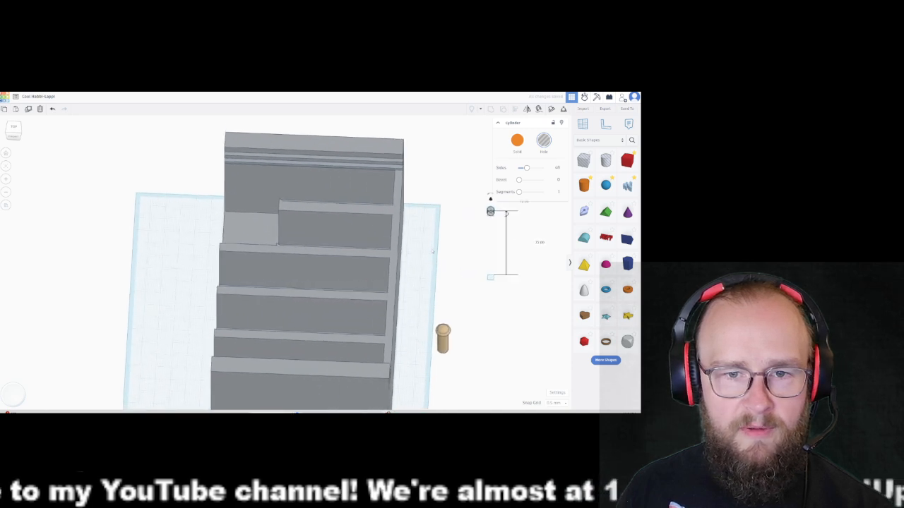
scroll(283, 259, "down", 1)
key("ctrl+z")
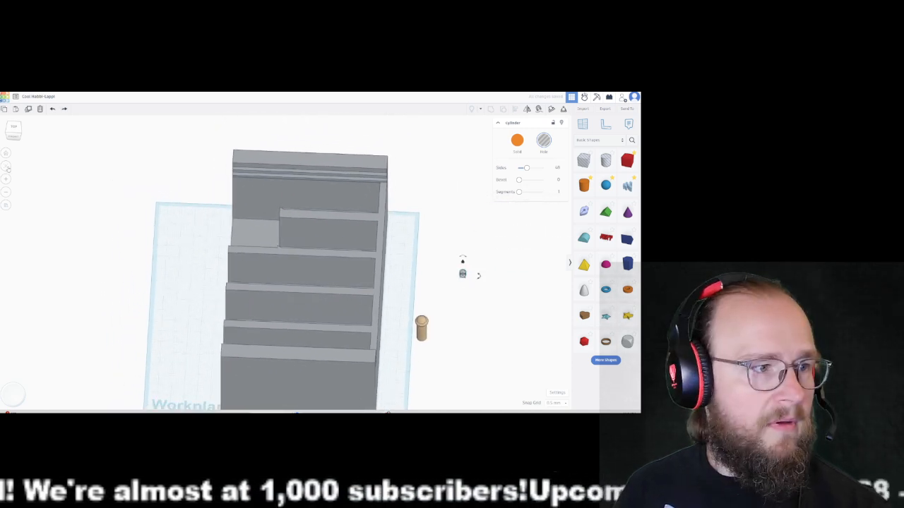
- Stretch the cylinder hole upward to a height of about 76.5 mm
left_click(6, 166)
scroll(307, 230, "down", 3)
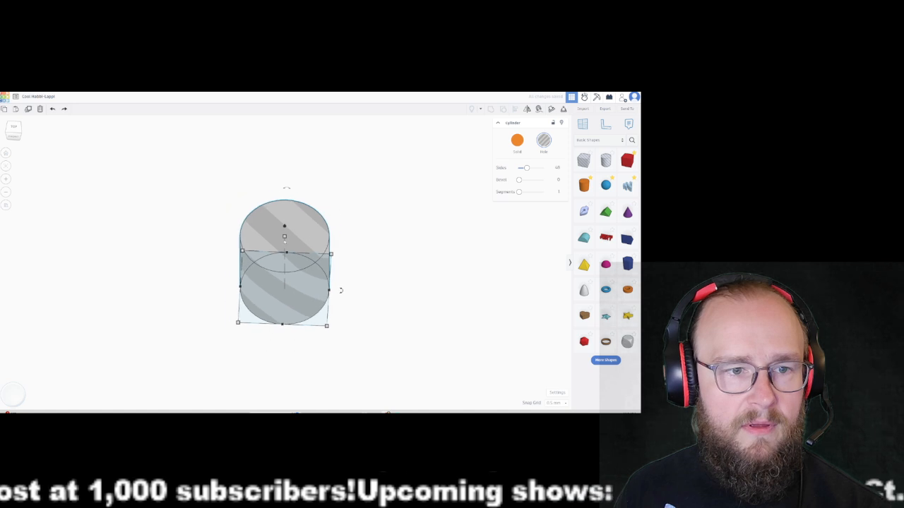
left_click_drag(285, 239, 284, 120)
scroll(378, 247, "down", 10)
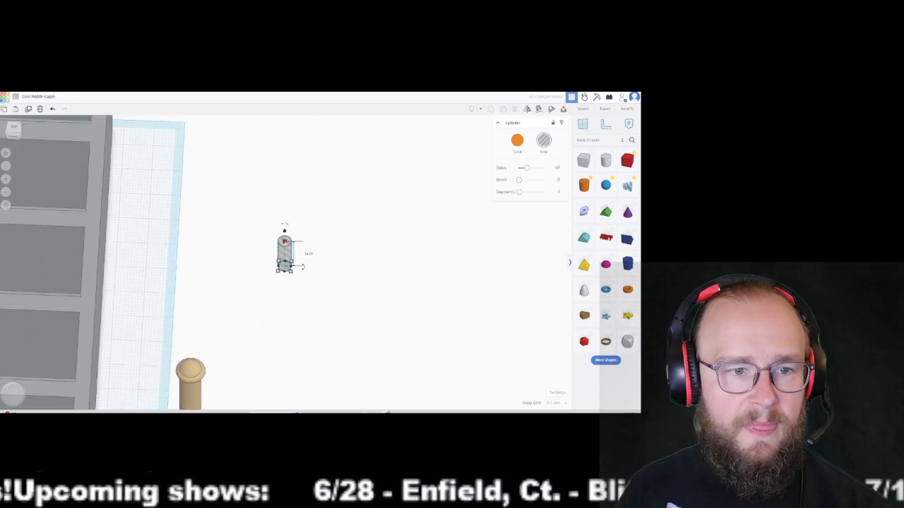
left_click_drag(285, 239, 285, 129)
scroll(396, 300, "down", 4)
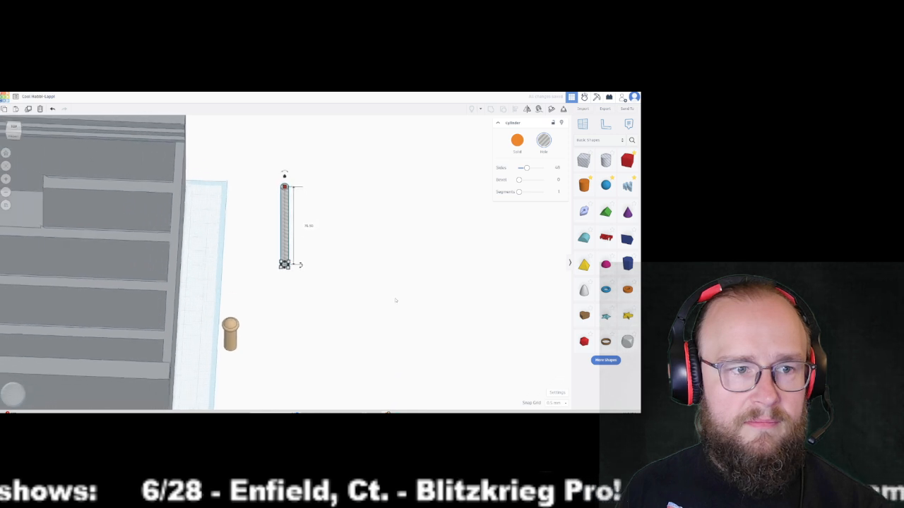
- Move the cylinder hole into the square compartment, near the middle of its floor
right_click_drag(210, 289, 319, 282)
left_click_drag(285, 254, 79, 356)
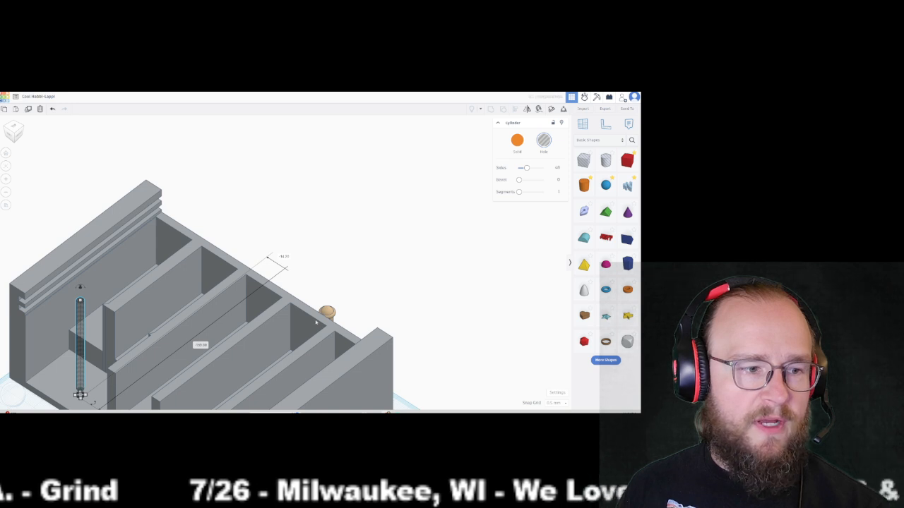
right_click_drag(402, 308, 322, 327)
scroll(322, 325, "down", 5)
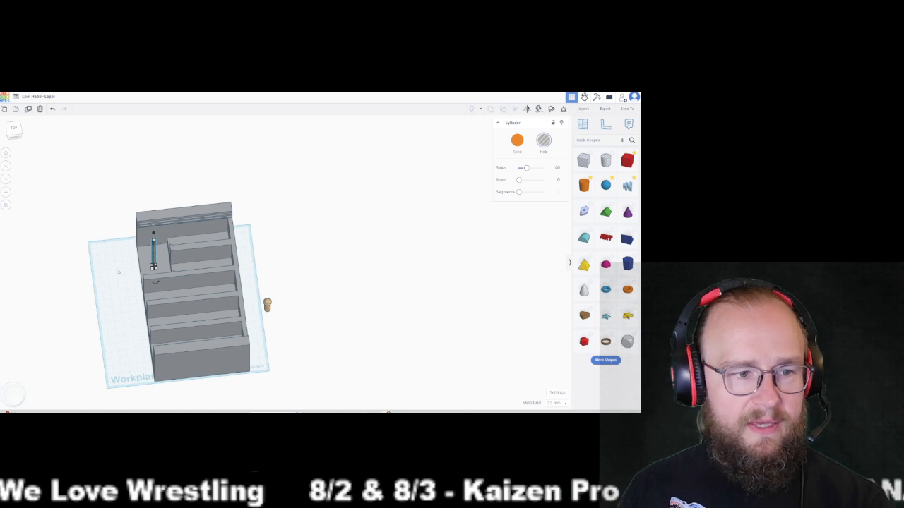
left_click(14, 127)
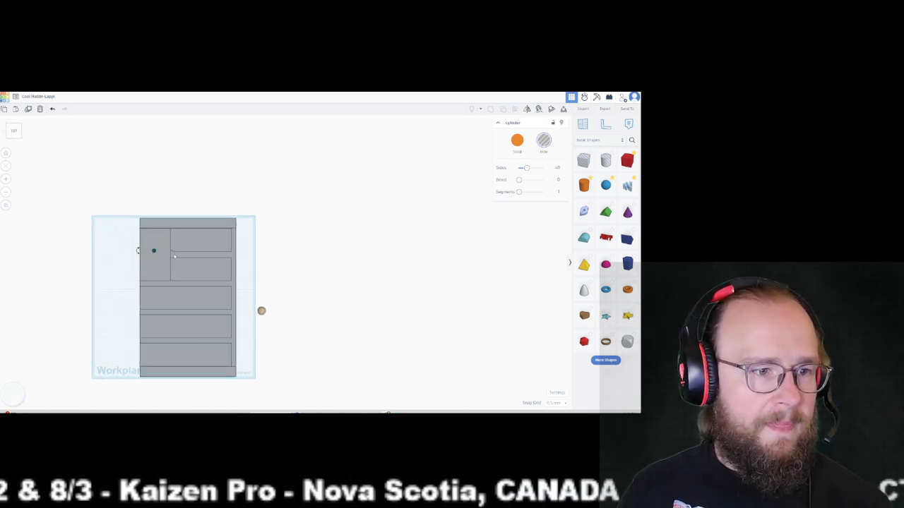
- Group the cylinder hole with the half tray to cut a small round hole through the square compartment's floor
right_click_drag(385, 320, 395, 294)
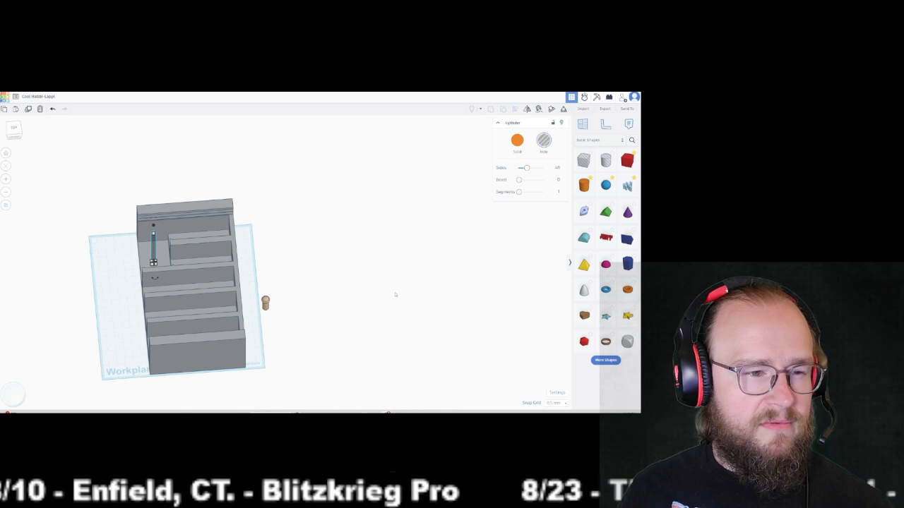
left_click(396, 294)
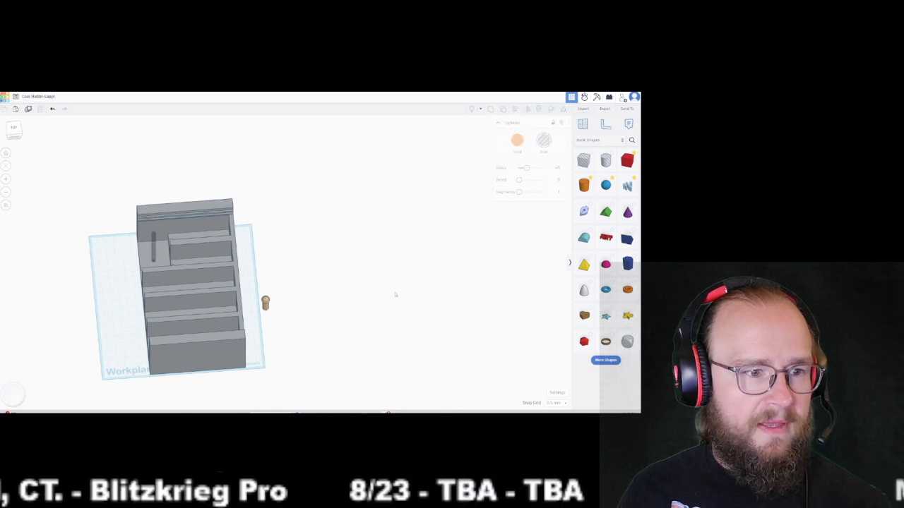
left_click(220, 279)
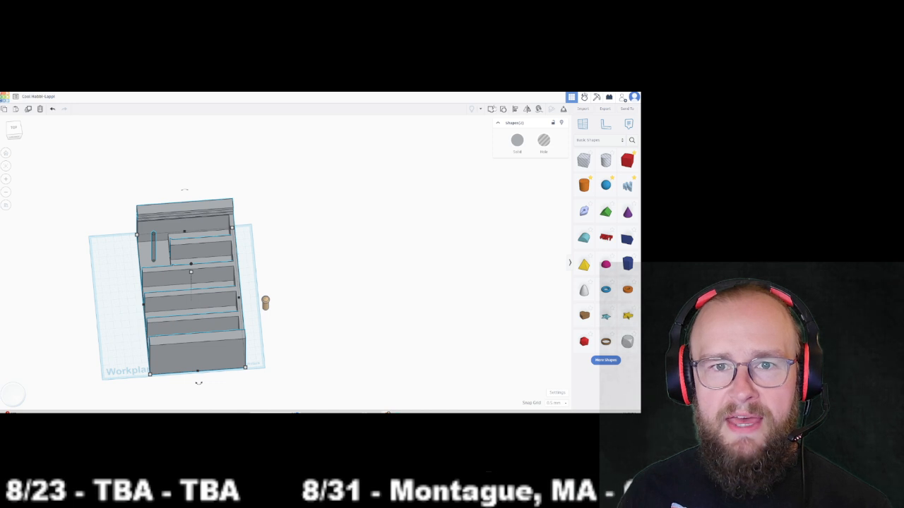
left_click(492, 108)
left_click(357, 272)
right_click_drag(365, 271, 359, 302)
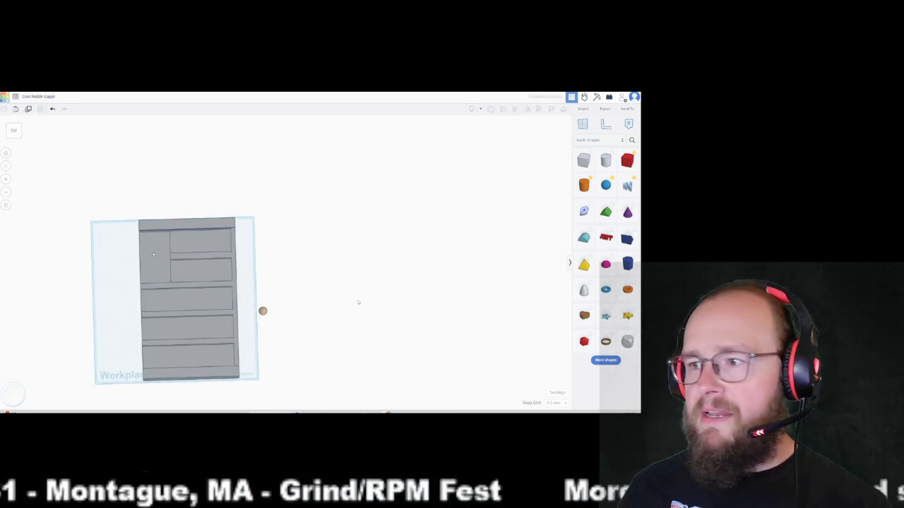
- Duplicate the half tray, mirror one copy across its width, and slide the other copy sideways along the same baseline
left_click(168, 271)
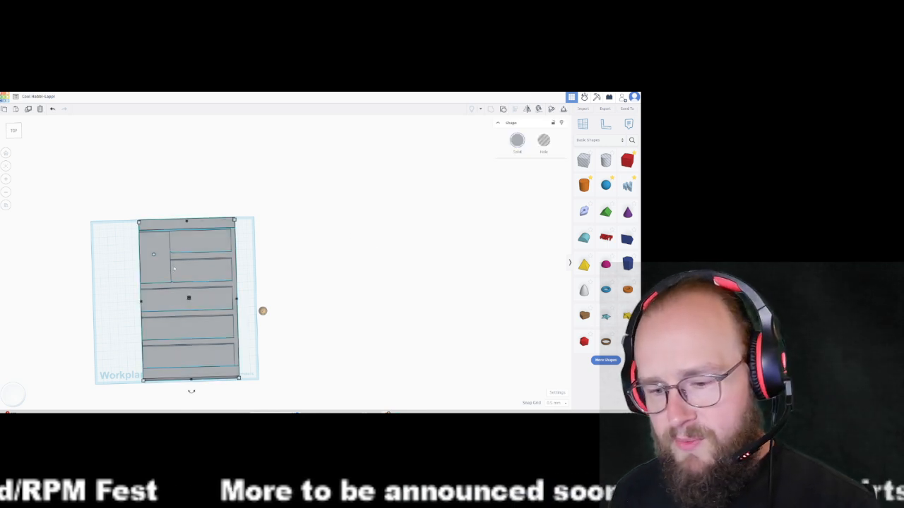
left_click(526, 109)
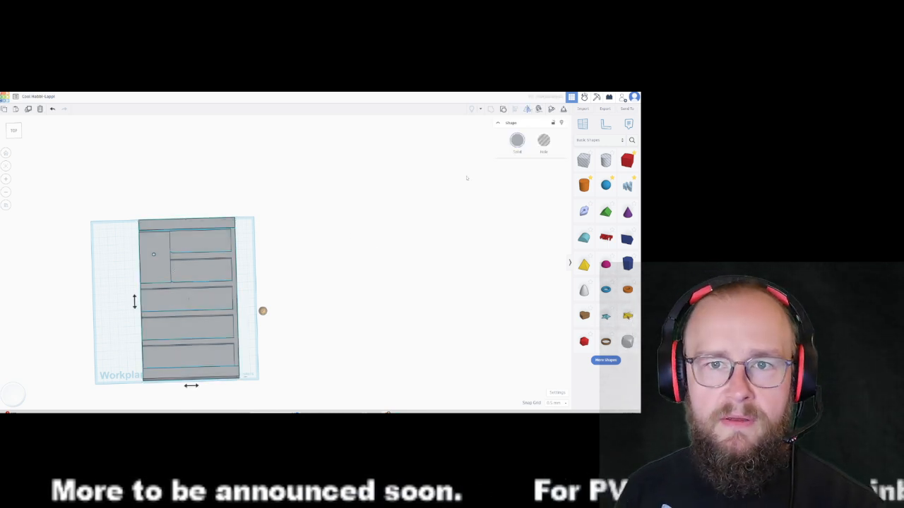
left_click(192, 385)
left_click_drag(219, 353, 139, 363, "shift")
left_click_drag(127, 366, 168, 368)
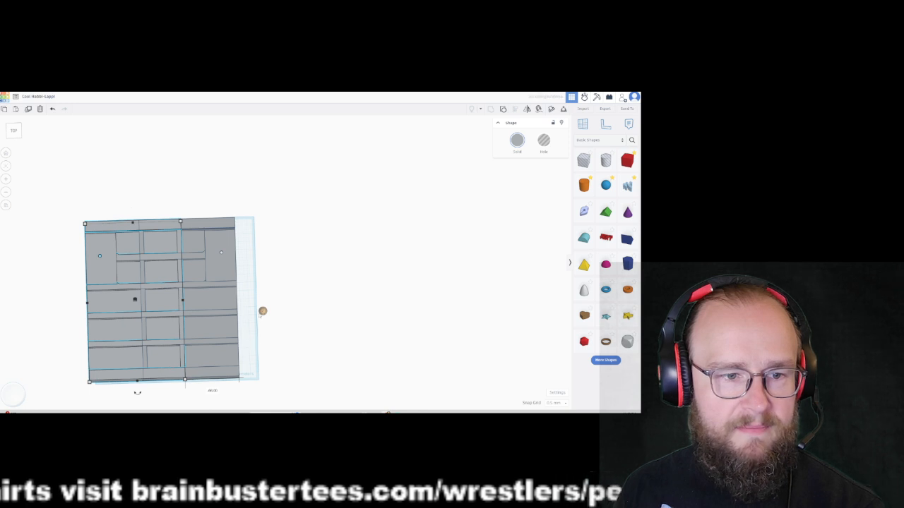
- Move the pin beyond the tray's back edge and place the unmirrored half against the mirrored half so the square compartments adjoin
left_click_drag(264, 312, 139, 196)
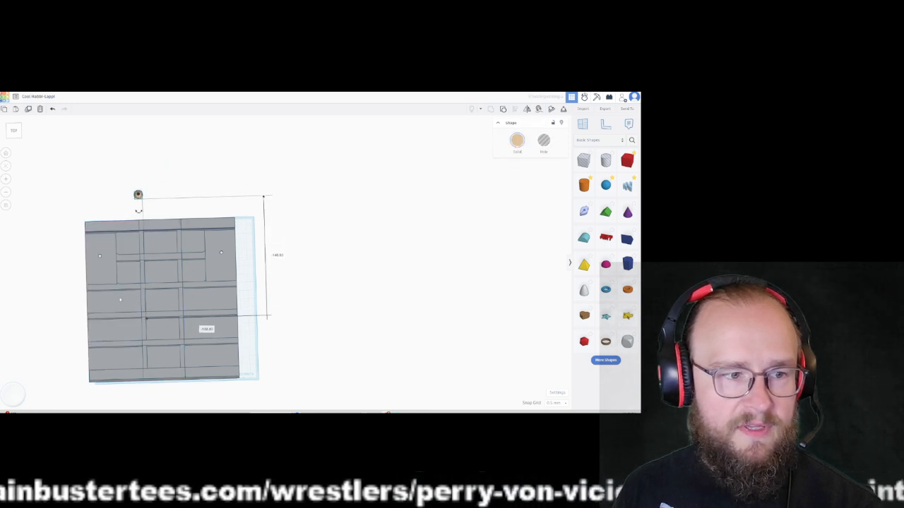
left_click_drag(122, 307, 272, 297)
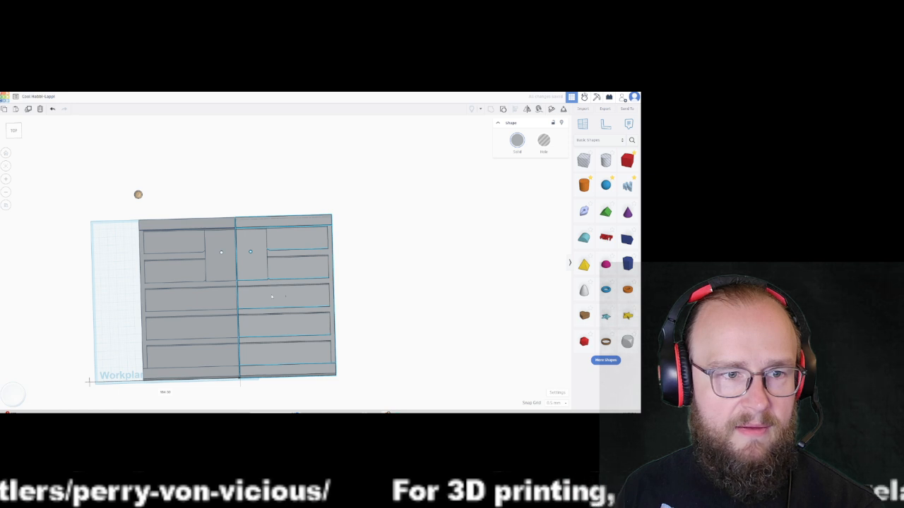
left_click(400, 323)
mouse_move(393, 328)
right_mouse_down()
mouse_move(403, 319)
mouse_move(401, 332)
right_mouse_up()
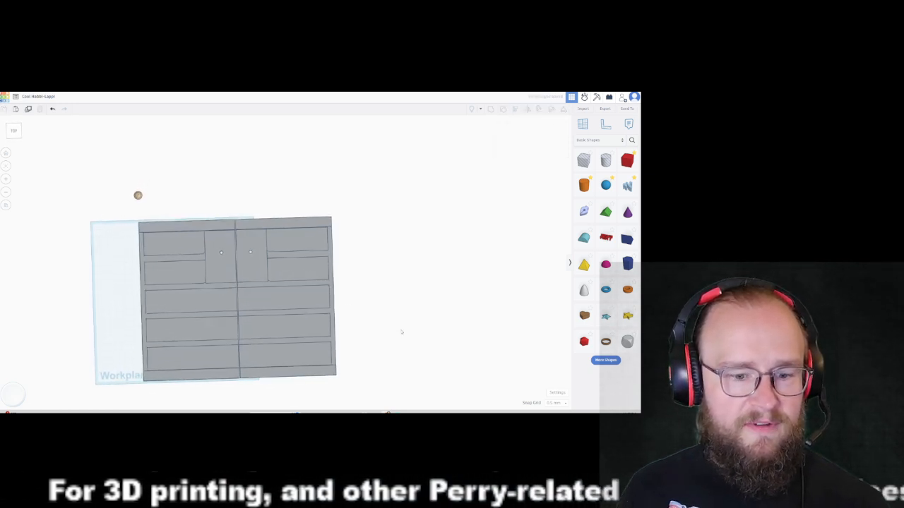